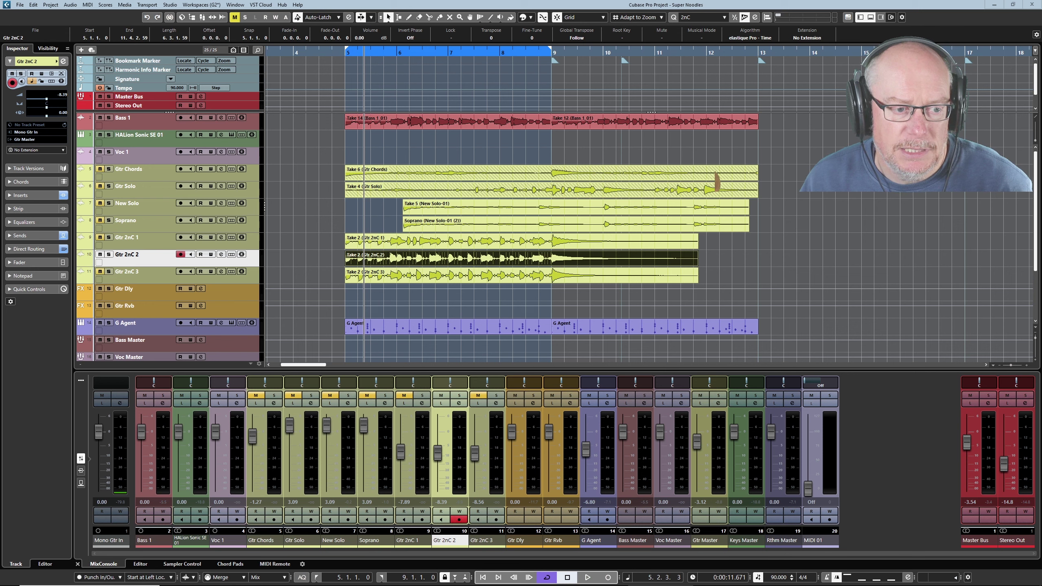
Make the Gtr 2nC 2 track taller and zoom in on bar 5.
{"action": "left_click_drag", "start_coordinate": [248, 267], "coordinate": [248, 299]}
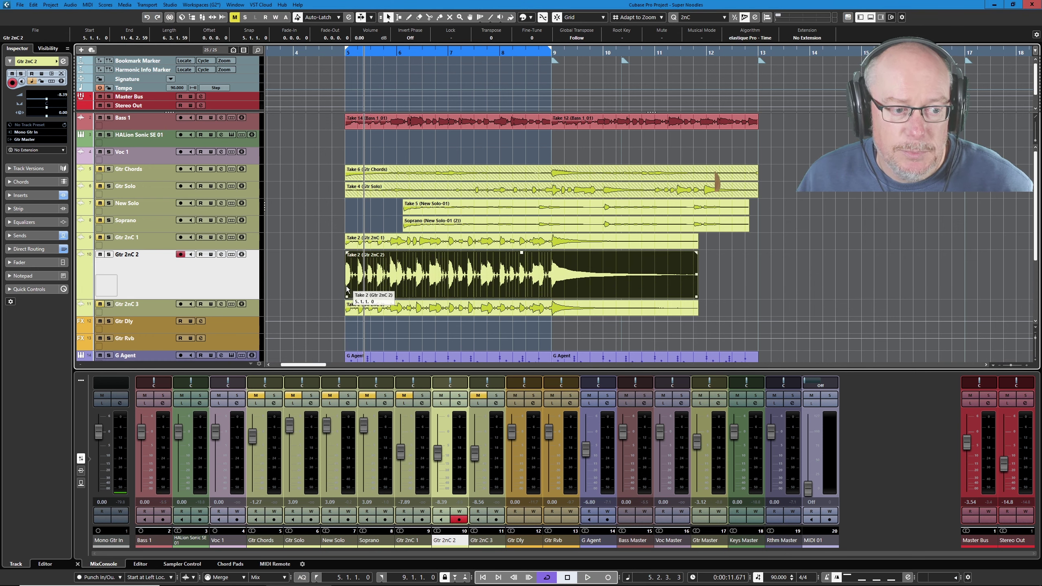
{"action": "scroll", "coordinate": [343, 288], "scroll_direction": "up", "scroll_amount": 4}
{"action": "scroll", "coordinate": [363, 287], "scroll_direction": "up", "scroll_amount": 4}
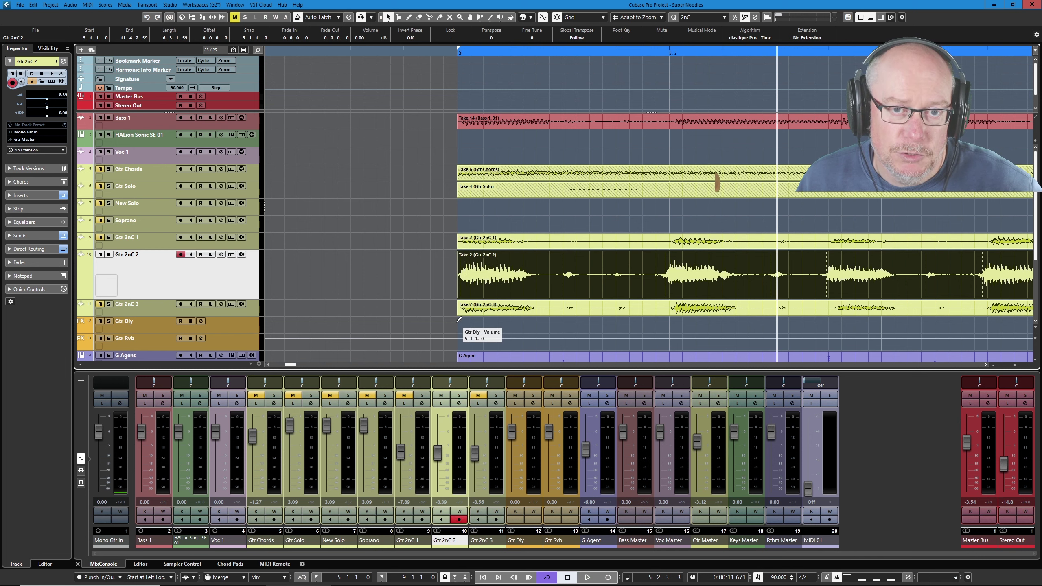
{"action": "scroll", "coordinate": [464, 285], "scroll_direction": "up", "scroll_amount": 4}
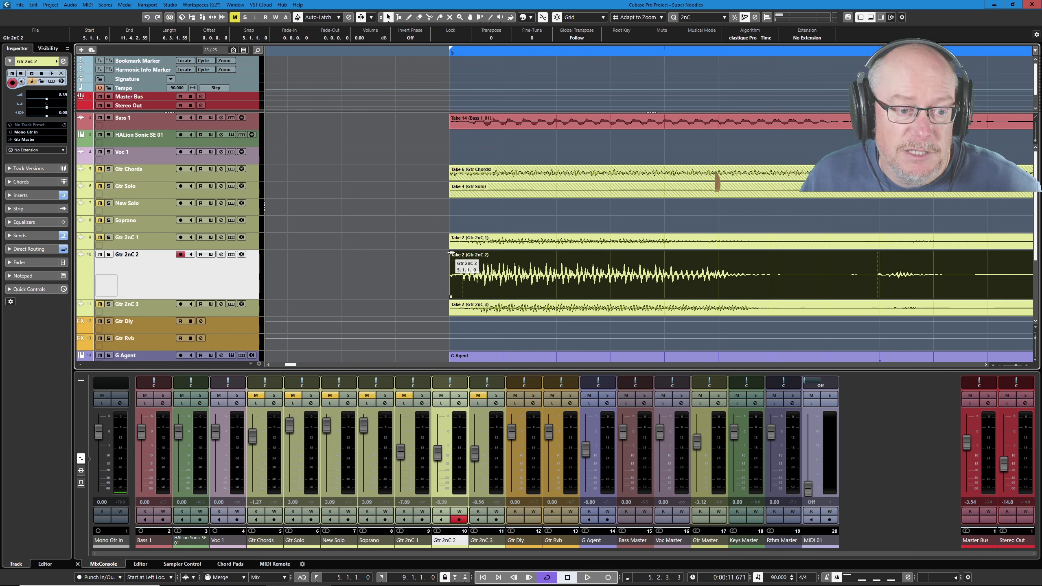
Give the Gtr 2nC 2 event a short fade-in at bar 5.
{"action": "left_click_drag", "start_coordinate": [450, 253], "coordinate": [451, 254]}
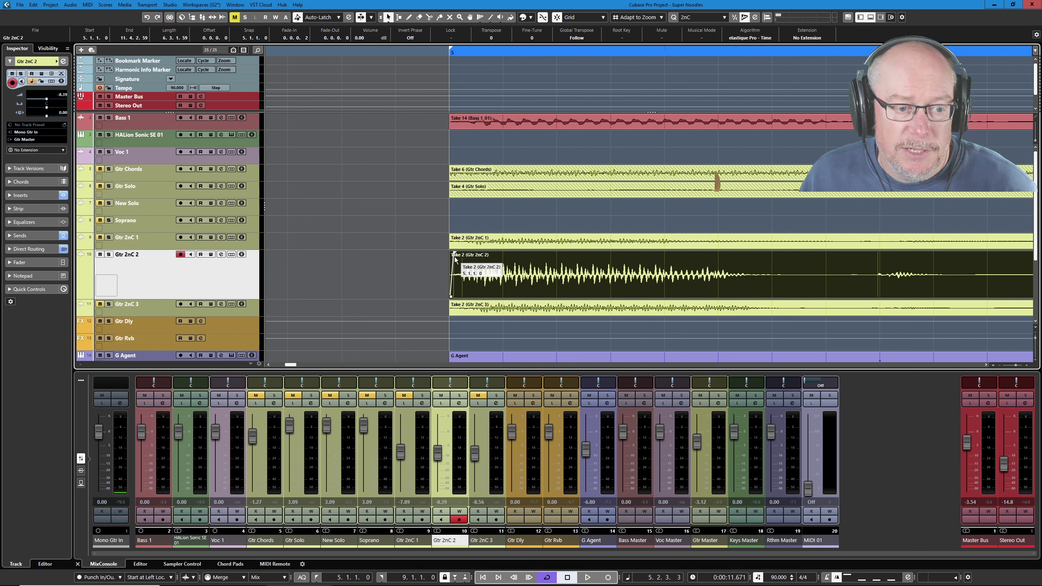
{"action": "left_click_drag", "start_coordinate": [452, 253], "coordinate": [406, 258]}
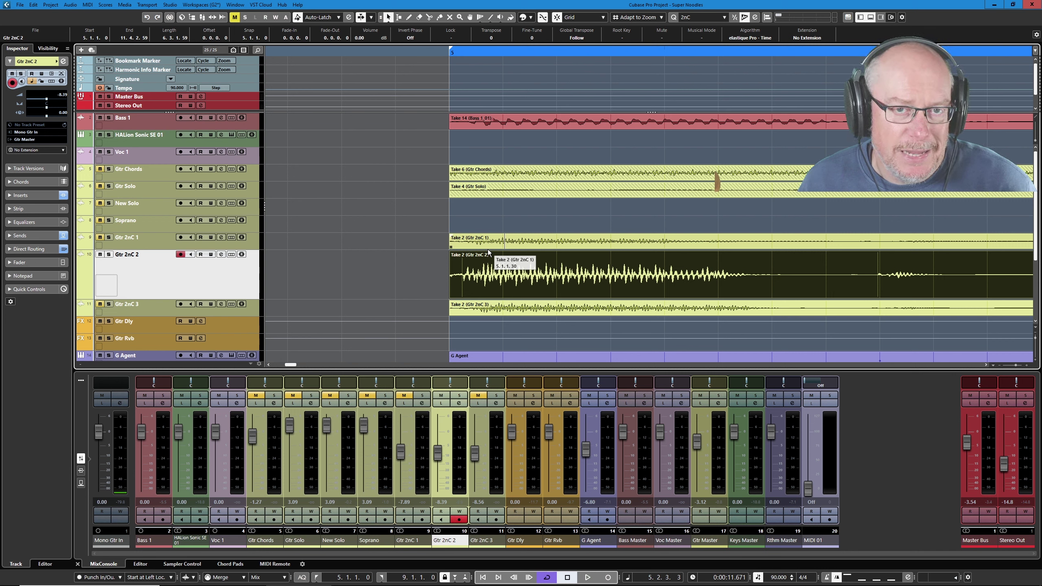
{"action": "left_click_drag", "start_coordinate": [488, 252], "coordinate": [452, 249]}
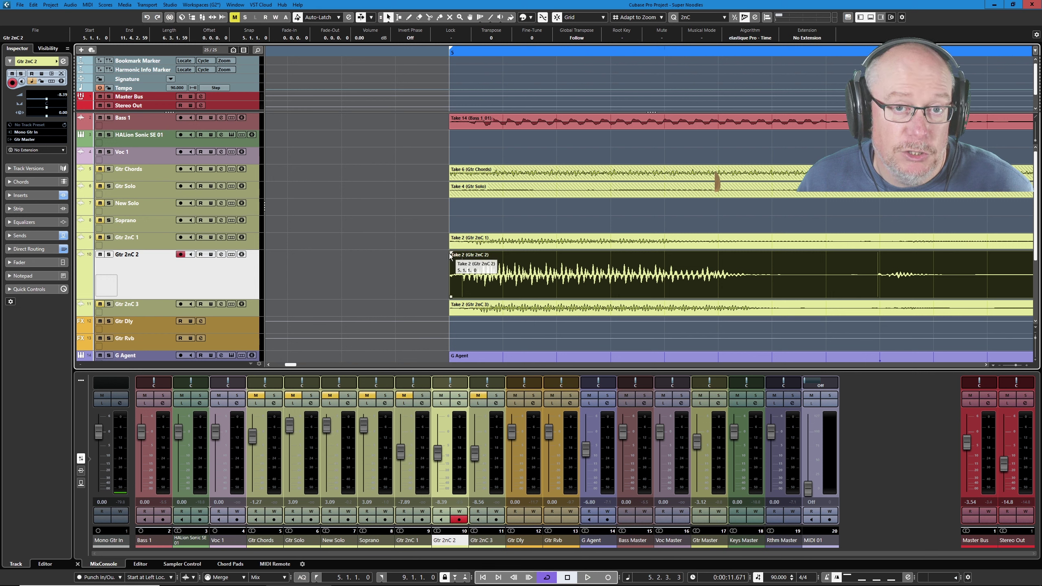
Add matching fade-ins to both the Gtr 2nC 2 and Gtr 2nC 3 events.
{"action": "left_click", "coordinate": [251, 317]}
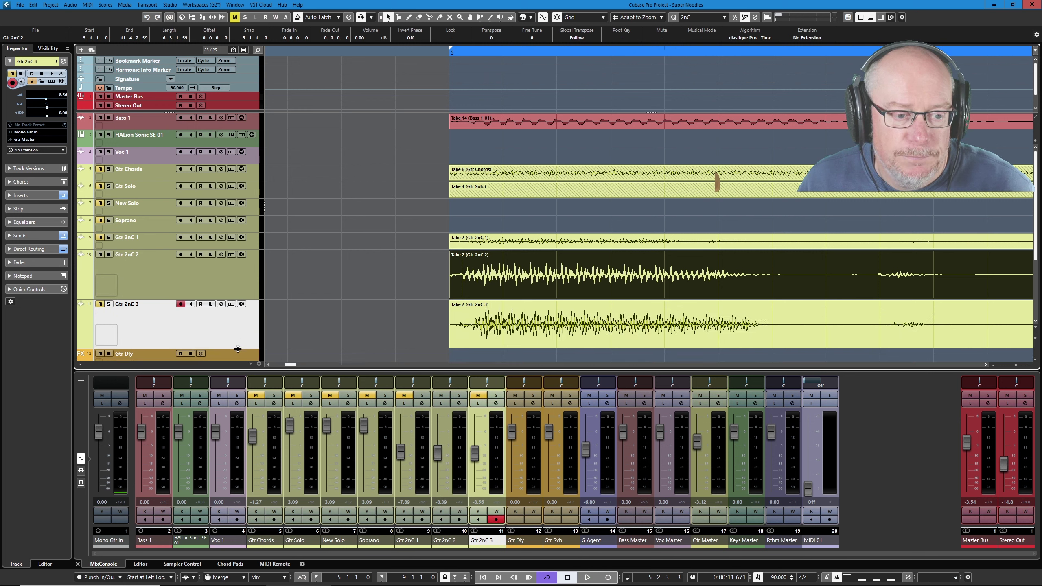
{"action": "left_click_drag", "start_coordinate": [439, 275], "coordinate": [487, 332]}
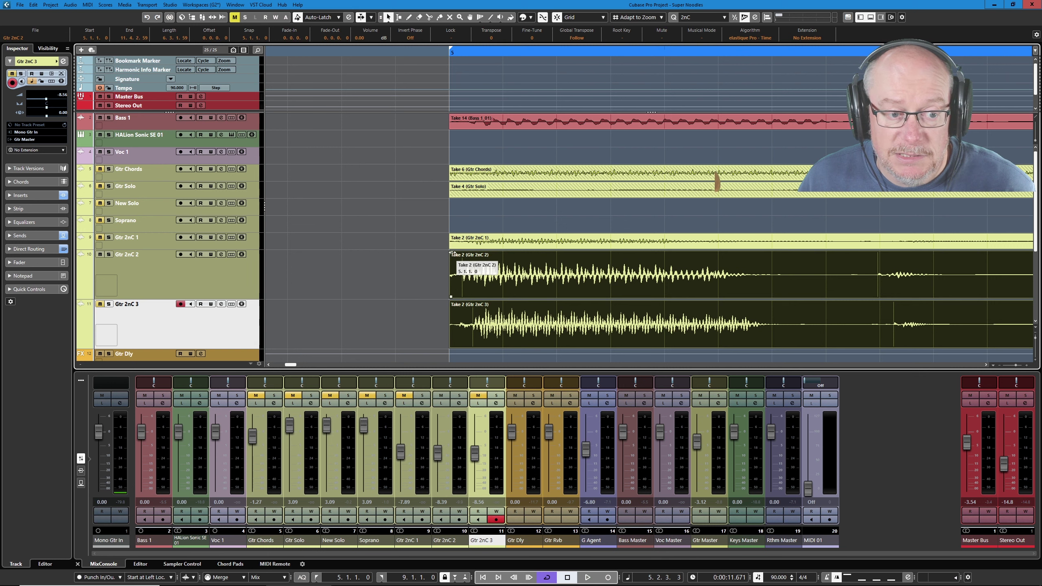
{"action": "left_click_drag", "start_coordinate": [455, 255], "coordinate": [498, 269]}
{"action": "left_click", "coordinate": [408, 275]}
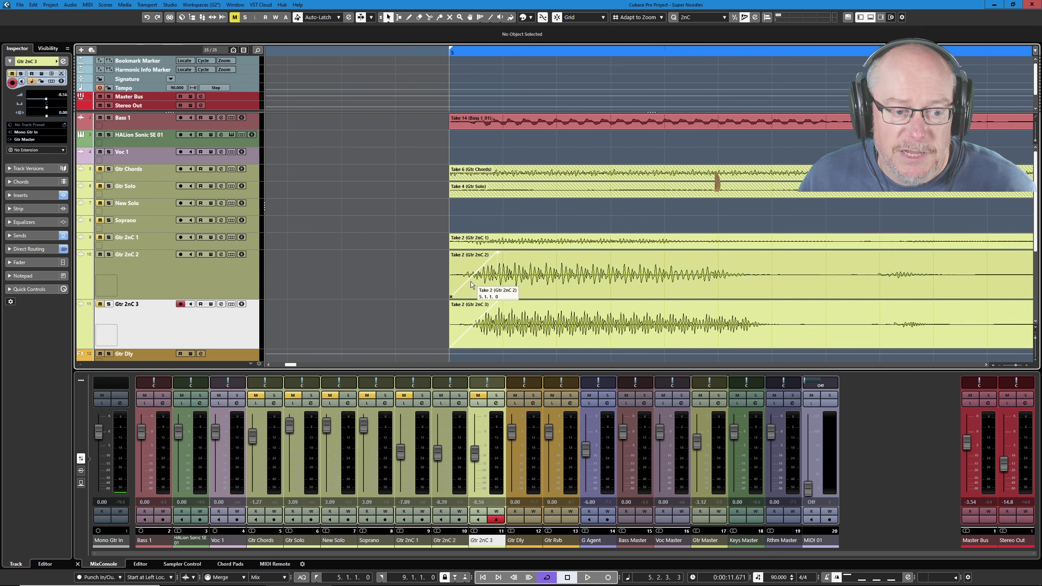
Trim the Gtr 2nC 2 event to start later, then shorten the fade-ins on both events.
{"action": "left_click", "coordinate": [452, 298]}
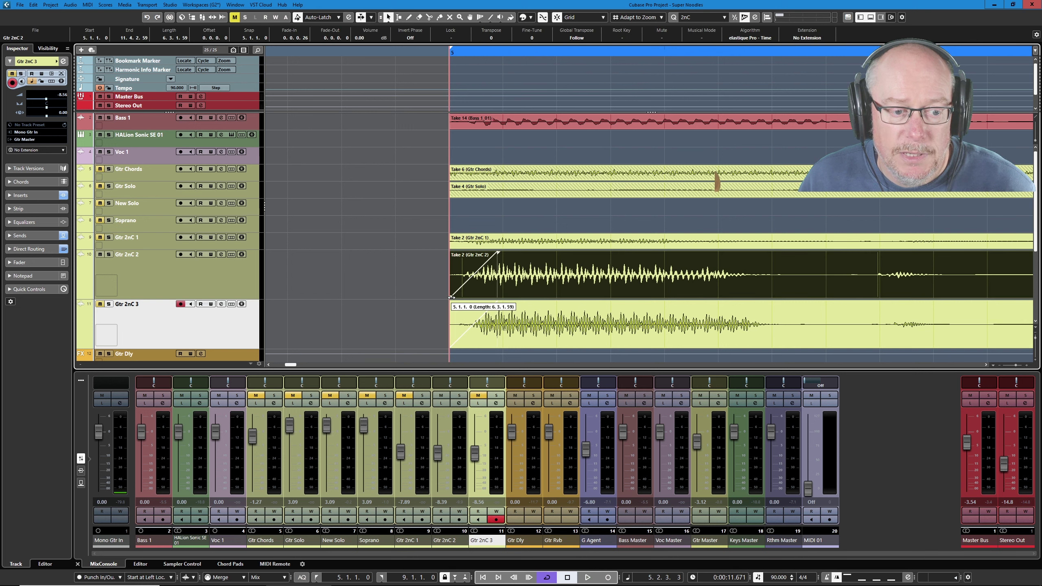
{"action": "left_click_drag", "start_coordinate": [466, 296], "coordinate": [552, 295]}
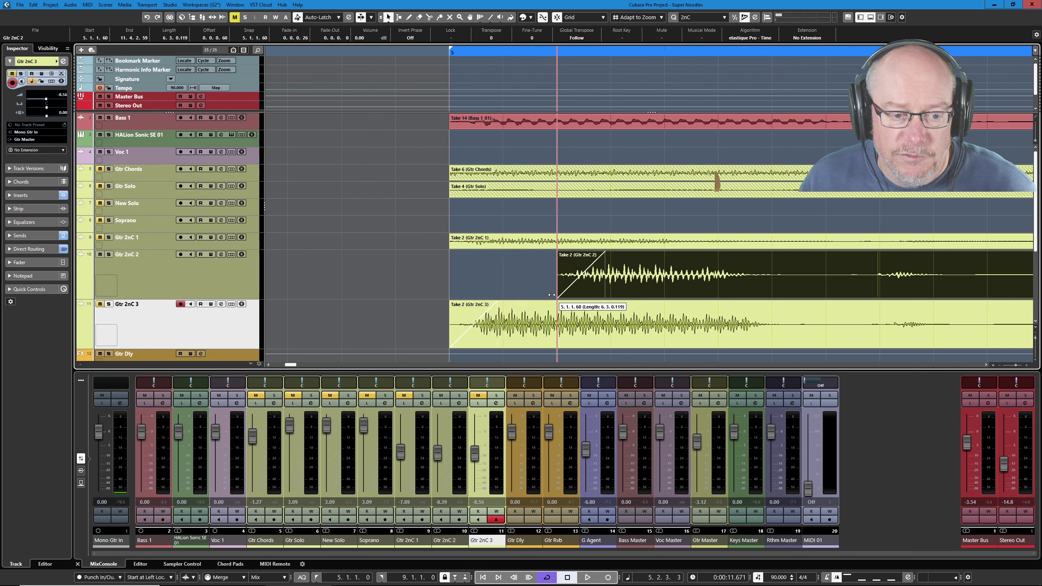
{"action": "left_click_drag", "start_coordinate": [408, 263], "coordinate": [590, 328]}
{"action": "mouse_move", "coordinate": [605, 252]}
{"action": "left_mouse_down"}
{"action": "mouse_move", "coordinate": [739, 253]}
{"action": "mouse_move", "coordinate": [611, 258]}
{"action": "mouse_move", "coordinate": [819, 271]}
{"action": "mouse_move", "coordinate": [612, 272]}
{"action": "mouse_move", "coordinate": [915, 271]}
{"action": "mouse_move", "coordinate": [564, 271]}
{"action": "mouse_move", "coordinate": [825, 271]}
{"action": "mouse_move", "coordinate": [582, 271]}
{"action": "mouse_move", "coordinate": [803, 271]}
{"action": "mouse_move", "coordinate": [619, 265]}
{"action": "left_mouse_up"}
{"action": "left_click", "coordinate": [521, 264]}
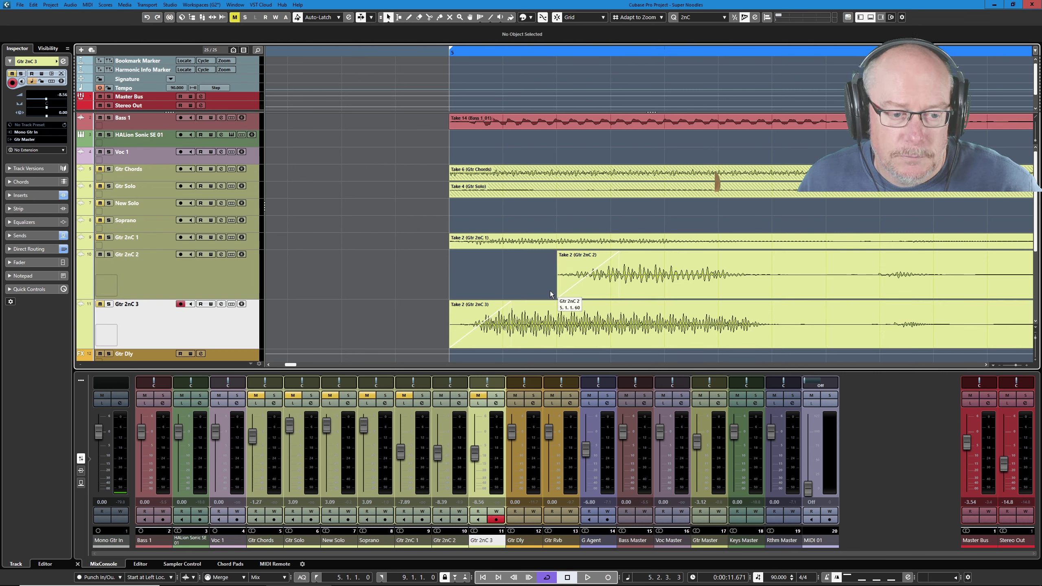
Drag the Gtr 2nC 2 event's start back to bar 5 (5.1.1.0).
{"action": "left_click", "coordinate": [550, 306]}
{"action": "left_click", "coordinate": [559, 296]}
{"action": "left_click_drag", "start_coordinate": [559, 296], "coordinate": [451, 287]}
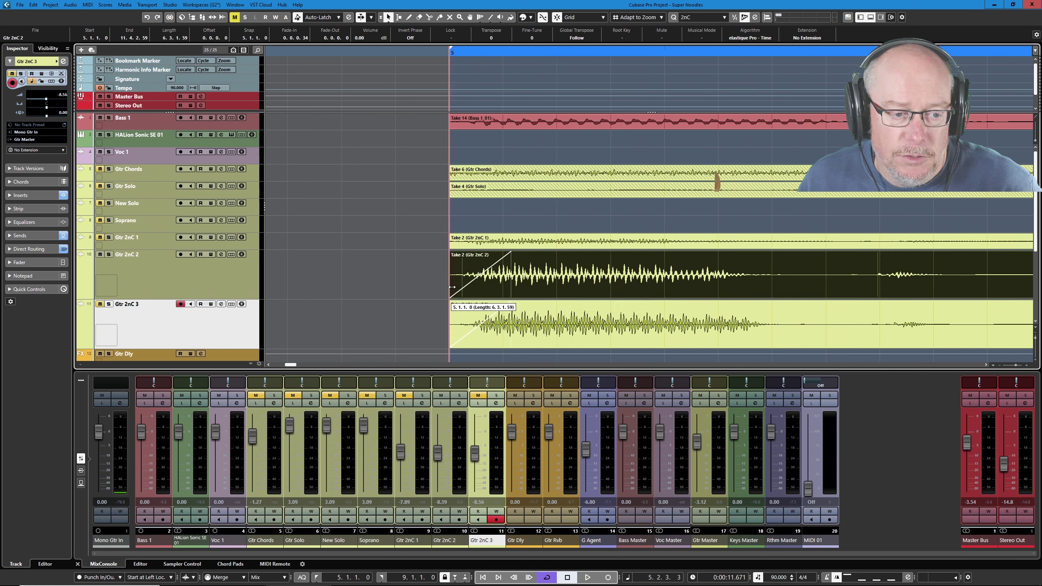
Make the Gtr 2nC 1 track taller.
{"action": "left_click", "coordinate": [414, 124]}
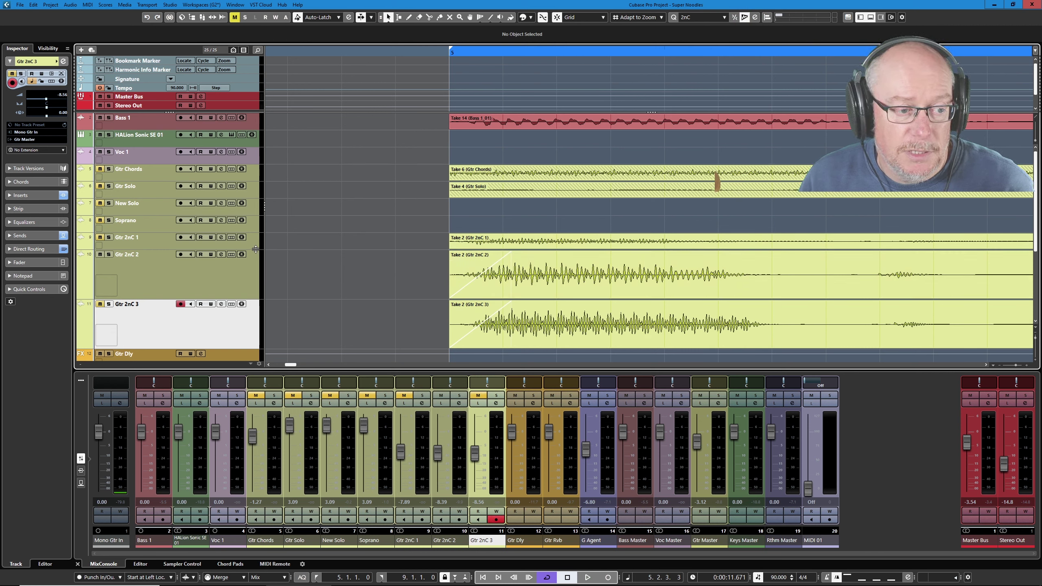
{"action": "left_click_drag", "start_coordinate": [250, 249], "coordinate": [248, 299]}
{"action": "scroll", "coordinate": [369, 264], "scroll_direction": "down", "scroll_amount": 3}
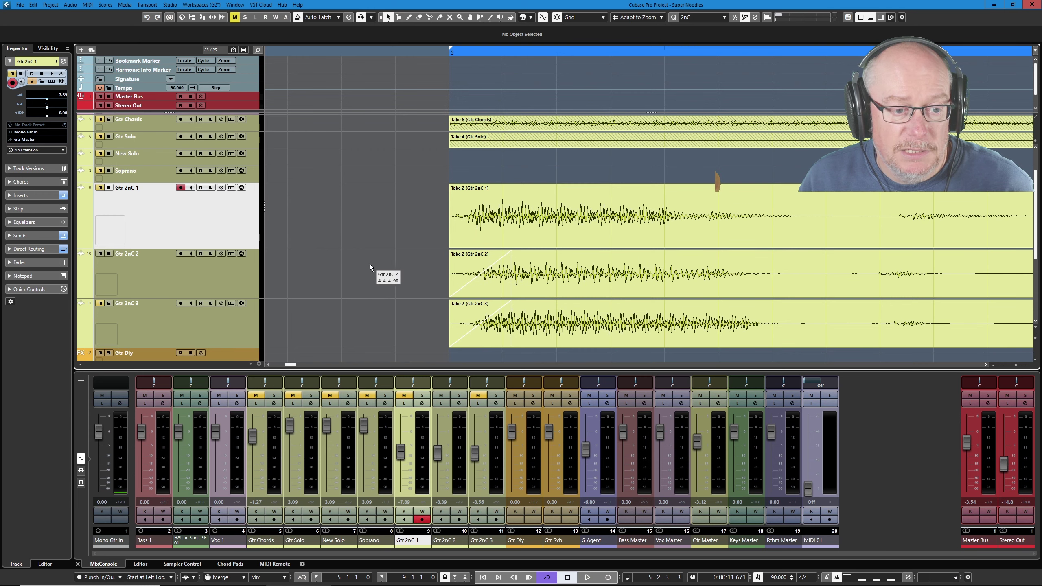
Remove the Gtr 2nC 2 and 3 fade-ins and shrink all three events' fades to zero.
{"action": "left_click", "coordinate": [512, 252]}
{"action": "key", "text": "ctrl+z"}
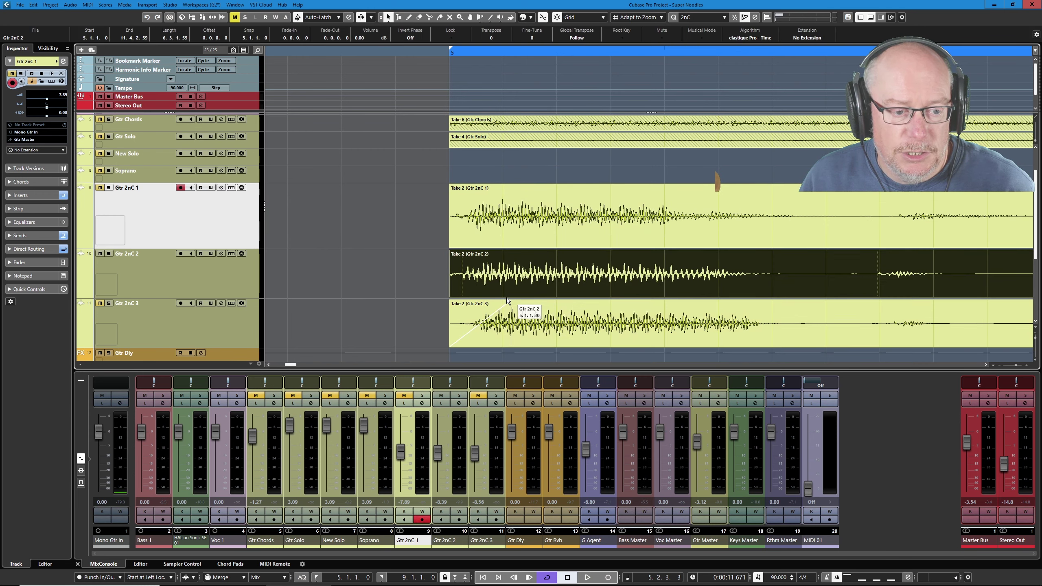
{"action": "left_click_drag", "start_coordinate": [511, 304], "coordinate": [450, 303]}
{"action": "left_click", "coordinate": [484, 250]}
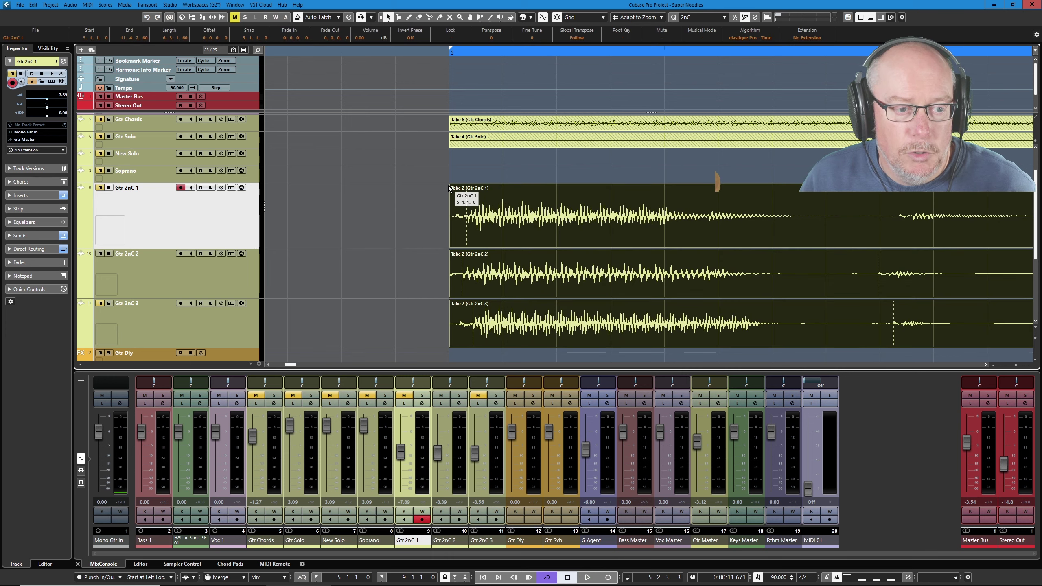
{"action": "left_click_drag", "start_coordinate": [452, 185], "coordinate": [452, 185]}
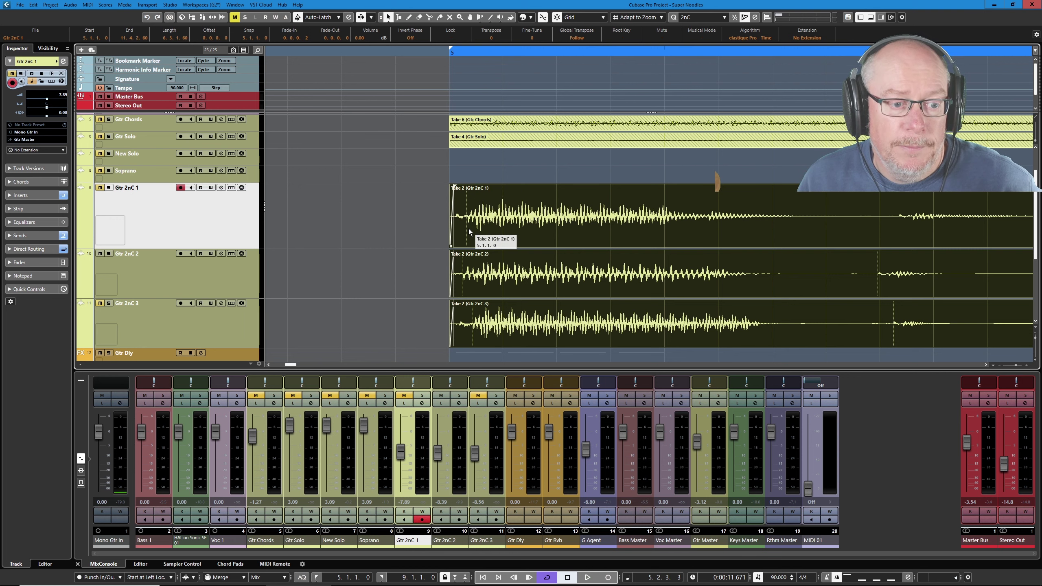
{"action": "left_click", "coordinate": [434, 352]}
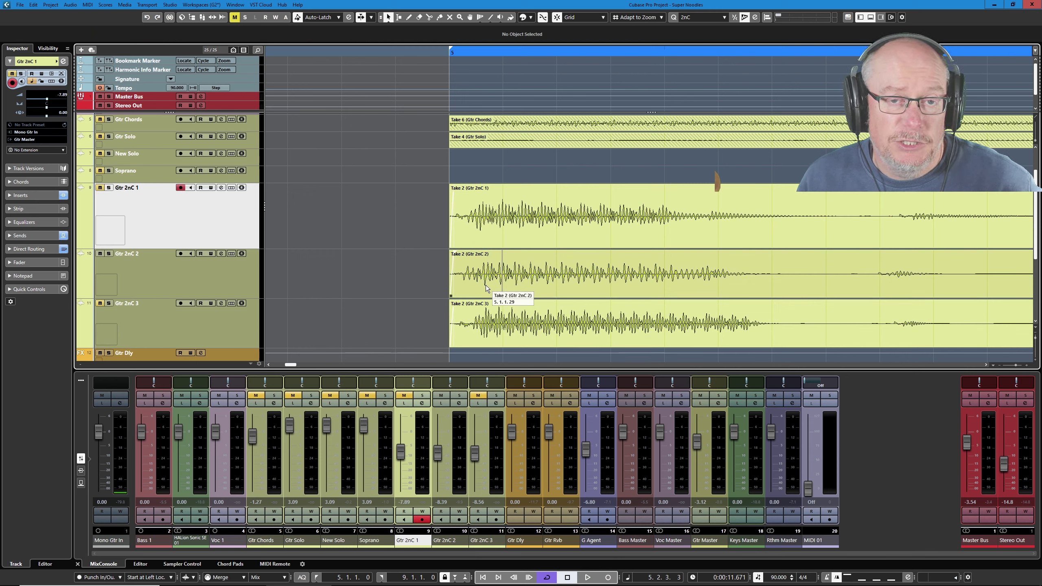
In Preferences > Event Display > Audio, enable Show Event Volume Curves Always and apply.
{"action": "left_click", "coordinate": [33, 4]}
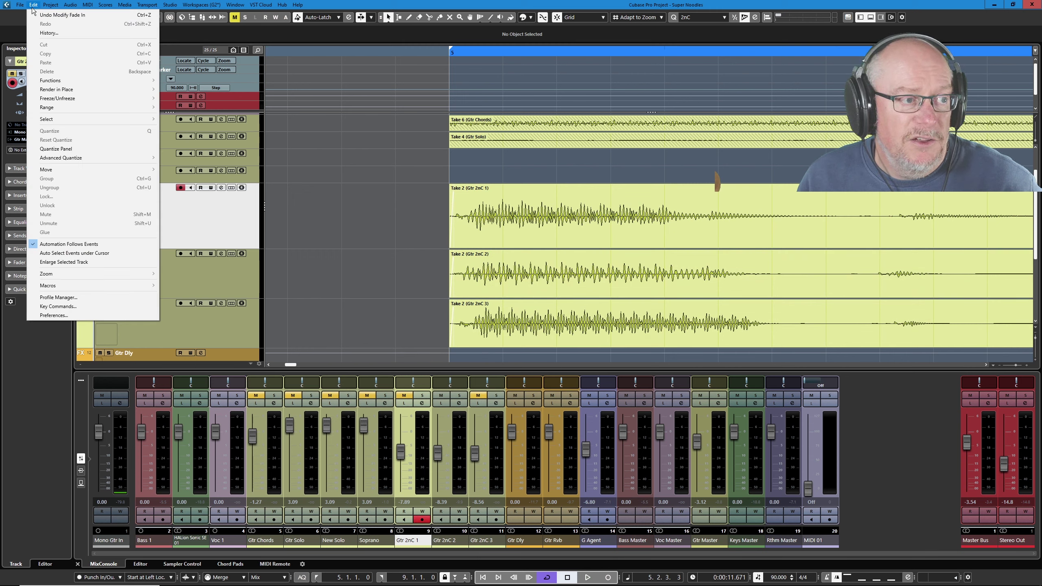
{"action": "left_click", "coordinate": [54, 315]}
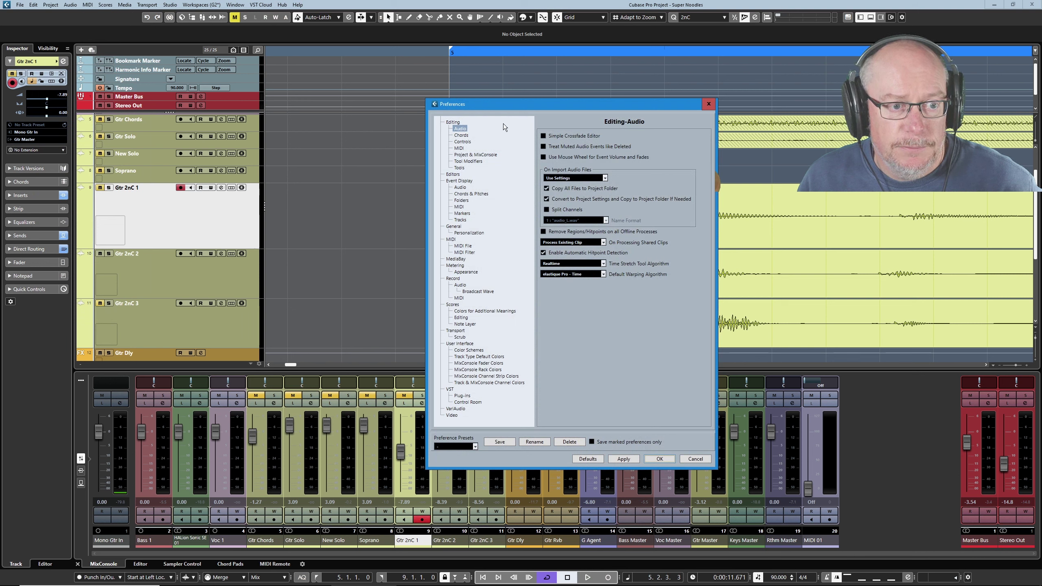
{"action": "left_click", "coordinate": [466, 189]}
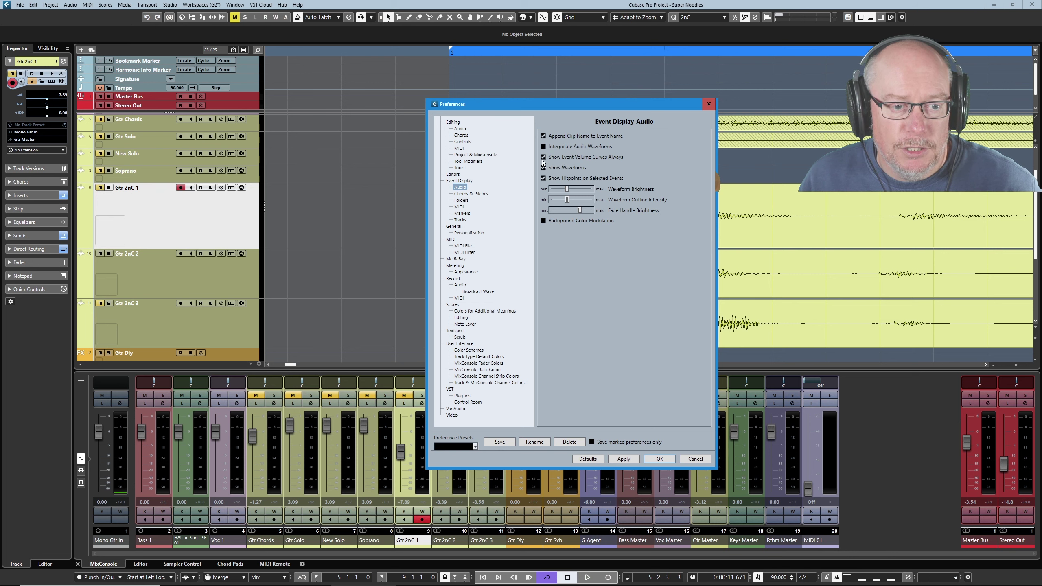
{"action": "left_click_drag", "start_coordinate": [548, 108], "coordinate": [728, 146]}
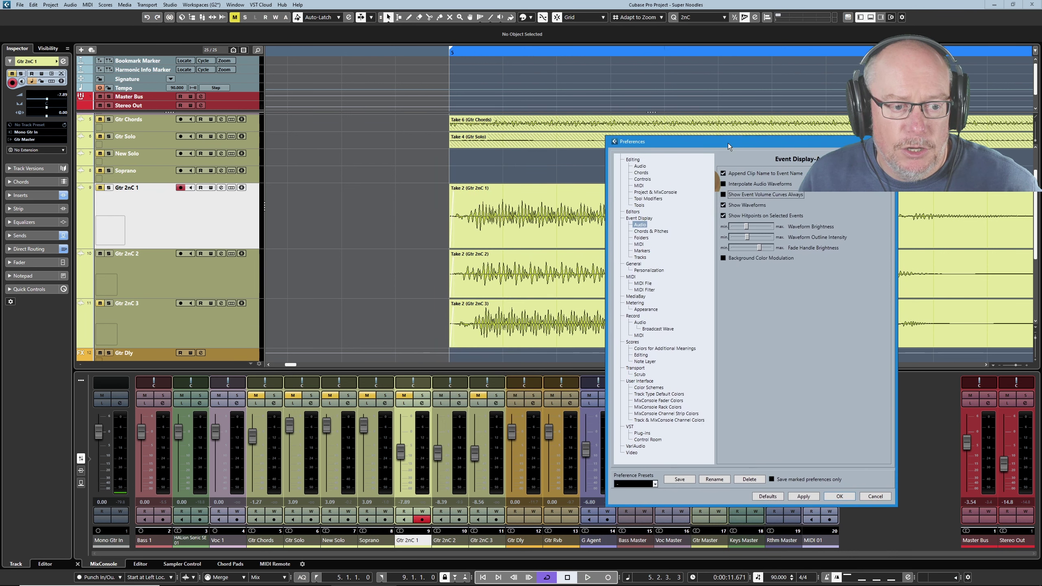
{"action": "left_click", "coordinate": [803, 495]}
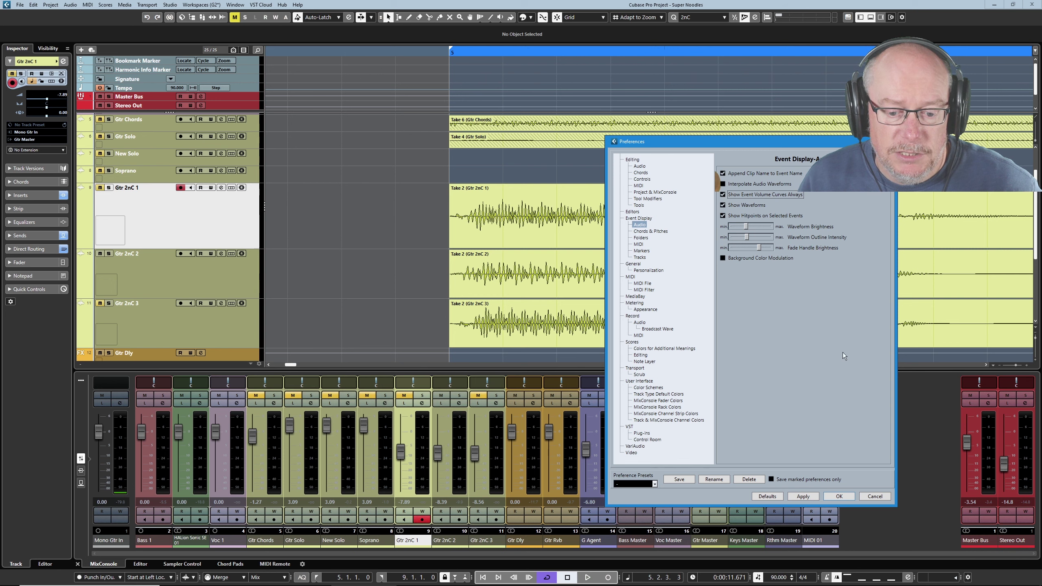
Close Preferences and give the Gtr 2nC 2 and 3 events a long fade-in.
{"action": "left_click", "coordinate": [838, 497]}
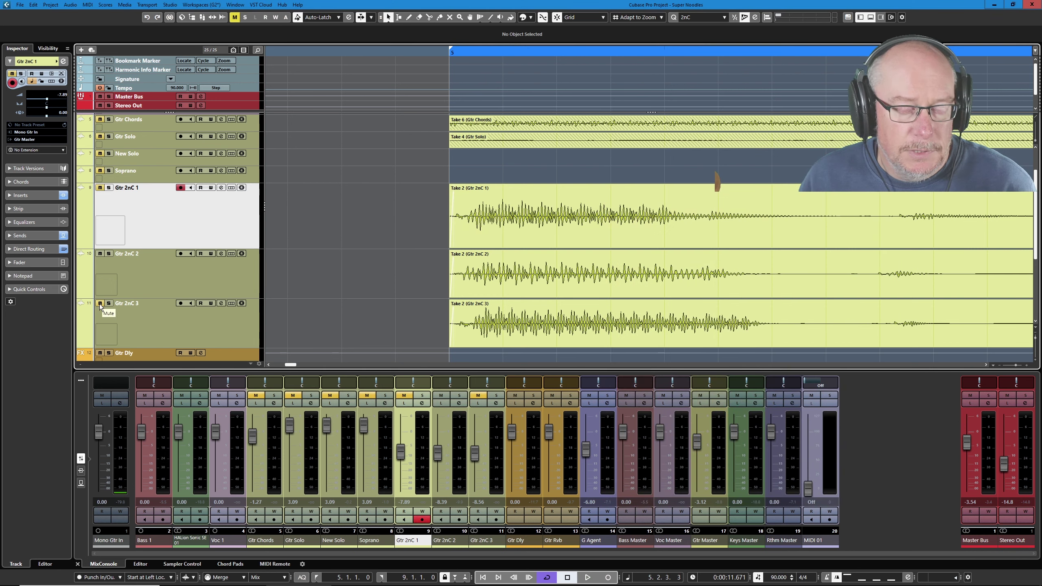
{"action": "left_click_drag", "start_coordinate": [410, 282], "coordinate": [462, 314]}
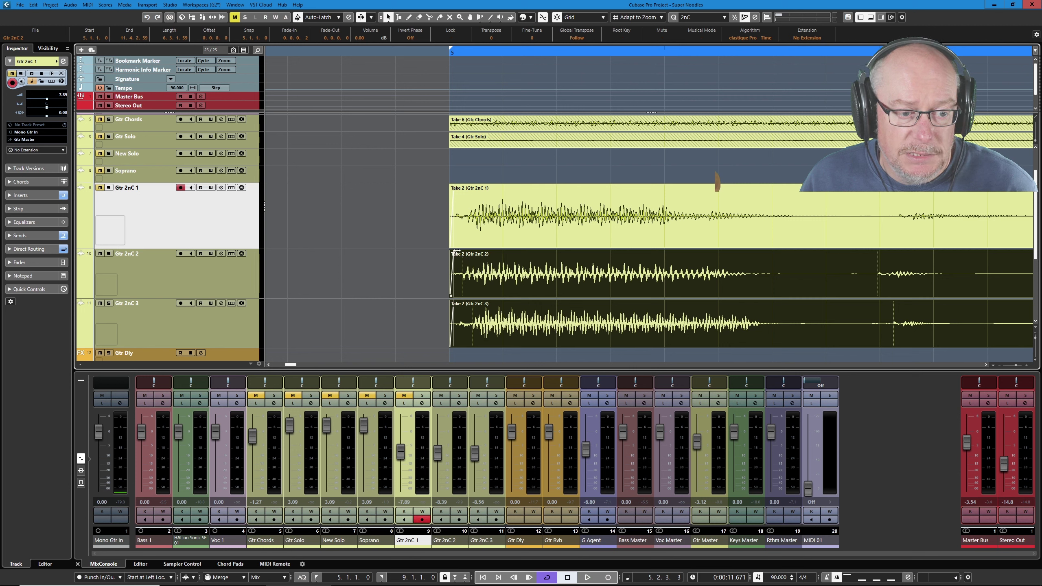
{"action": "left_click_drag", "start_coordinate": [457, 252], "coordinate": [717, 259]}
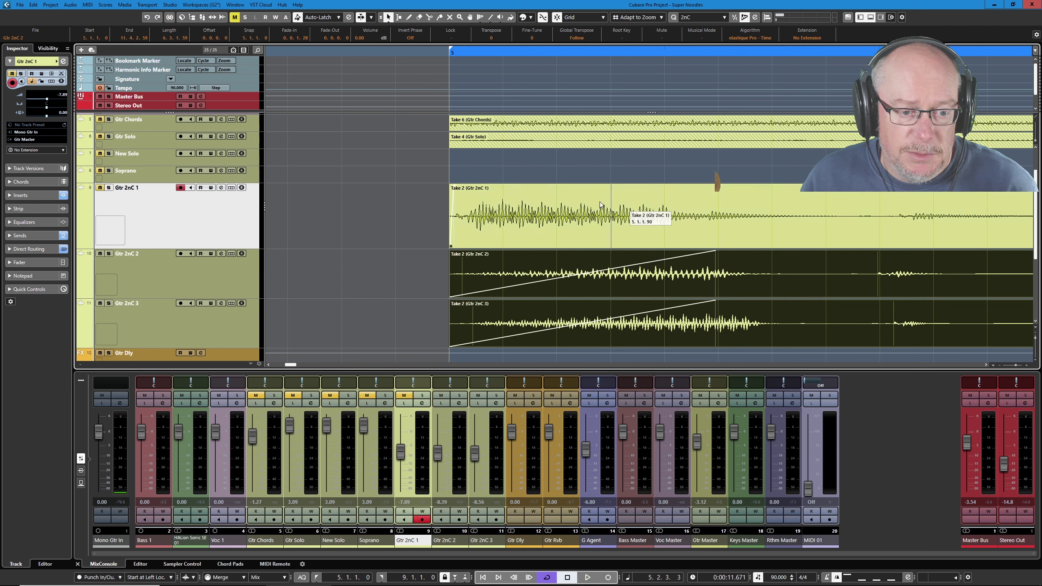
Split both Gtr 2nC 2 and 3 events with the Scissors tool at 5.1.1.90.
{"action": "right_click", "coordinate": [364, 264]}
{"action": "left_click", "coordinate": [406, 266]}
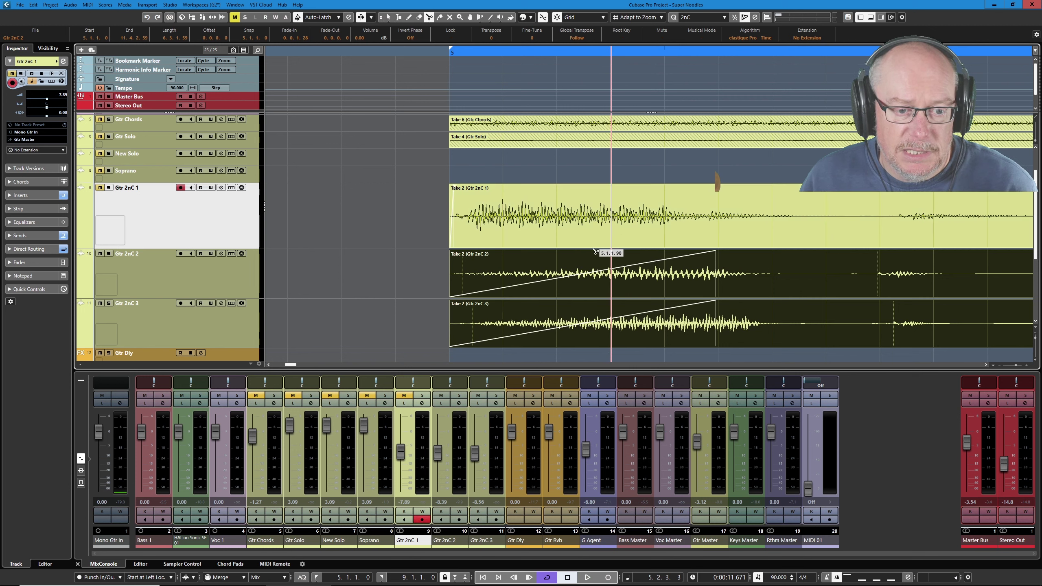
{"action": "left_click", "coordinate": [613, 278]}
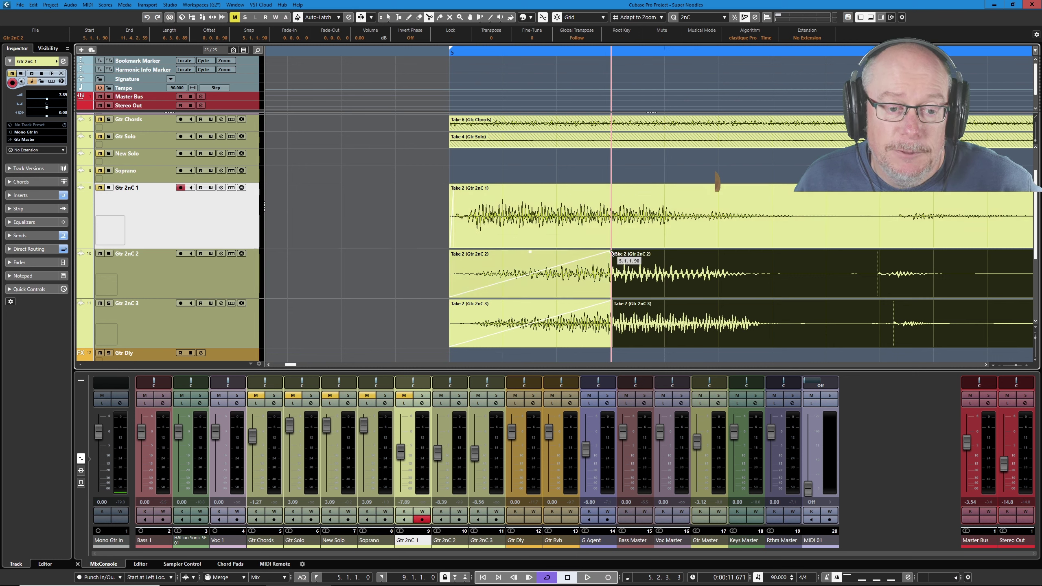
Shorten the left Gtr 2nC 2 piece's fade-in and add a fade-out meeting it.
{"action": "right_click", "coordinate": [387, 270]}
{"action": "left_click", "coordinate": [385, 269]}
{"action": "left_click", "coordinate": [584, 284]}
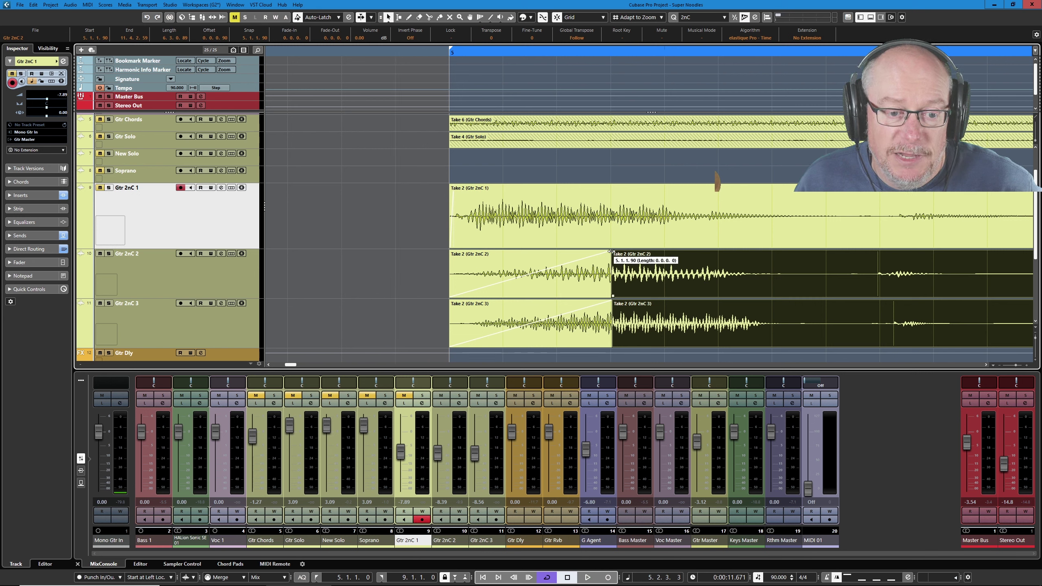
{"action": "left_click_drag", "start_coordinate": [610, 252], "coordinate": [494, 219]}
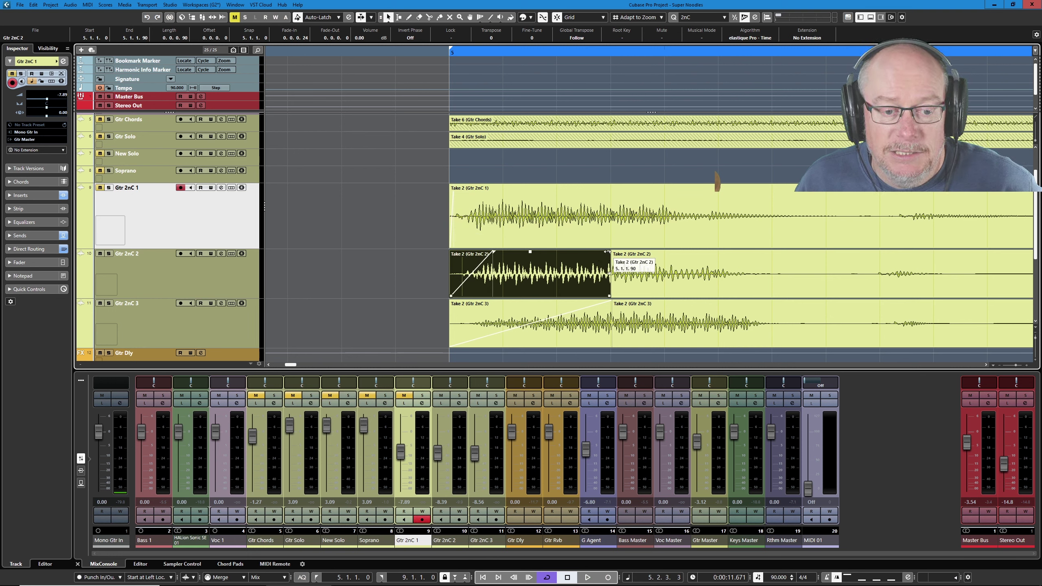
{"action": "left_click_drag", "start_coordinate": [607, 252], "coordinate": [566, 229]}
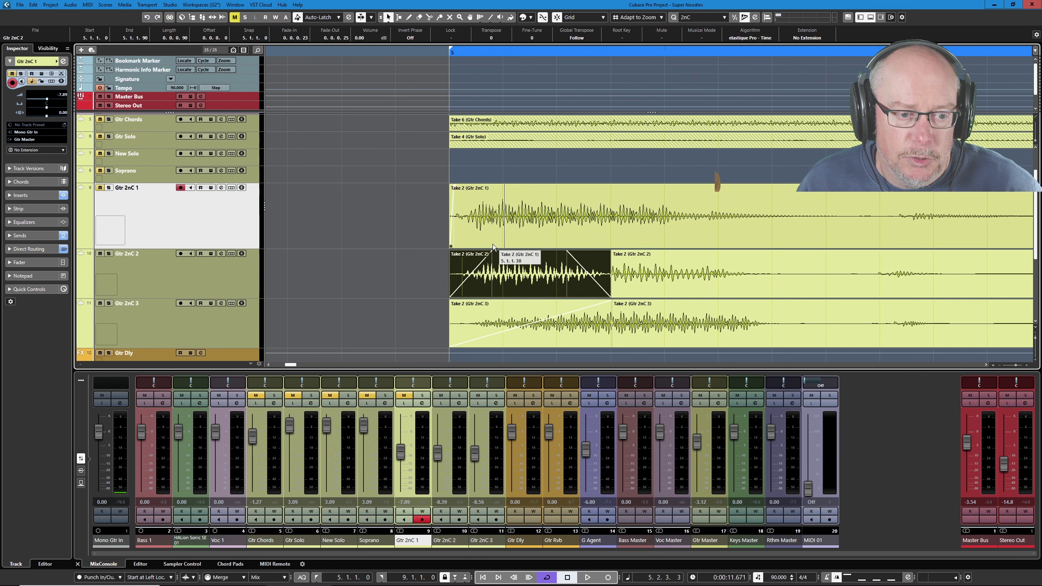
Select a short time range at the start of the Gtr 2nC tracks.
{"action": "right_click", "coordinate": [405, 211]}
{"action": "left_click", "coordinate": [416, 212]}
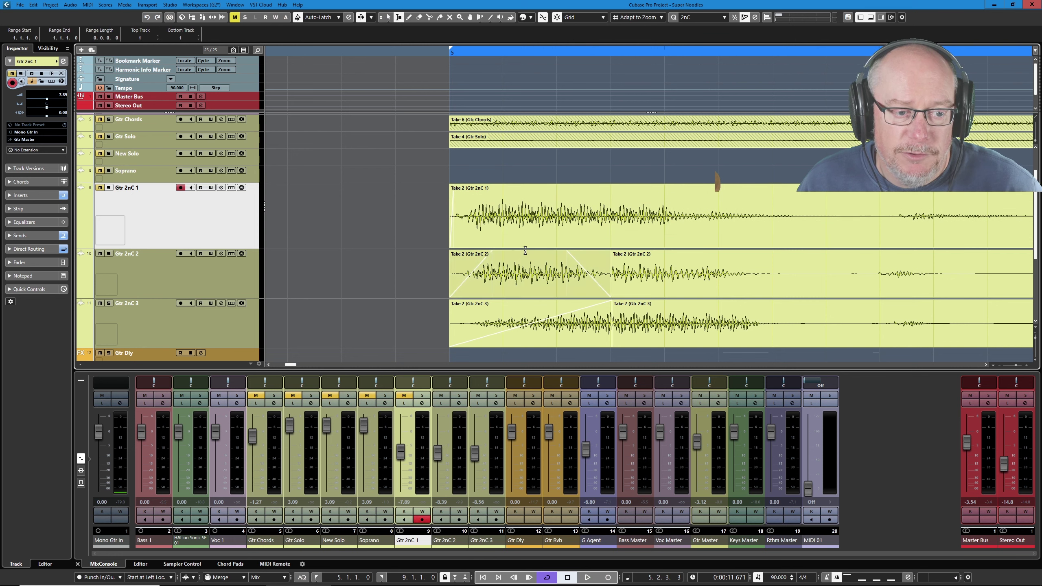
{"action": "left_click", "coordinate": [445, 209]}
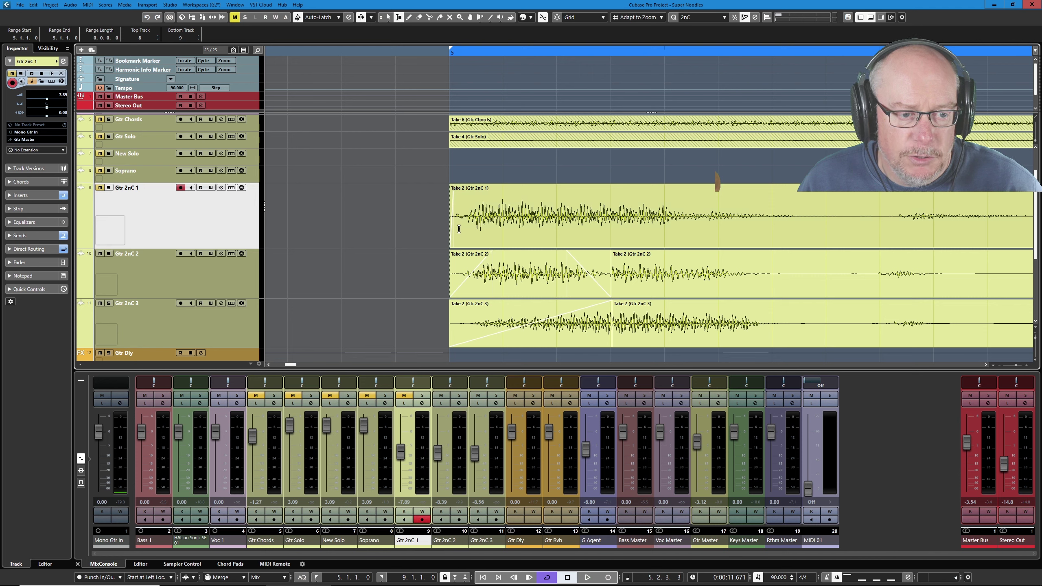
{"action": "left_click_drag", "start_coordinate": [459, 228], "coordinate": [447, 329]}
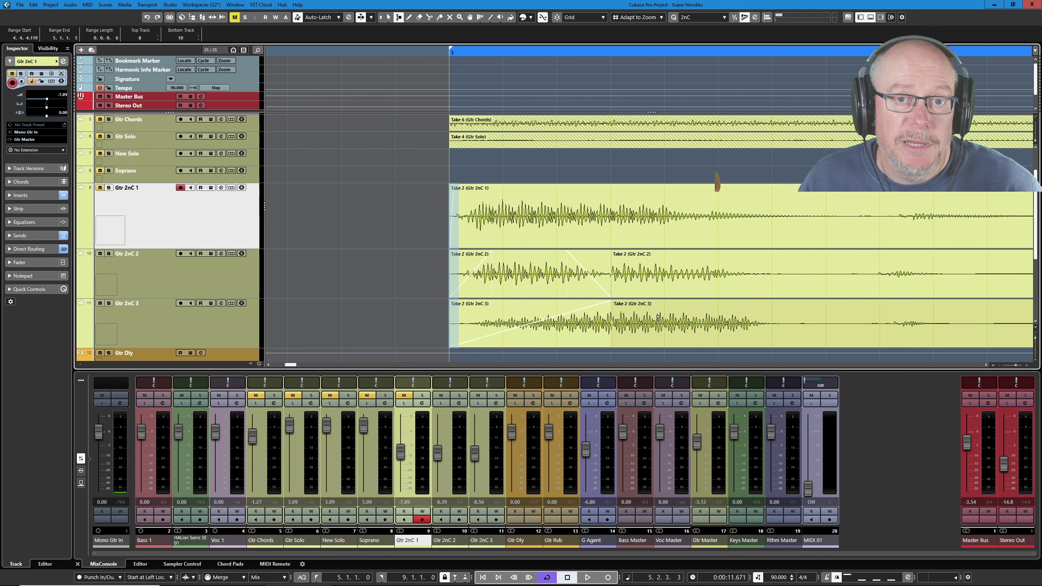
Apply Audio > Fades > Adjust Fades to Range, then return to Object Selection.
{"action": "left_click", "coordinate": [70, 5]}
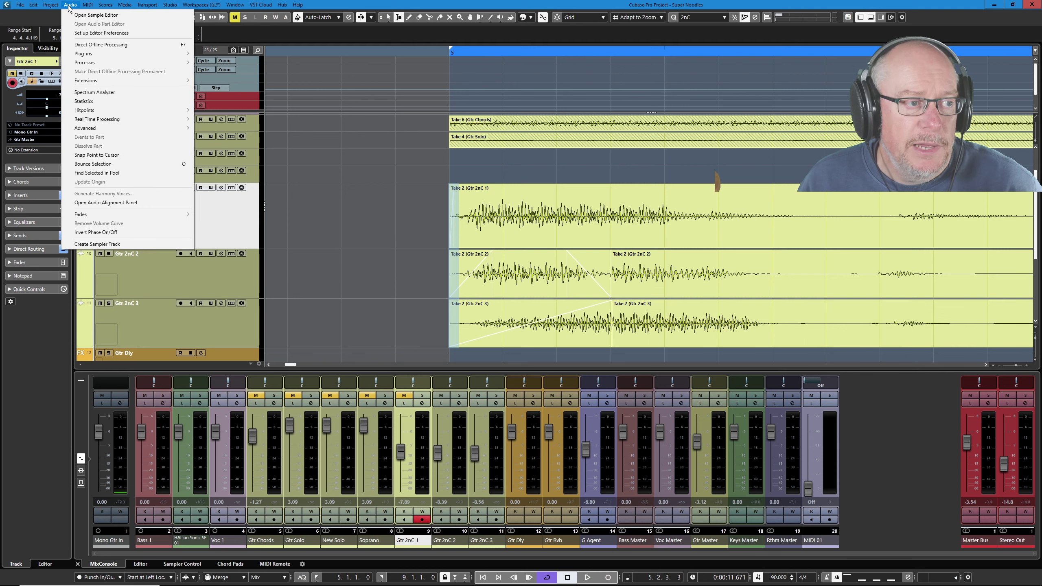
{"action": "mouse_move", "coordinate": [168, 215]}
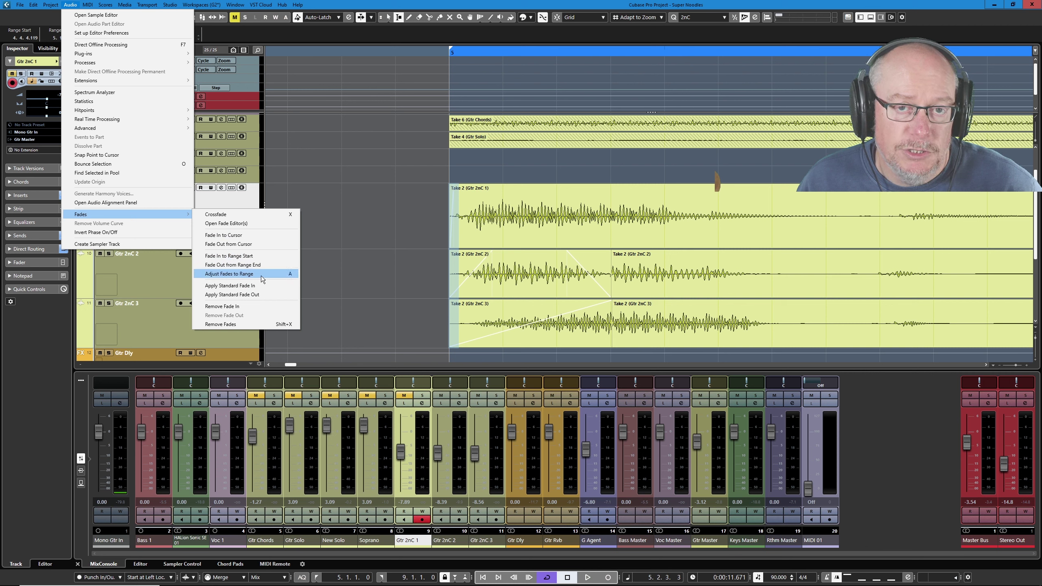
{"action": "left_click", "coordinate": [230, 276]}
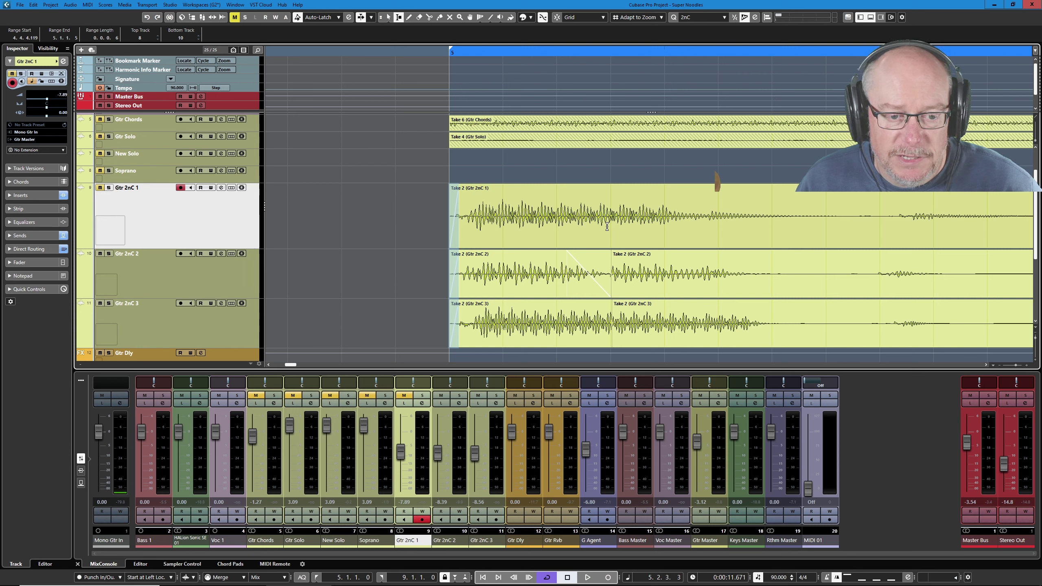
{"action": "key", "text": "1"}
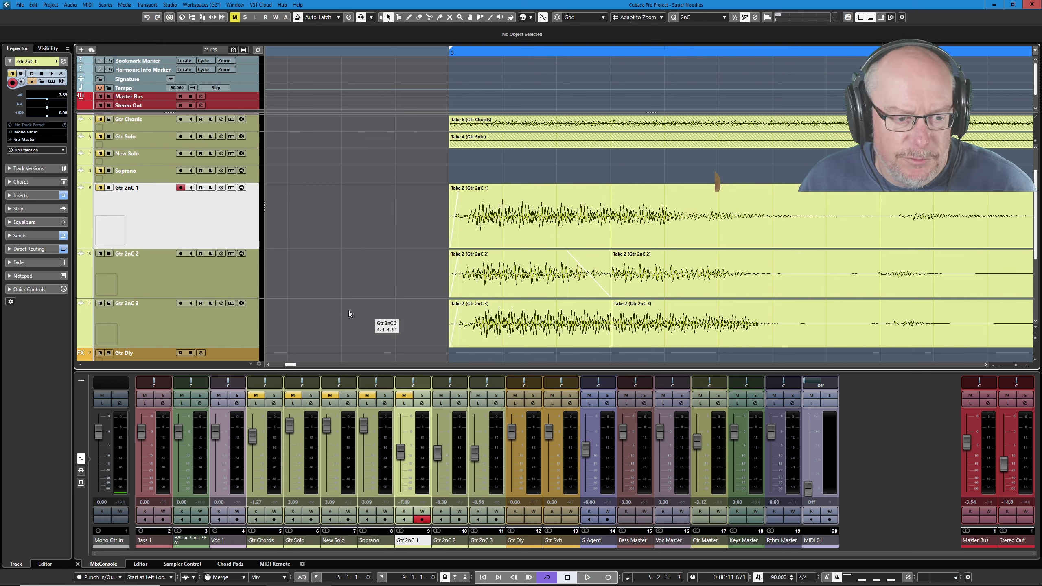
{"action": "left_click", "coordinate": [194, 331]}
{"action": "left_click", "coordinate": [454, 312]}
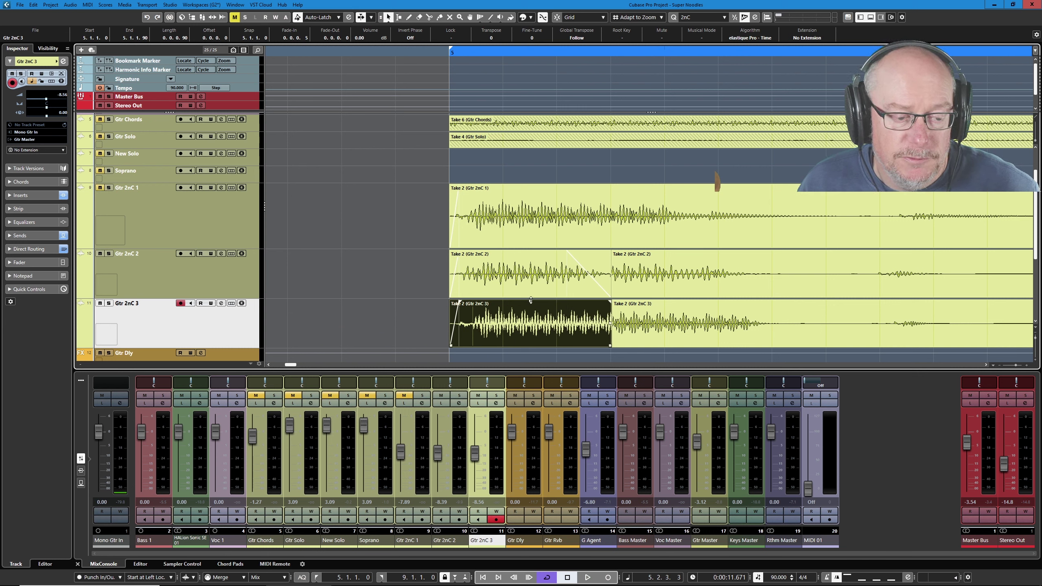
{"action": "left_click", "coordinate": [48, 5]}
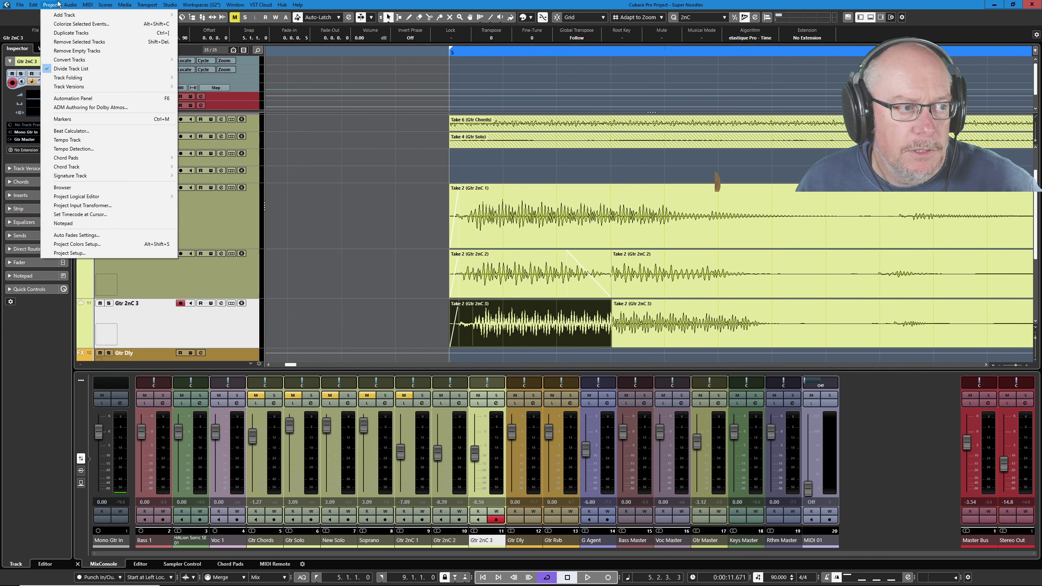
{"action": "mouse_move", "coordinate": [70, 4]}
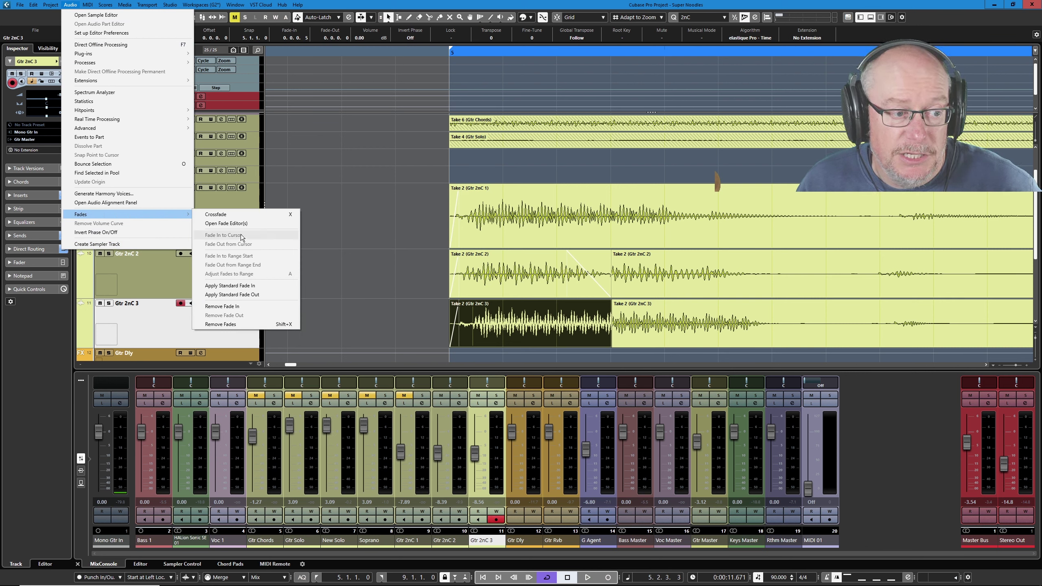
{"action": "left_click", "coordinate": [236, 225]}
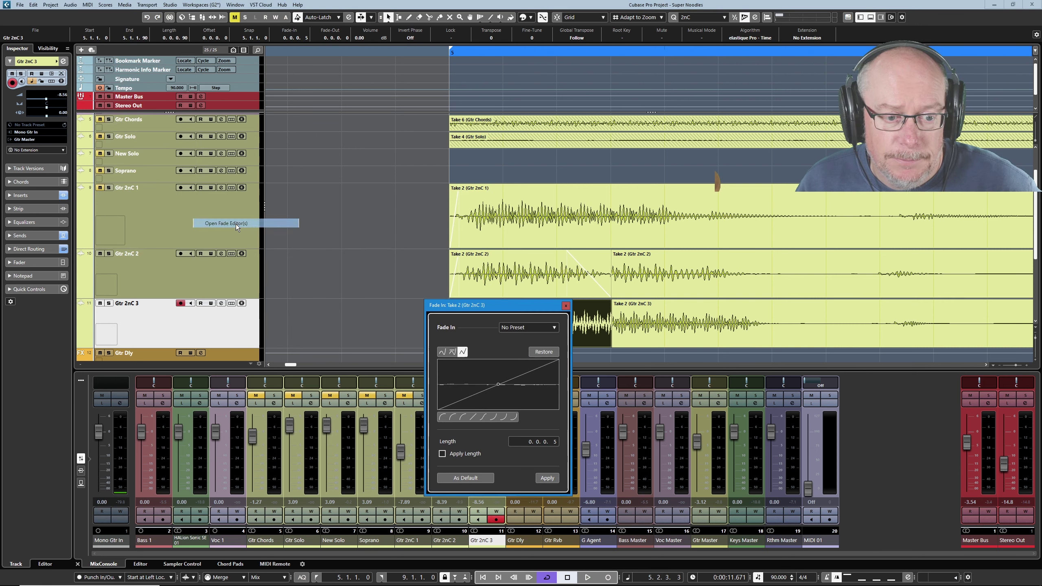
{"action": "left_click_drag", "start_coordinate": [500, 310], "coordinate": [716, 278]}
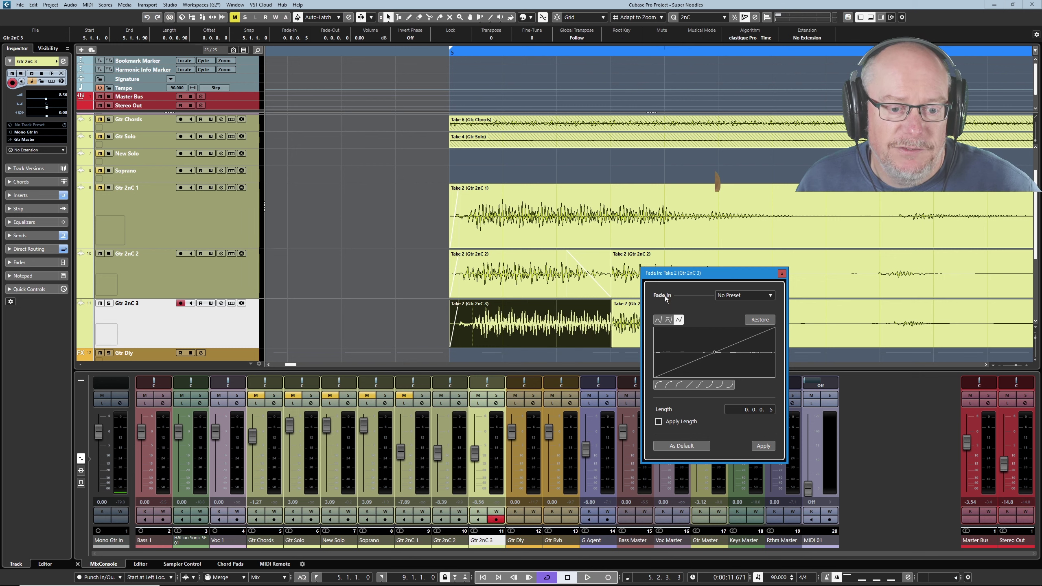
{"action": "left_click_drag", "start_coordinate": [696, 279], "coordinate": [578, 291]}
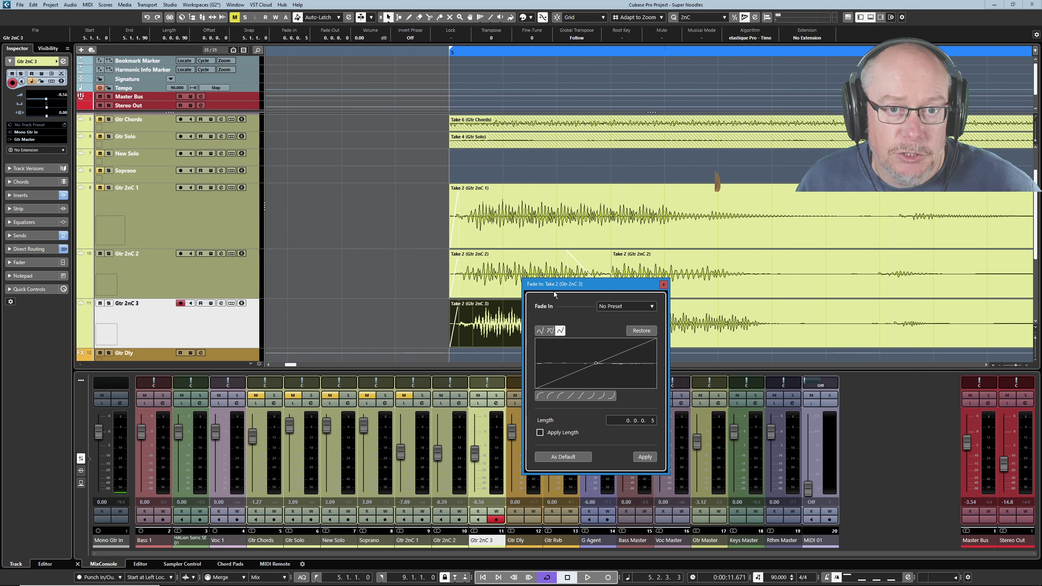
{"action": "left_click", "coordinate": [662, 285]}
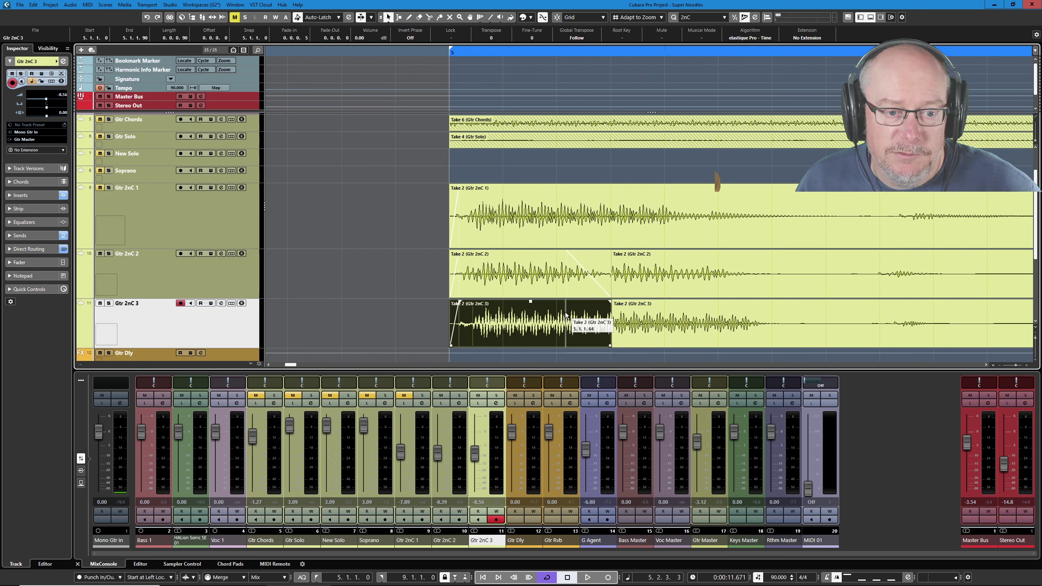
Open the fade editors for the first Gtr 2nC 2 event.
{"action": "left_click", "coordinate": [527, 273]}
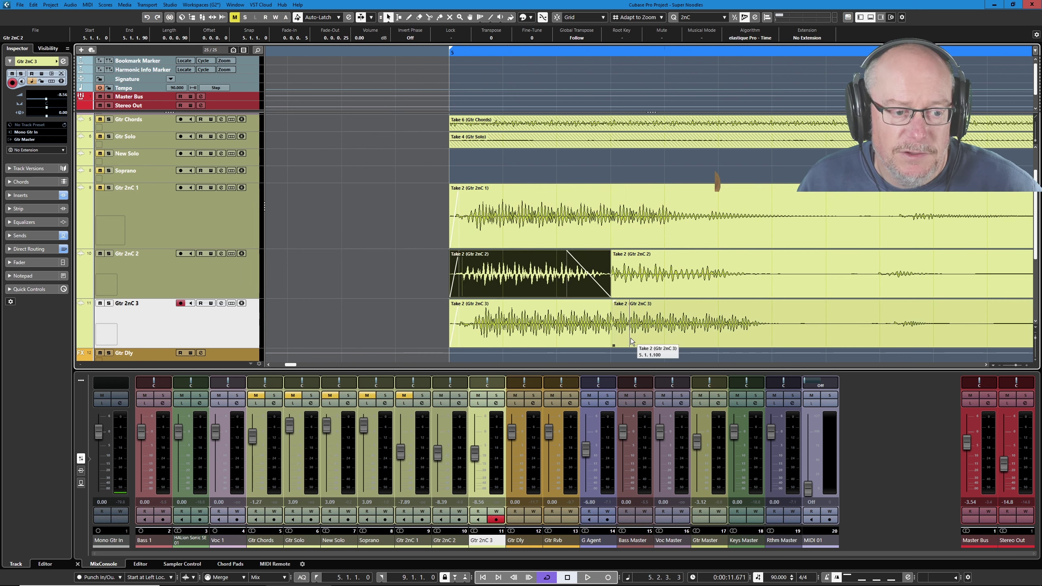
{"action": "left_click", "coordinate": [66, 4]}
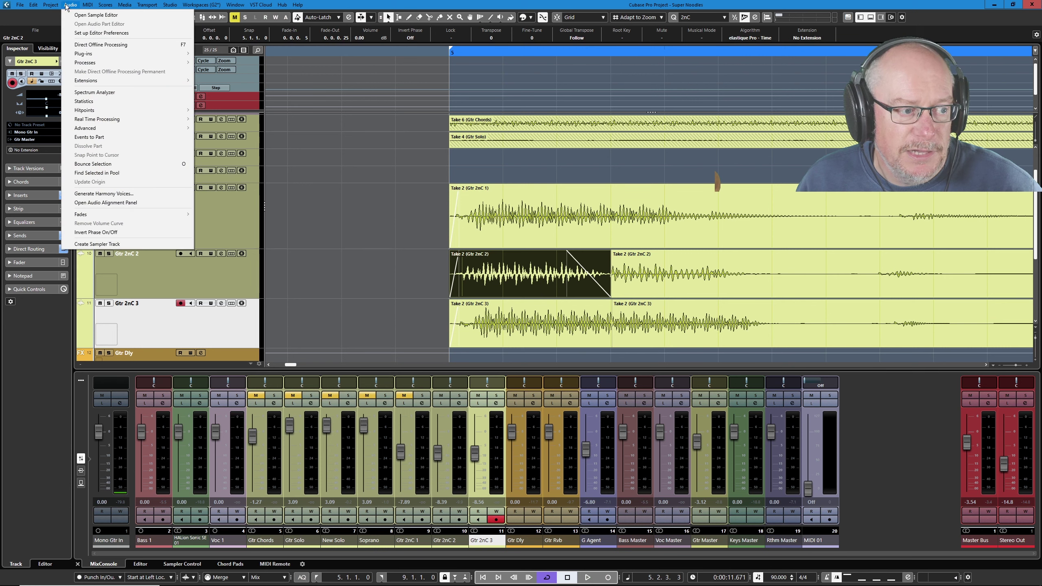
{"action": "mouse_move", "coordinate": [165, 213]}
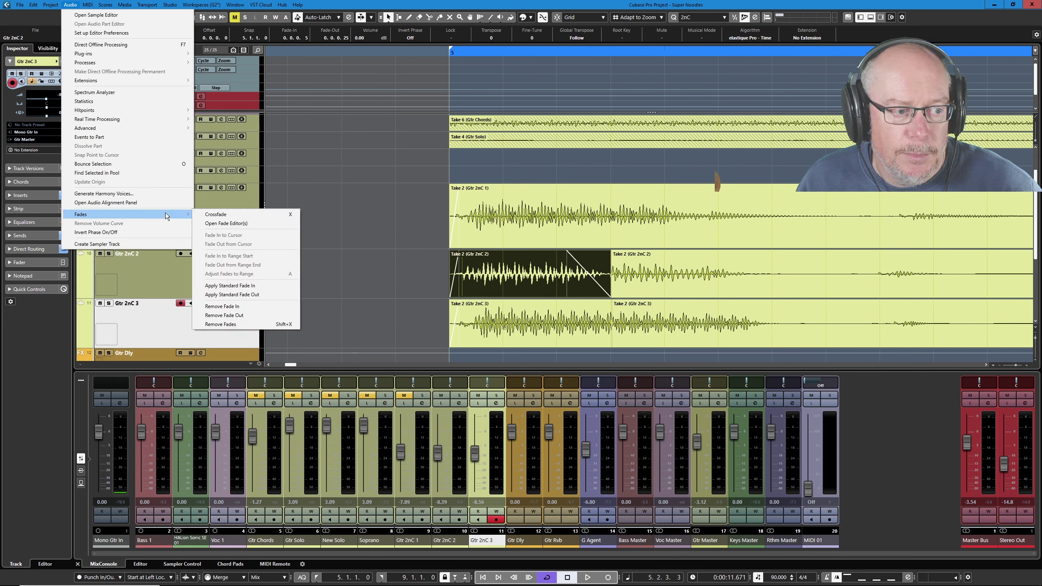
{"action": "left_click", "coordinate": [232, 225]}
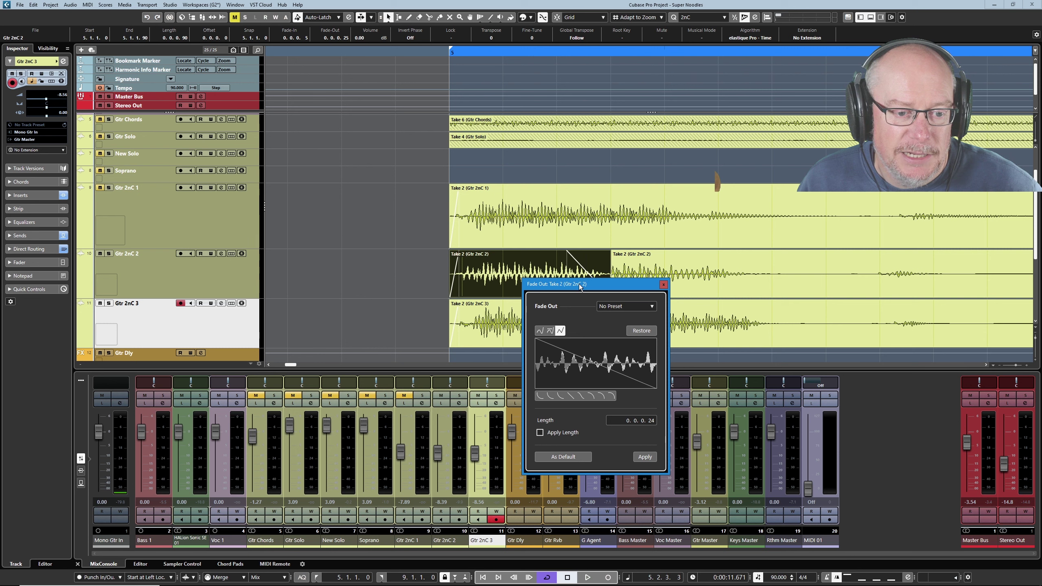
Arrange the Fade In and Fade Out dialogs side by side.
{"action": "left_click_drag", "start_coordinate": [580, 286], "coordinate": [729, 286]}
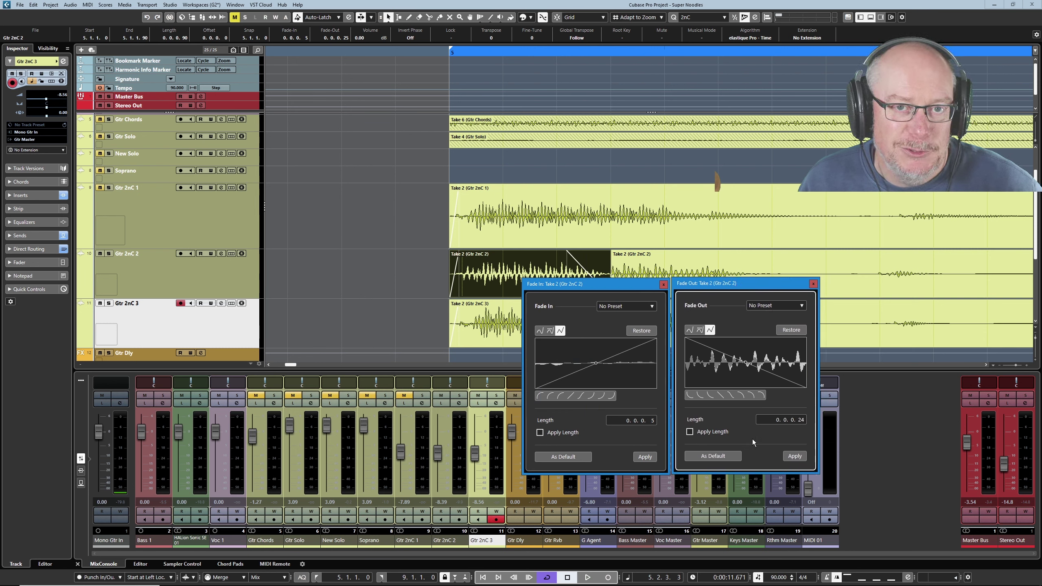
{"action": "left_click_drag", "start_coordinate": [602, 287], "coordinate": [398, 324]}
{"action": "left_click_drag", "start_coordinate": [750, 287], "coordinate": [545, 327]}
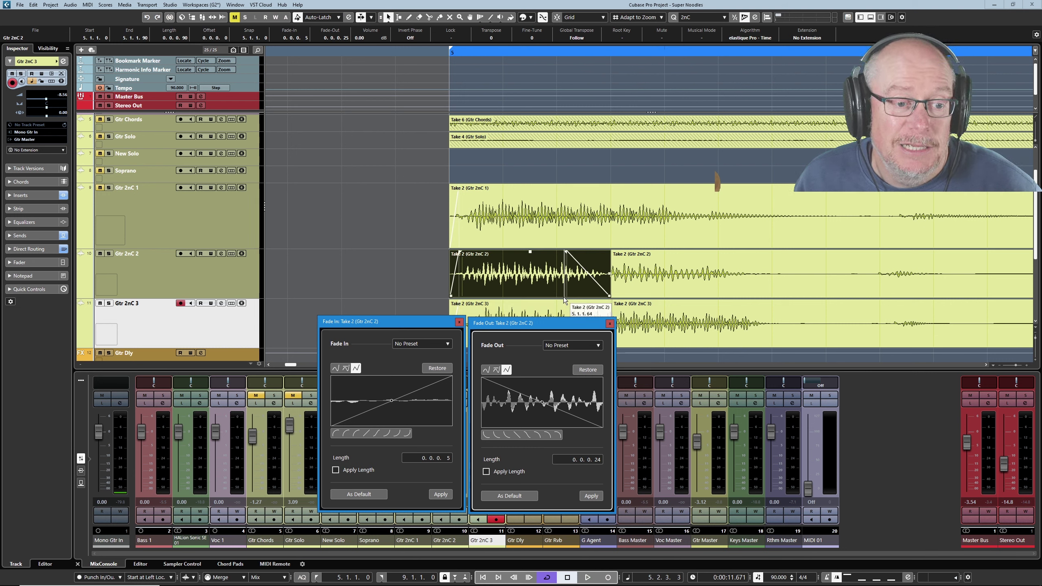
{"action": "left_click", "coordinate": [610, 323]}
{"action": "left_click", "coordinate": [459, 323]}
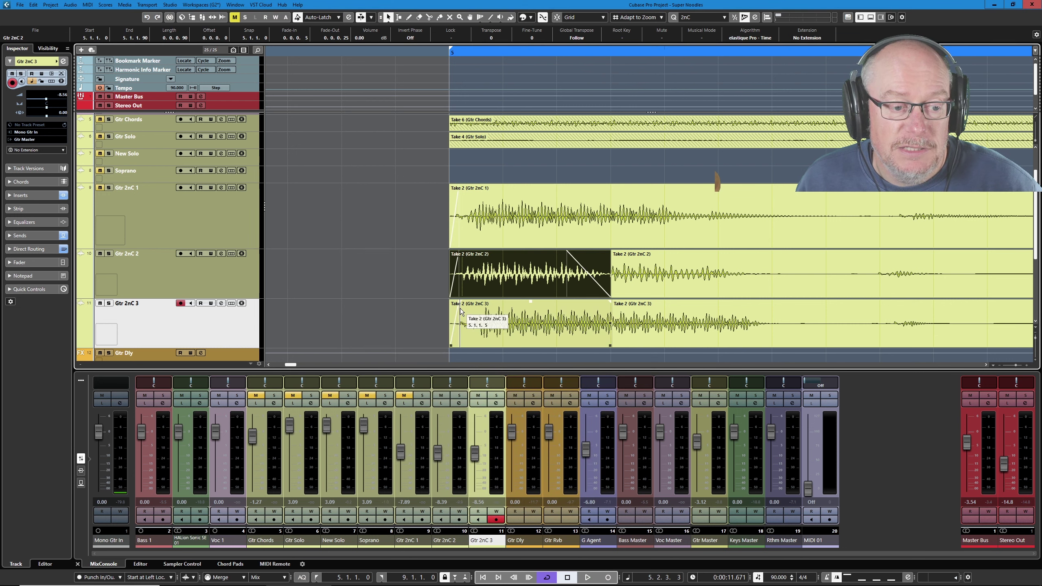
{"action": "left_click", "coordinate": [459, 303]}
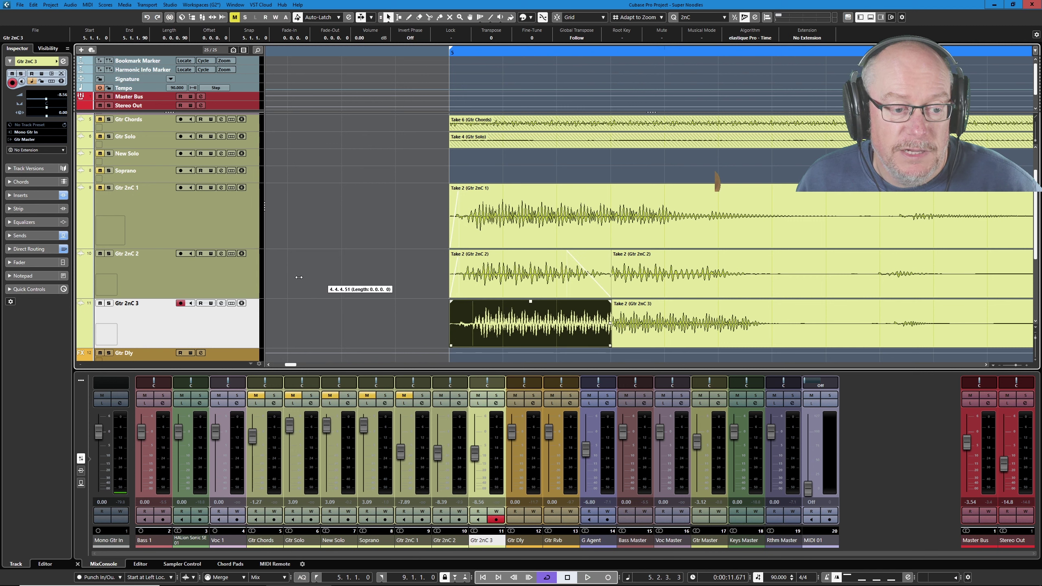
{"action": "left_click", "coordinate": [50, 4]}
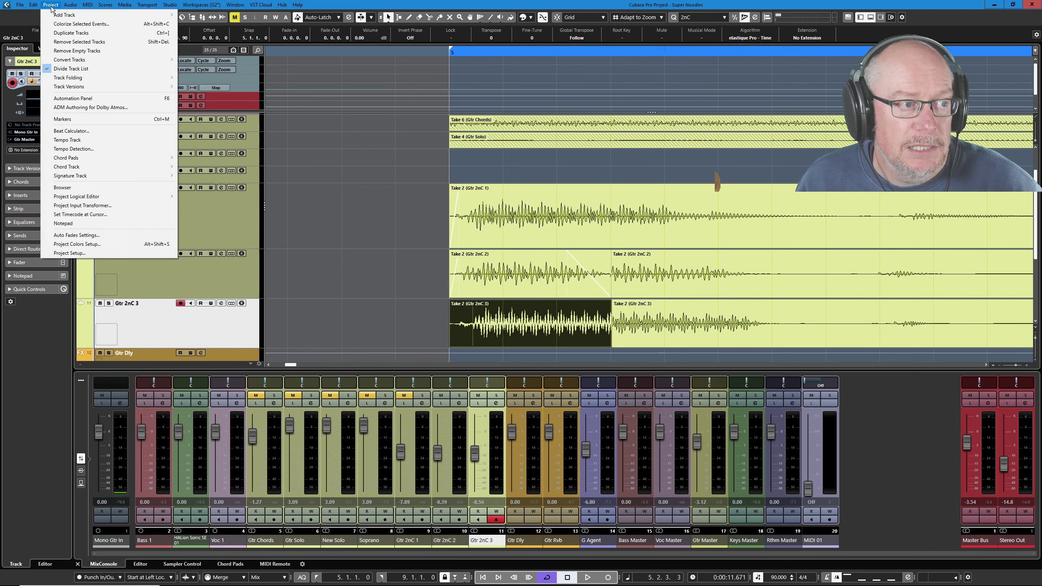
{"action": "mouse_move", "coordinate": [70, 5]}
{"action": "mouse_move", "coordinate": [171, 218]}
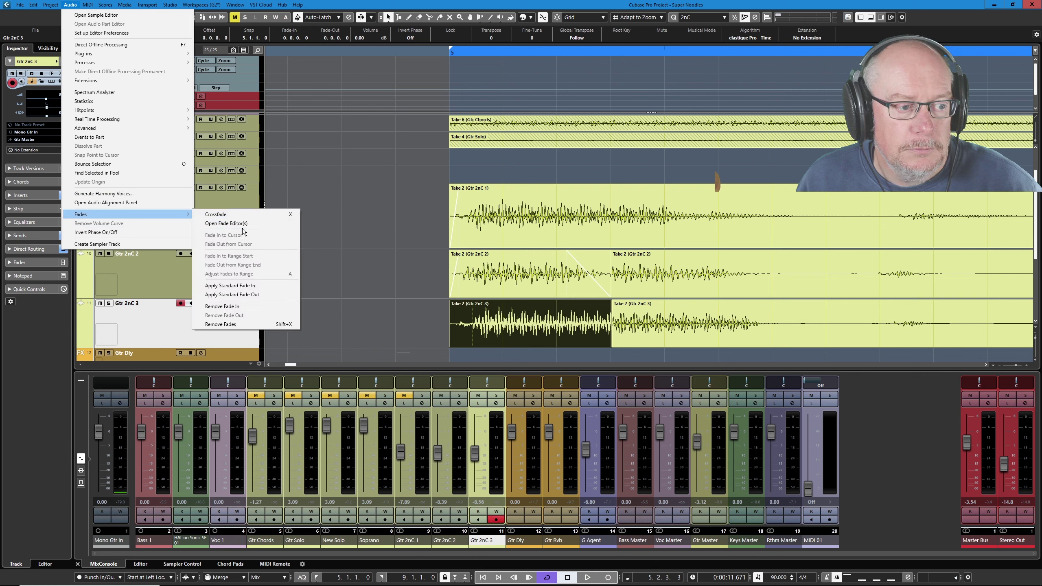
{"action": "left_click", "coordinate": [242, 223]}
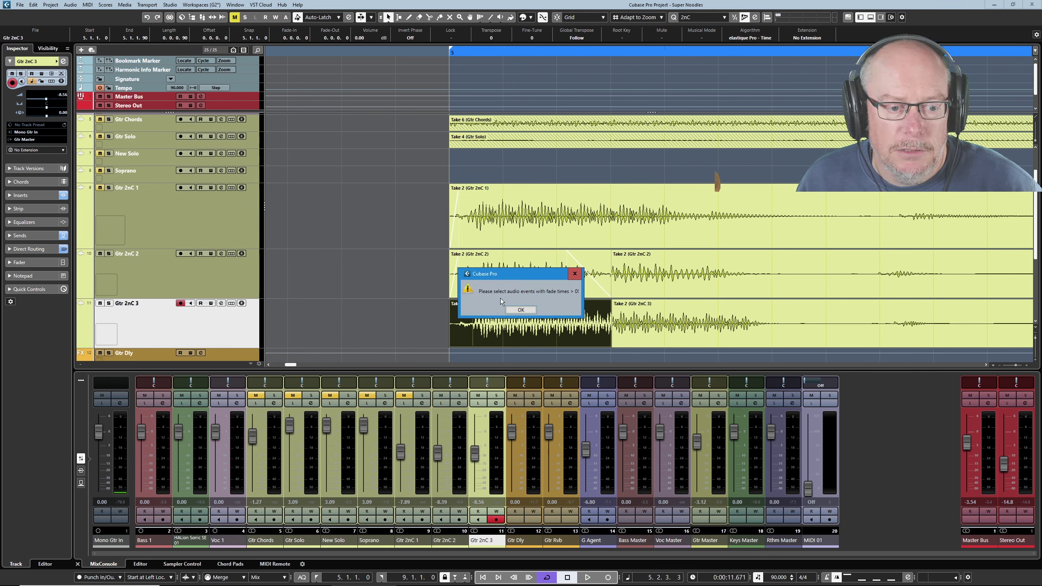
{"action": "left_click", "coordinate": [521, 309]}
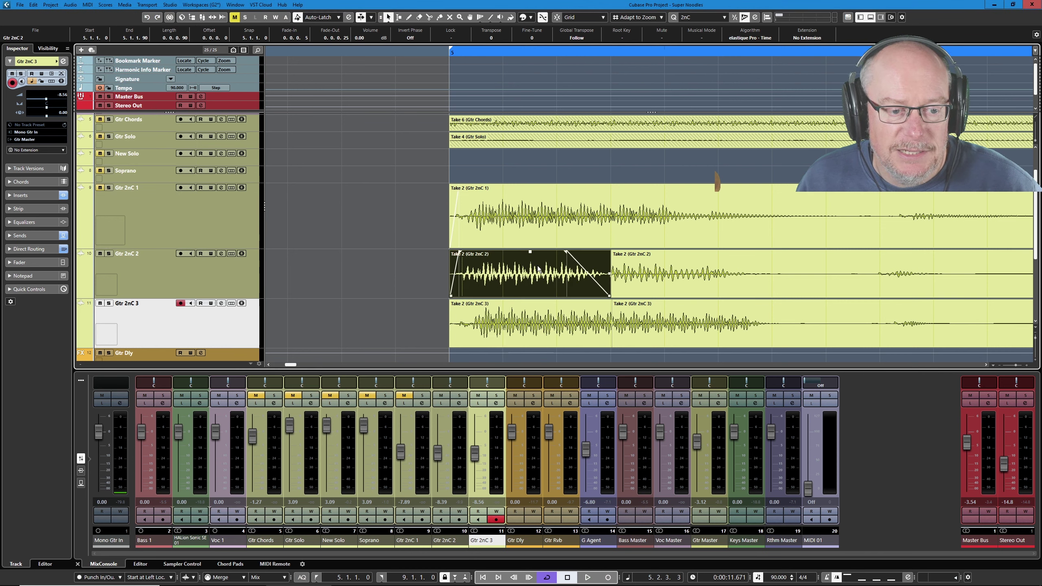
{"action": "left_click", "coordinate": [51, 5]}
{"action": "mouse_move", "coordinate": [70, 5]}
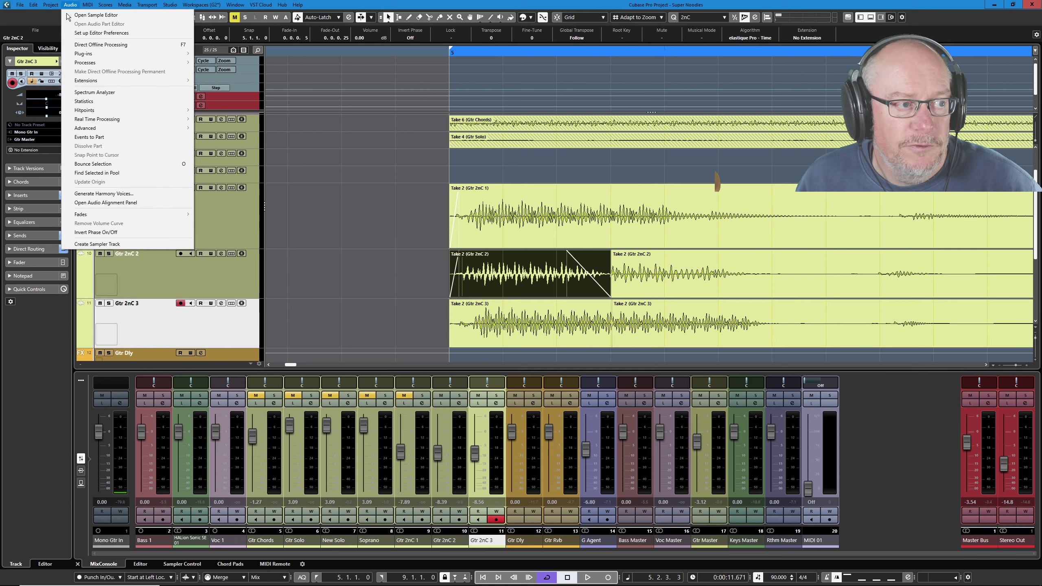
Reopen the fade editors and reshape the fade-in as a steep Damped Spline curve.
{"action": "mouse_move", "coordinate": [163, 214]}
{"action": "left_click", "coordinate": [229, 225]}
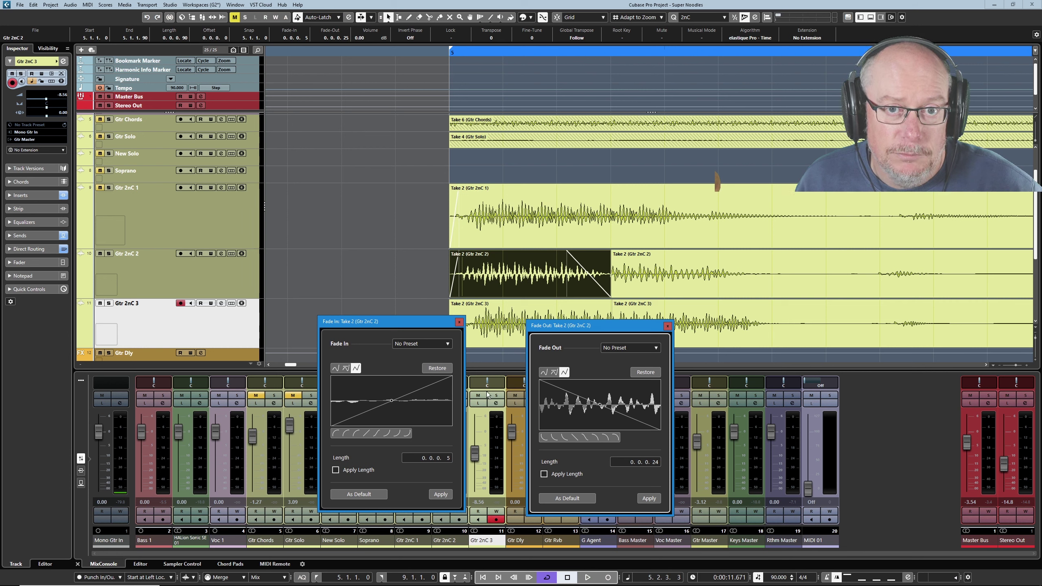
{"action": "left_click", "coordinate": [409, 433]}
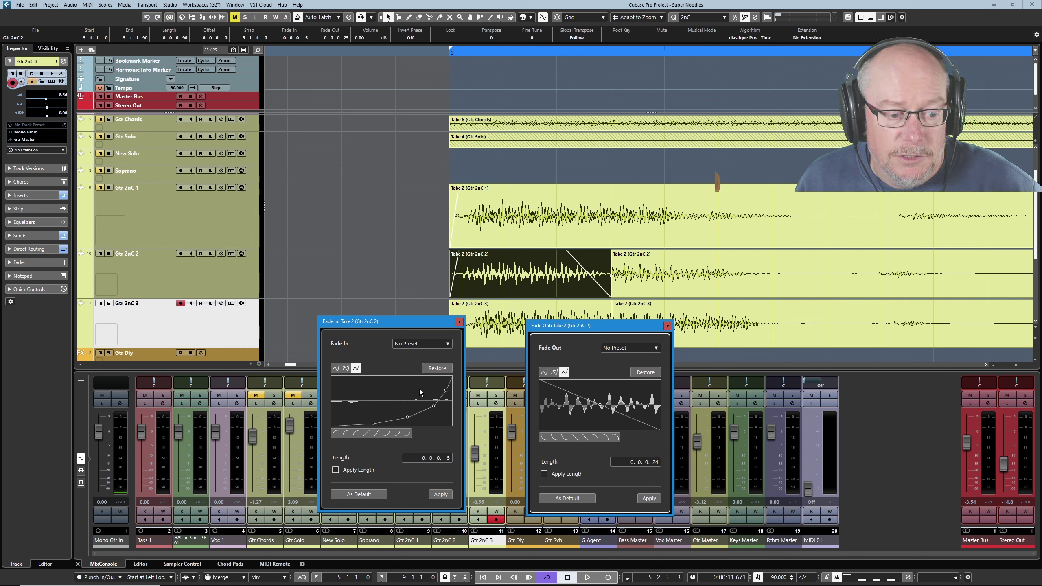
{"action": "left_click", "coordinate": [345, 368]}
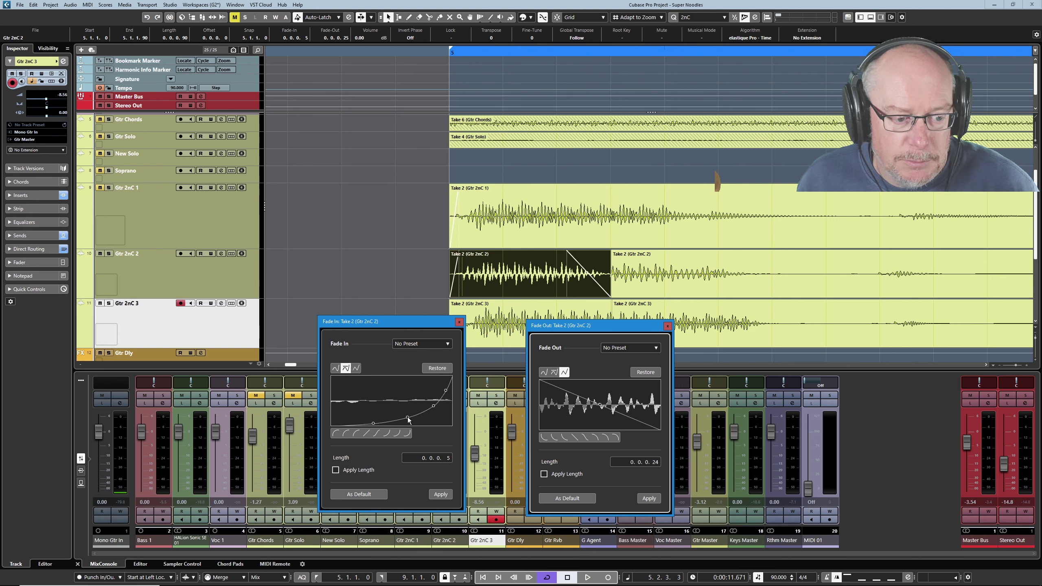
{"action": "left_click_drag", "start_coordinate": [408, 418], "coordinate": [392, 403]}
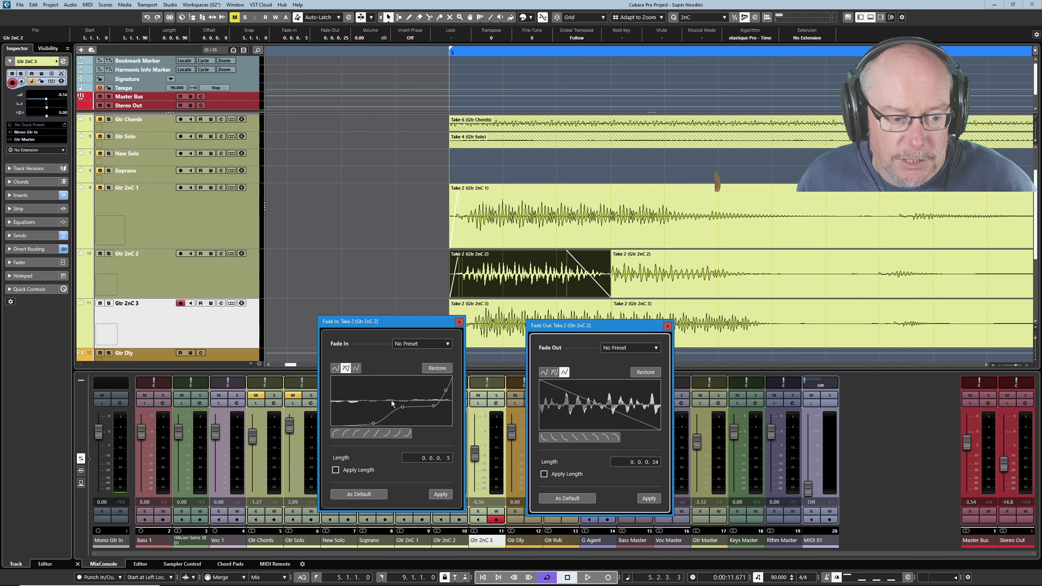
Reshape the fade-in further, switch it to linear segments and apply it.
{"action": "left_click", "coordinate": [335, 369]}
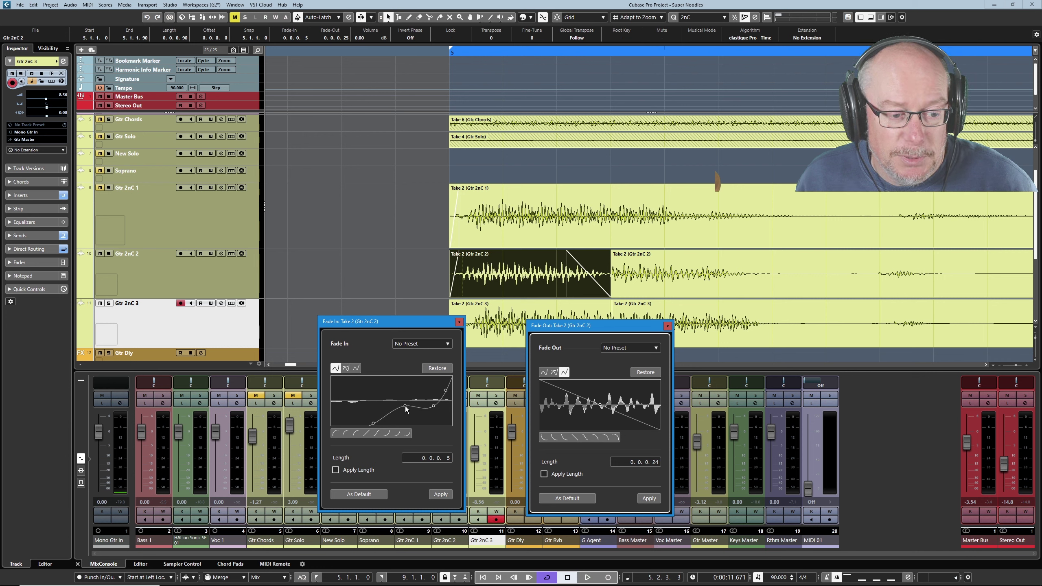
{"action": "left_click_drag", "start_coordinate": [405, 407], "coordinate": [368, 381]}
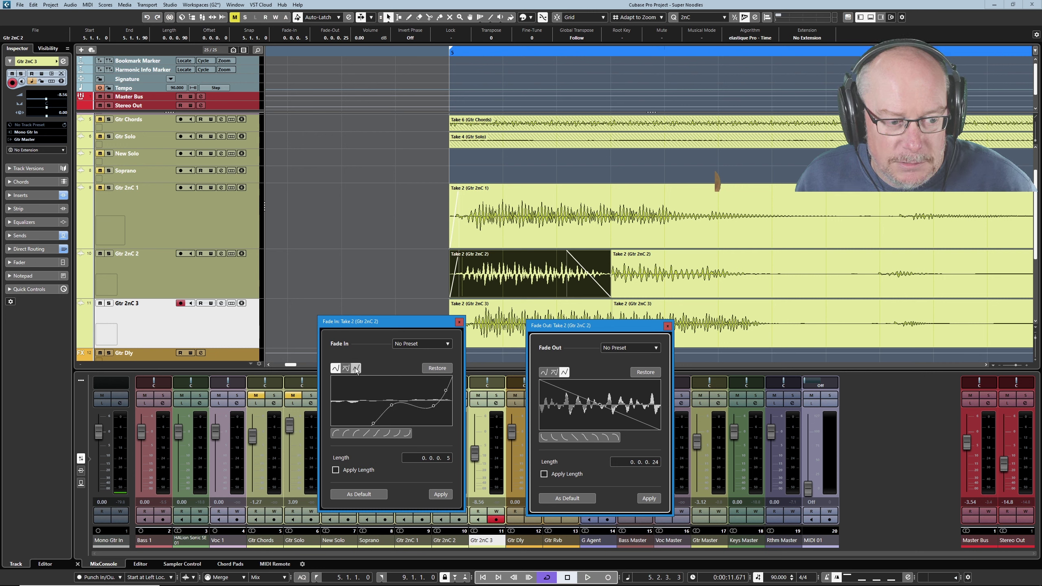
{"action": "left_click", "coordinate": [356, 370]}
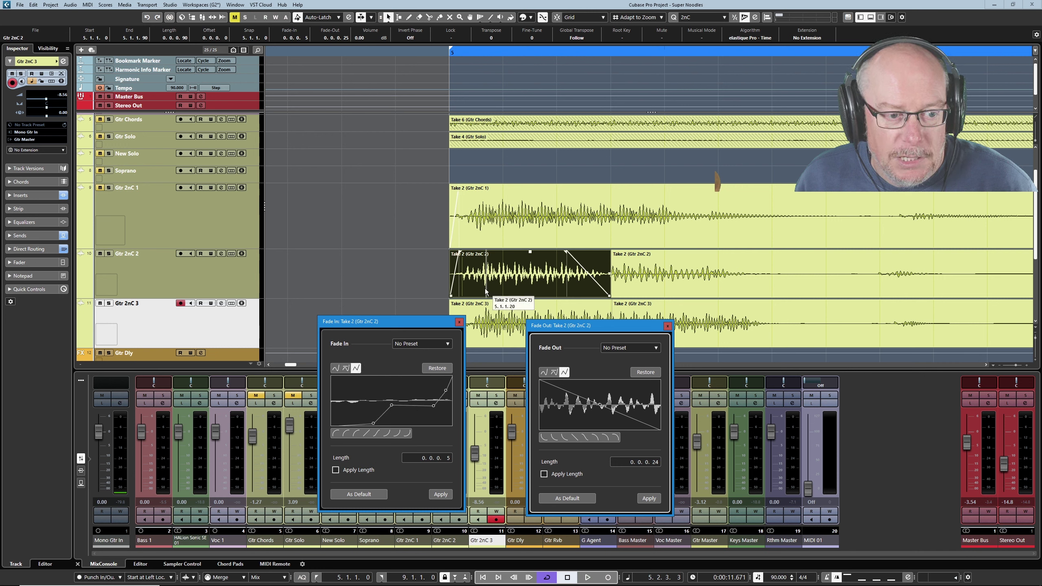
{"action": "left_click", "coordinate": [440, 494]}
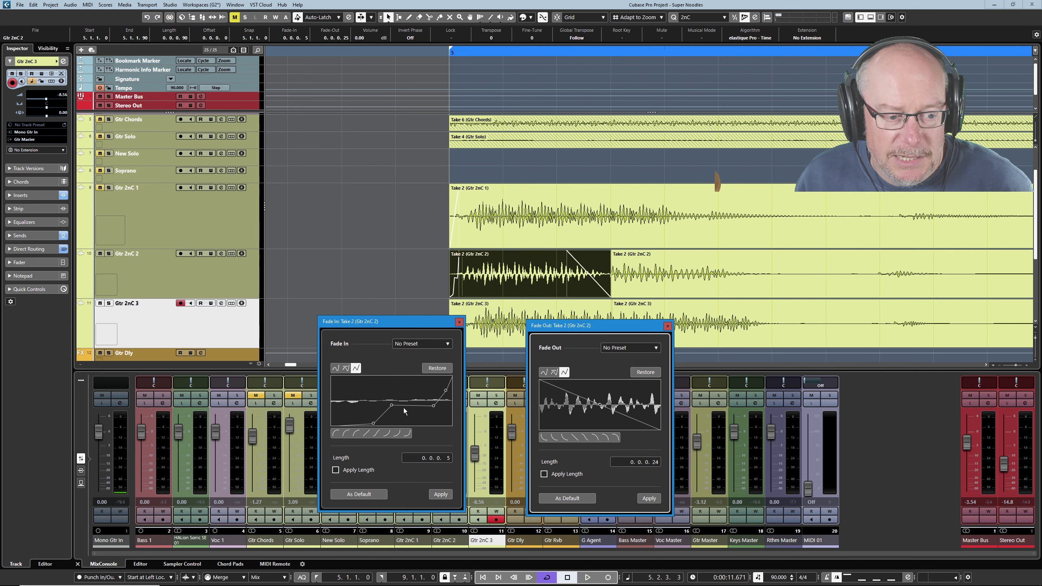
Restore the Gtr 2nC 2 fade-in to a linear ramp and apply it.
{"action": "scroll", "coordinate": [469, 283], "scroll_direction": "up", "scroll_amount": 1}
{"action": "scroll", "coordinate": [468, 283], "scroll_direction": "up", "scroll_amount": 4}
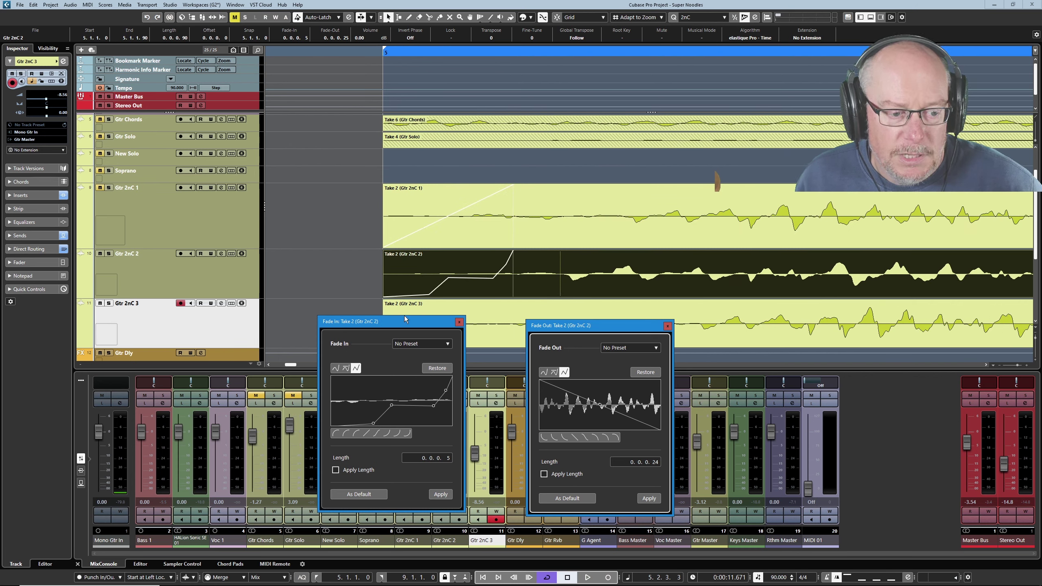
{"action": "left_click", "coordinate": [435, 368]}
{"action": "left_click", "coordinate": [440, 494]}
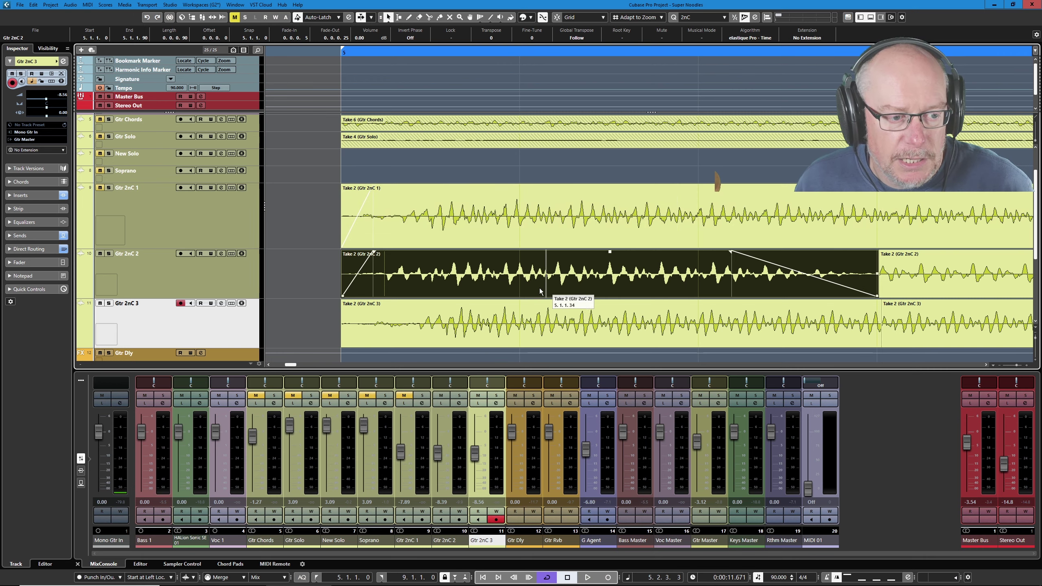
Select the Gtr 2nC 2 track and mute the Gtr 2nC 3 track.
{"action": "scroll", "coordinate": [467, 246], "scroll_direction": "down", "scroll_amount": 5}
{"action": "scroll", "coordinate": [464, 245], "scroll_direction": "down", "scroll_amount": 8}
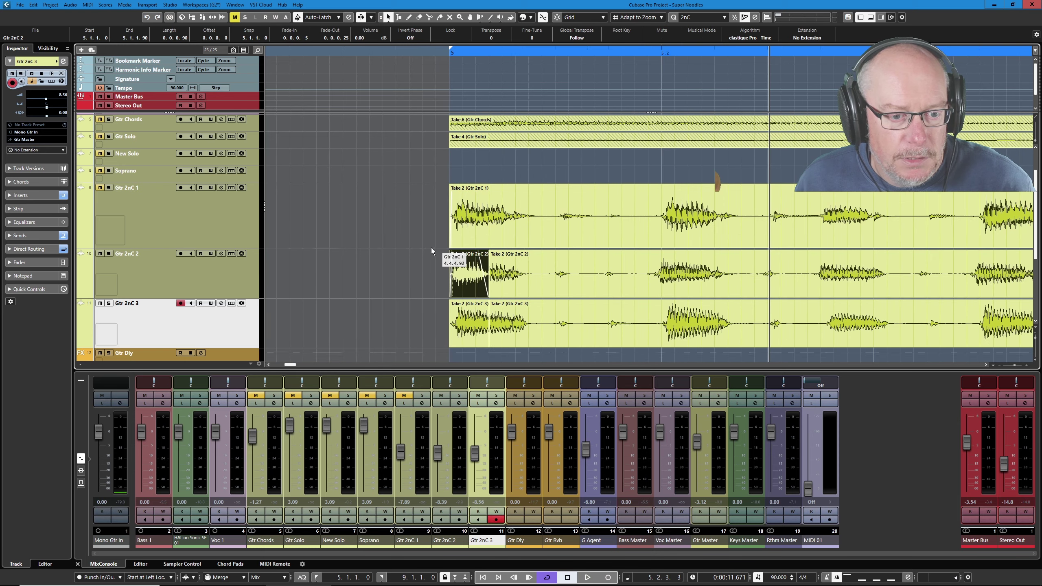
{"action": "scroll", "coordinate": [775, 241], "scroll_direction": "up", "scroll_amount": 2}
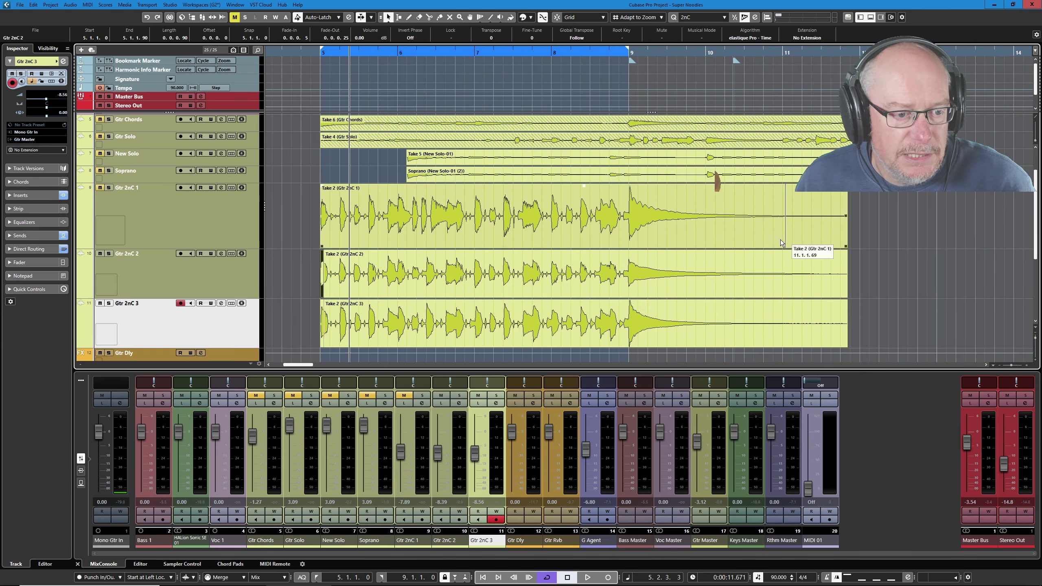
{"action": "scroll", "coordinate": [736, 257], "scroll_direction": "down", "scroll_amount": 1}
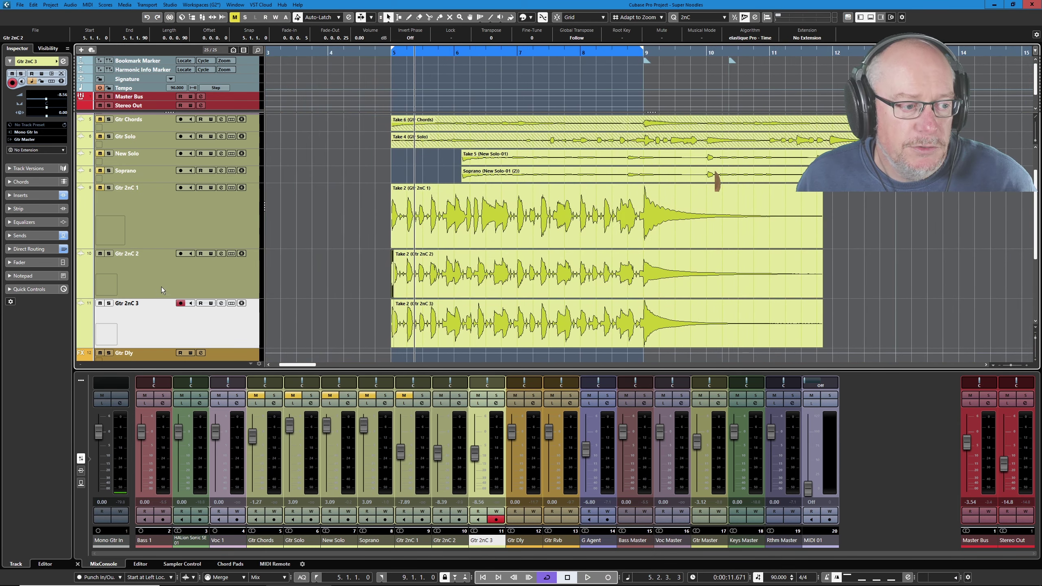
{"action": "left_click", "coordinate": [147, 271]}
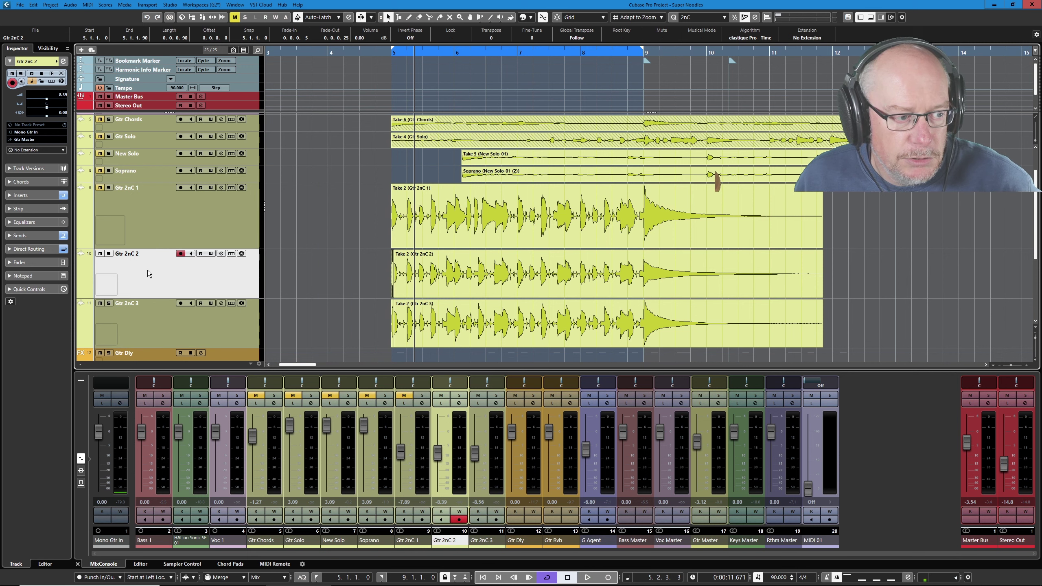
{"action": "left_click", "coordinate": [98, 303]}
Remove the empty MIDI 01 track from the project.
{"action": "scroll", "coordinate": [186, 273], "scroll_direction": "down", "scroll_amount": 4}
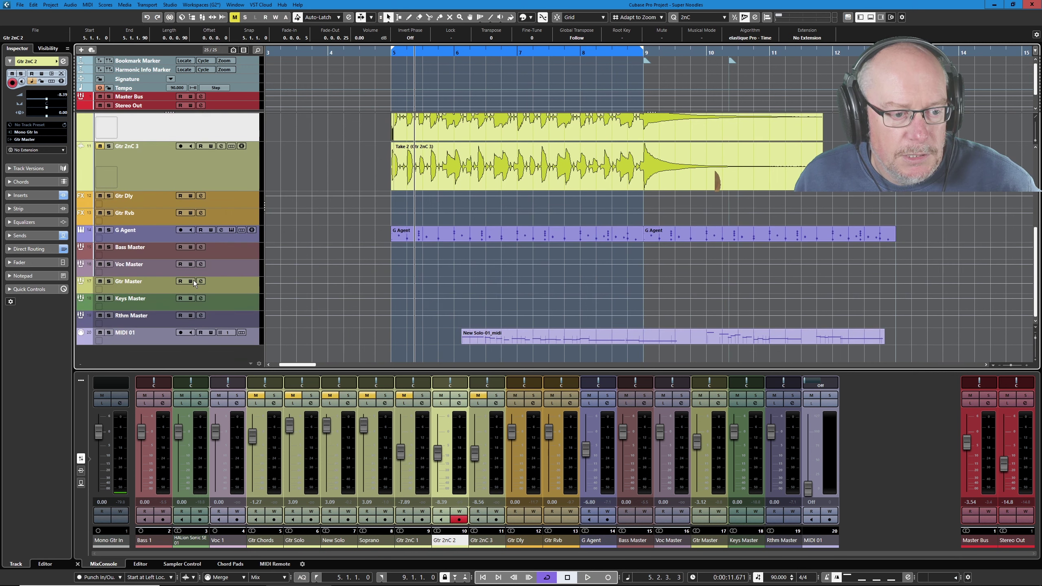
{"action": "right_click", "coordinate": [150, 334]}
{"action": "left_click", "coordinate": [176, 367]}
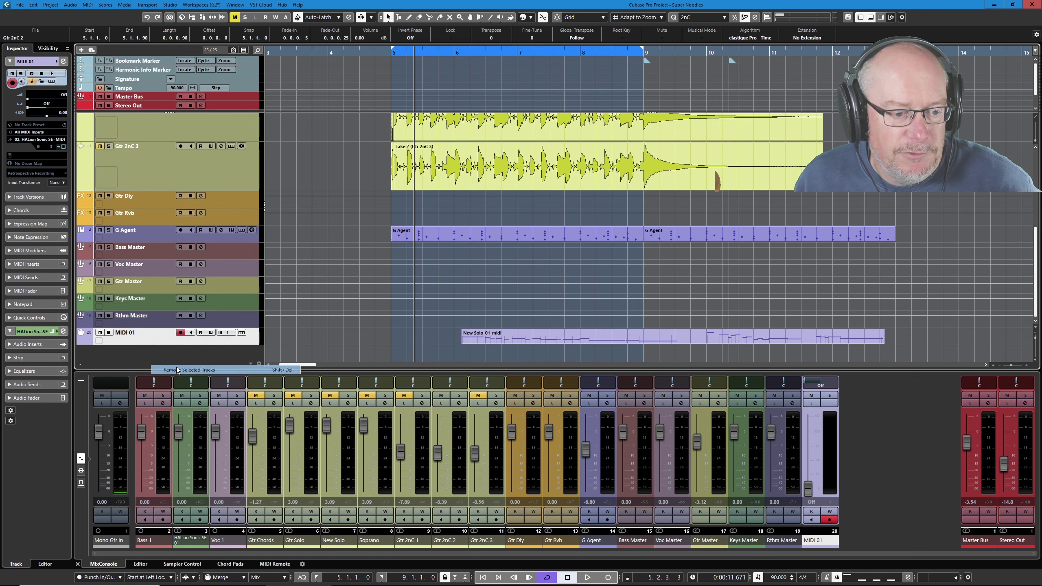
Shorten the fade-out on the small opening Gtr 2nC 2 event.
{"action": "scroll", "coordinate": [160, 269], "scroll_direction": "up", "scroll_amount": 6}
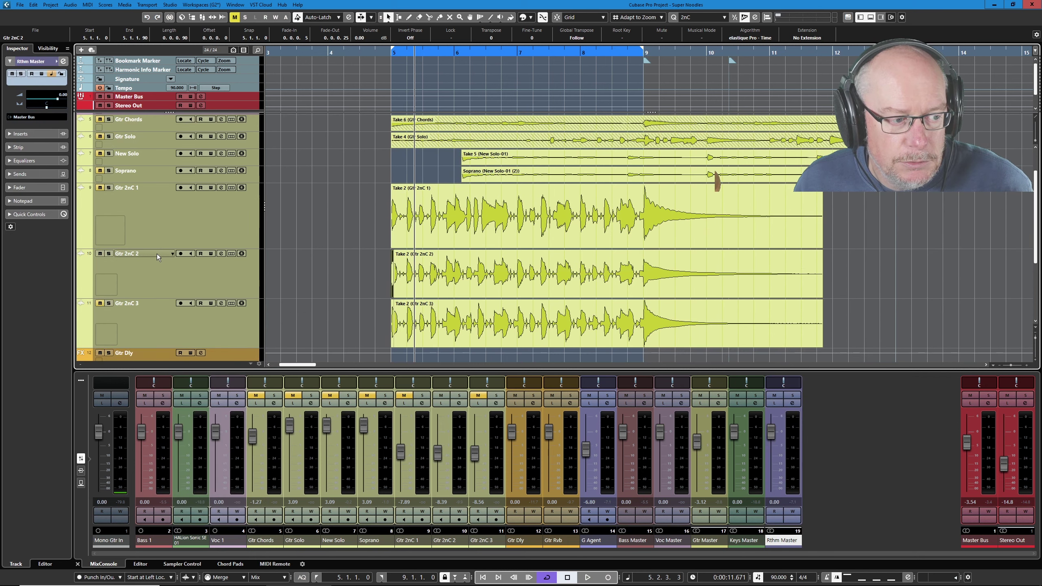
{"action": "scroll", "coordinate": [312, 274], "scroll_direction": "up", "scroll_amount": 10}
{"action": "left_click_drag", "start_coordinate": [386, 251], "coordinate": [339, 276]}
Glue the short opening Gtr 2nC 2 event onto the event that follows it.
{"action": "key", "text": "4"}
{"action": "left_click", "coordinate": [385, 276]}
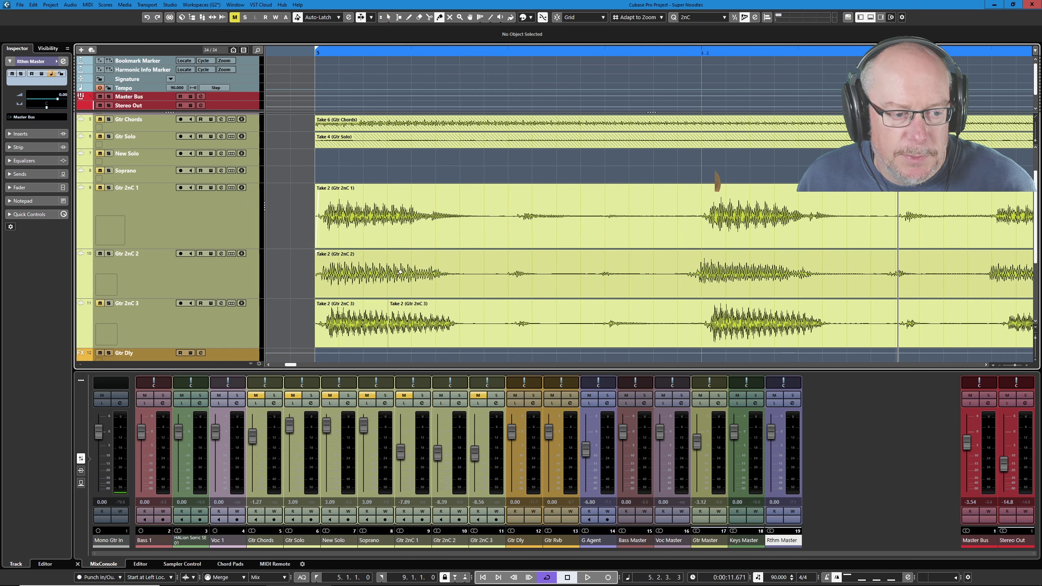
{"action": "scroll", "coordinate": [411, 270], "scroll_direction": "down", "scroll_amount": 8}
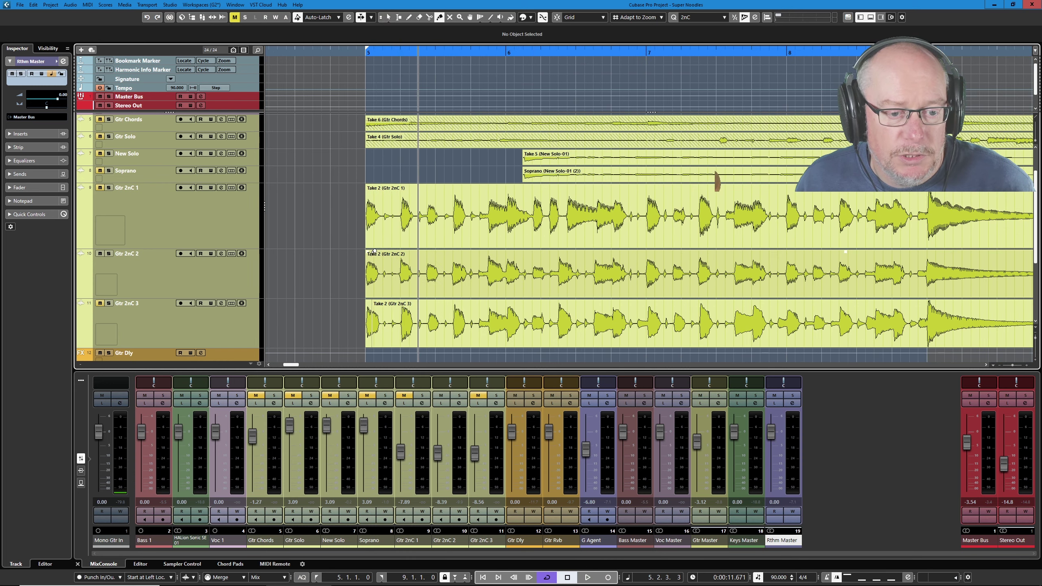
{"action": "scroll", "coordinate": [373, 250], "scroll_direction": "down", "scroll_amount": 3}
With the Split tool, cut Gtr 2nC 2 at bars 6, 7, 8 and 9.
{"action": "right_click", "coordinate": [423, 276]}
{"action": "left_click", "coordinate": [450, 275]}
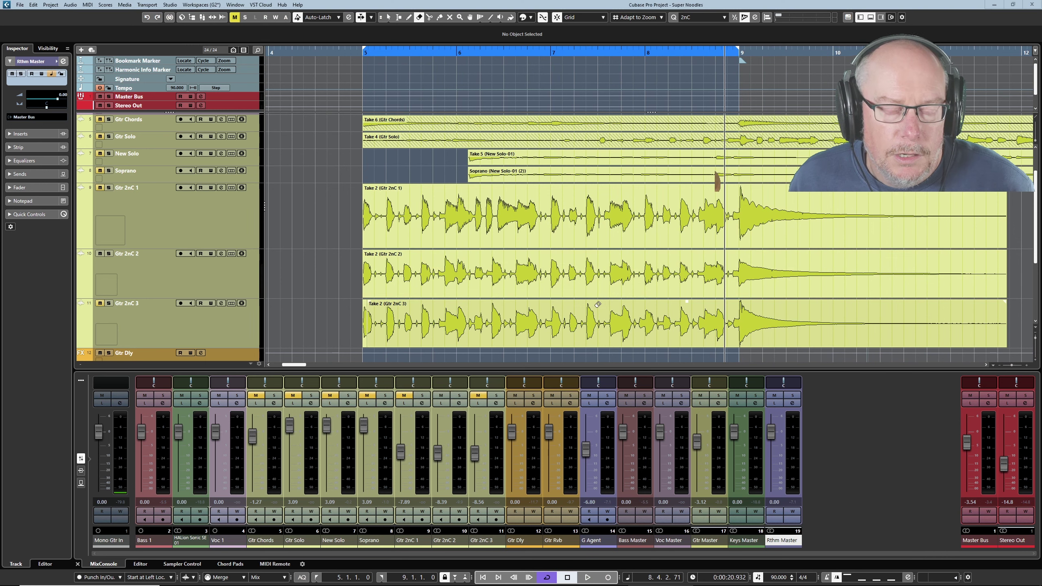
{"action": "right_click", "coordinate": [458, 262]}
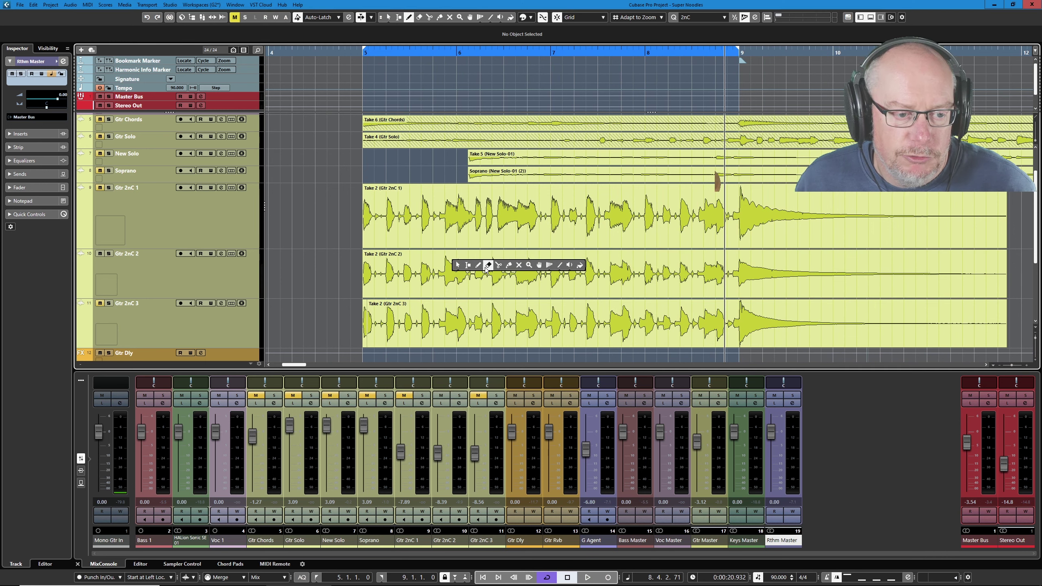
{"action": "left_click", "coordinate": [493, 267]}
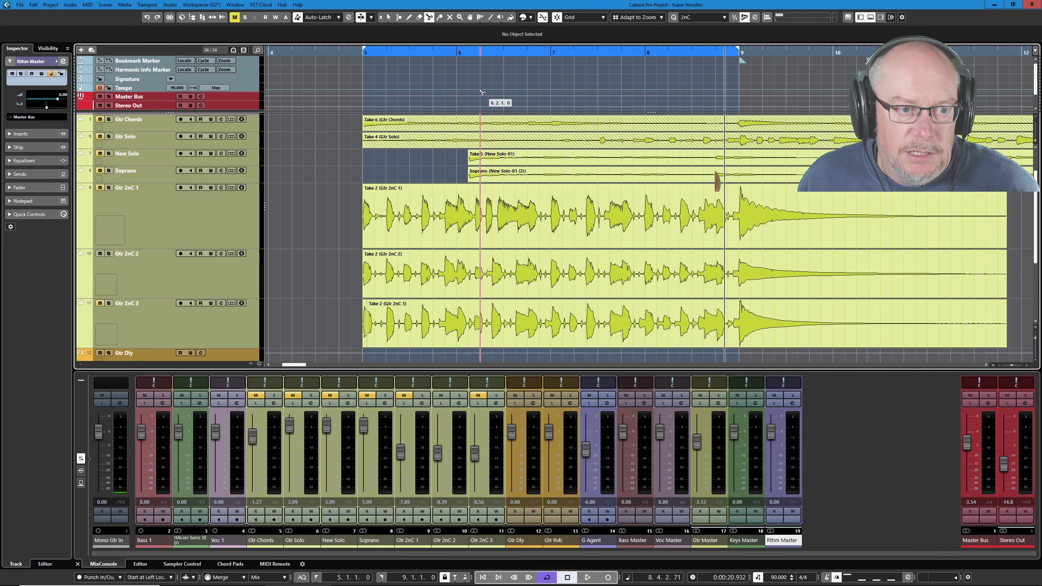
{"action": "left_click", "coordinate": [459, 277]}
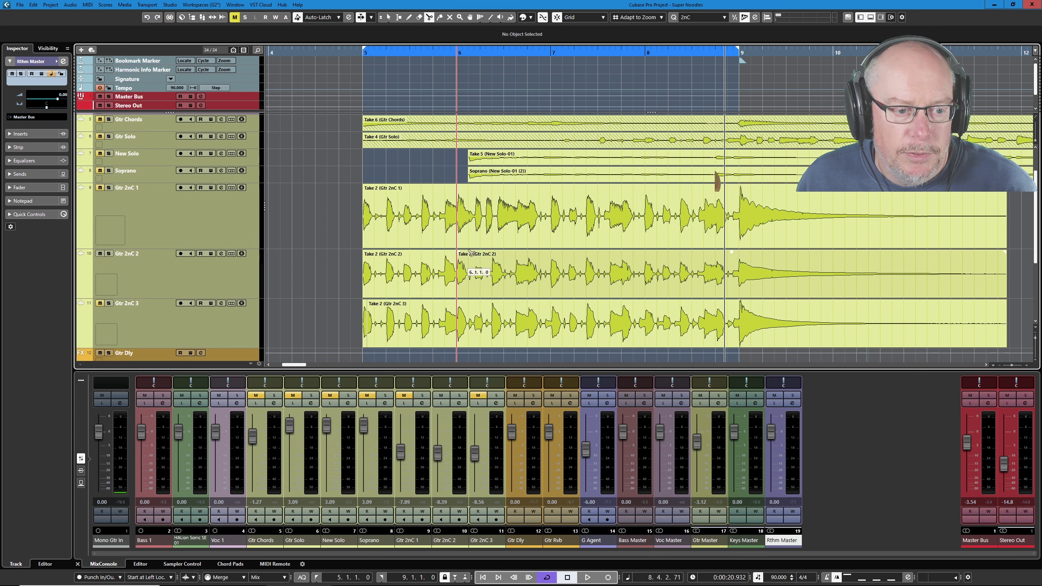
{"action": "left_click", "coordinate": [560, 276]}
{"action": "left_click", "coordinate": [646, 276]}
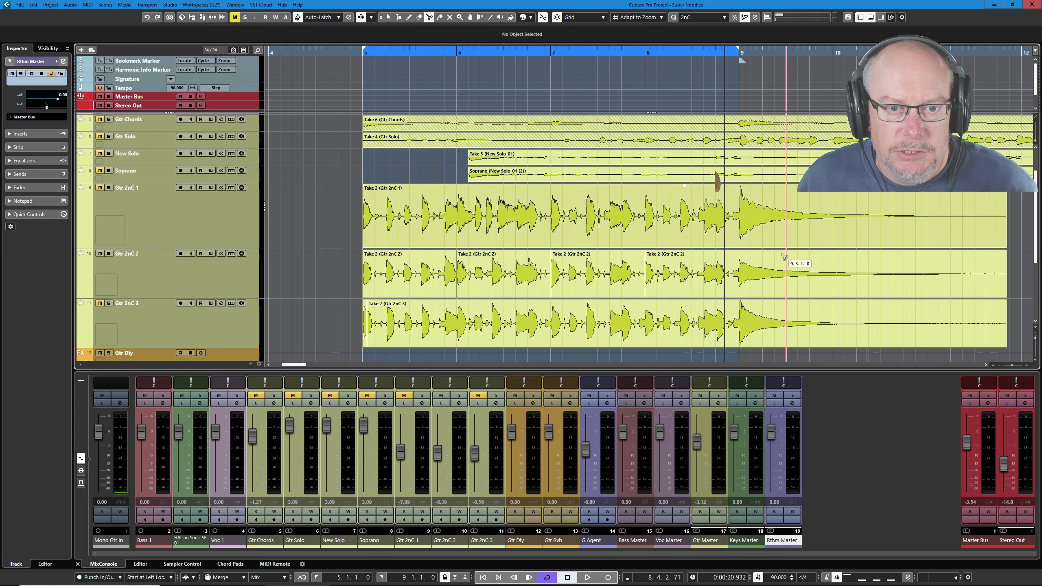
{"action": "left_click", "coordinate": [739, 275]}
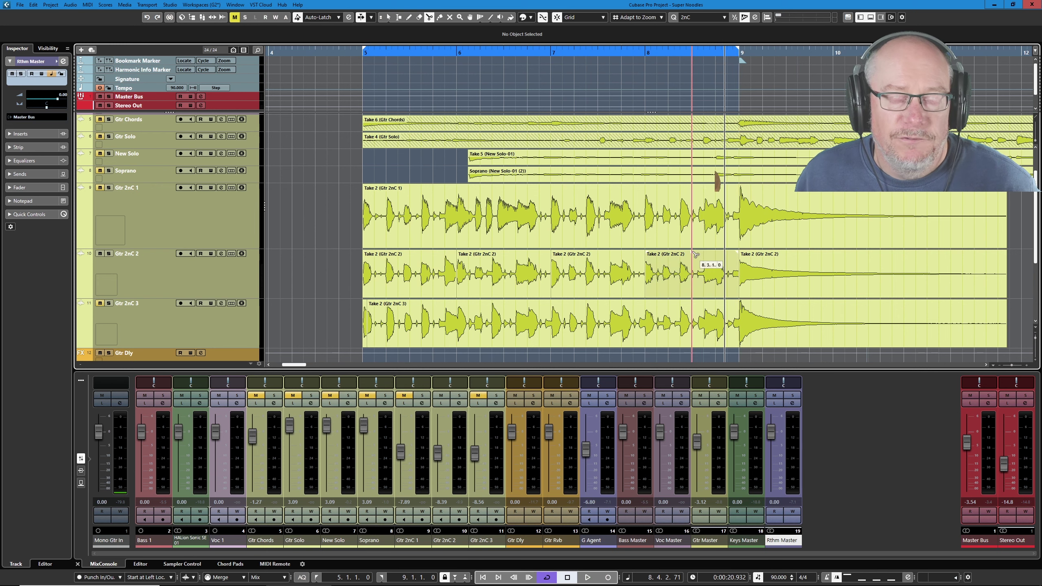
Return to Object Selection and select the Gtr 2nC 2 event starting at bar 6.
{"action": "right_click", "coordinate": [497, 276]}
{"action": "left_click", "coordinate": [497, 276]}
{"action": "left_click", "coordinate": [513, 277]}
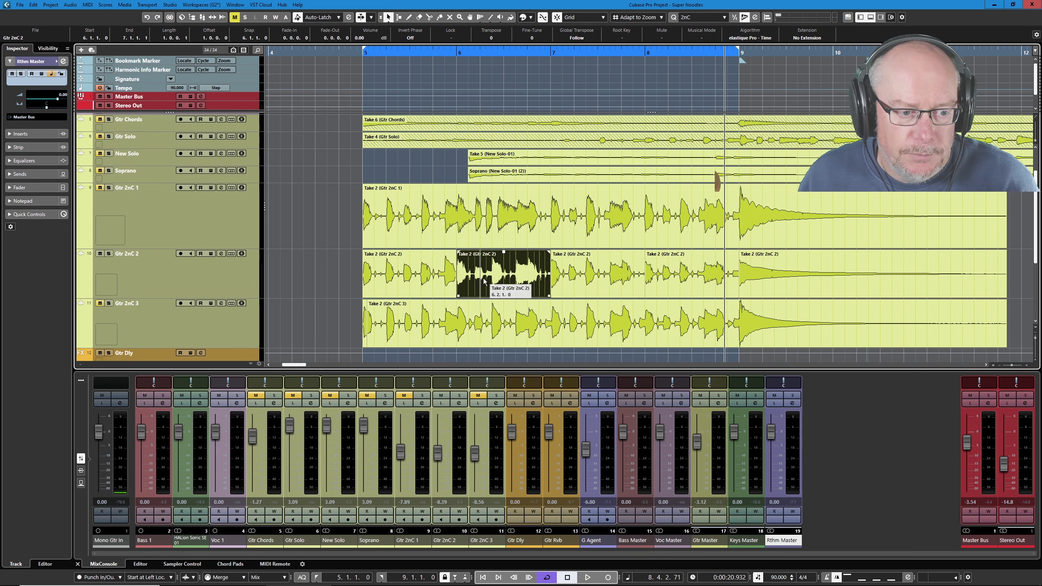
Set the cycle range from 5.4.1.0 to 6.2.1.2 around the bar-6 cut.
{"action": "scroll", "coordinate": [460, 287], "scroll_direction": "up", "scroll_amount": 5}
{"action": "scroll", "coordinate": [460, 288], "scroll_direction": "up", "scroll_amount": 8}
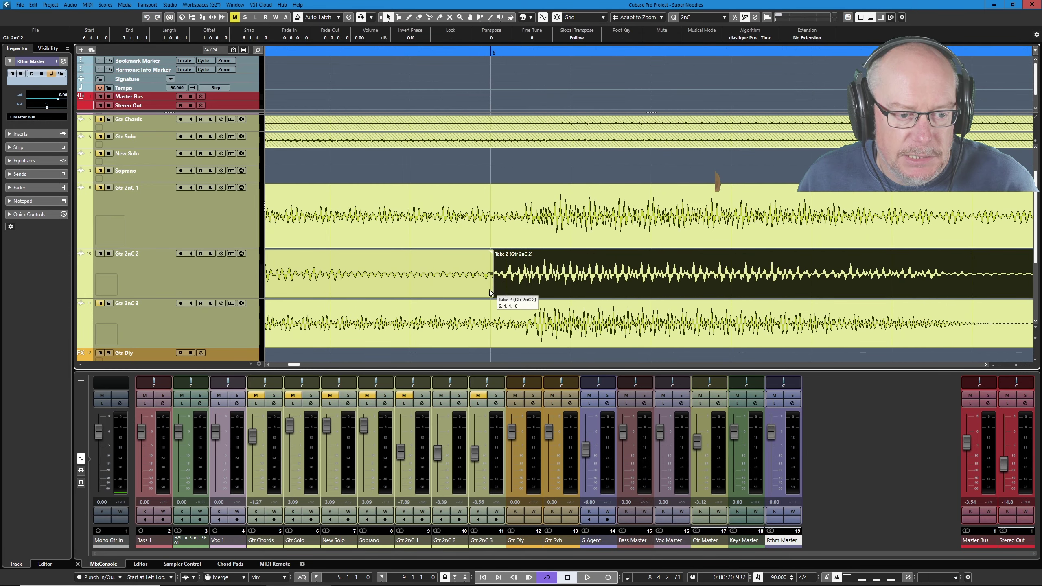
{"action": "scroll", "coordinate": [492, 280], "scroll_direction": "up", "scroll_amount": 4}
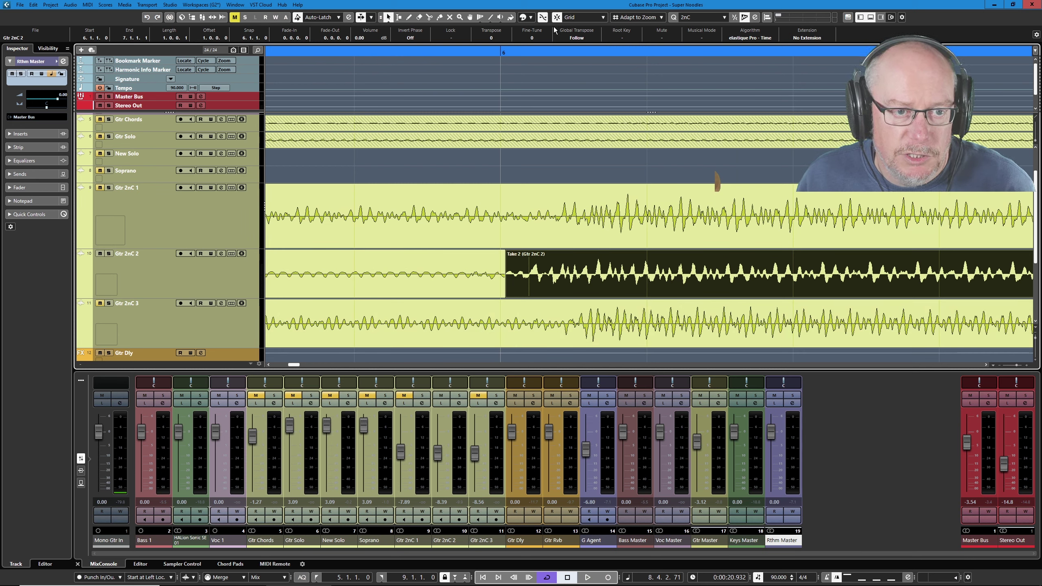
{"action": "key", "text": "2"}
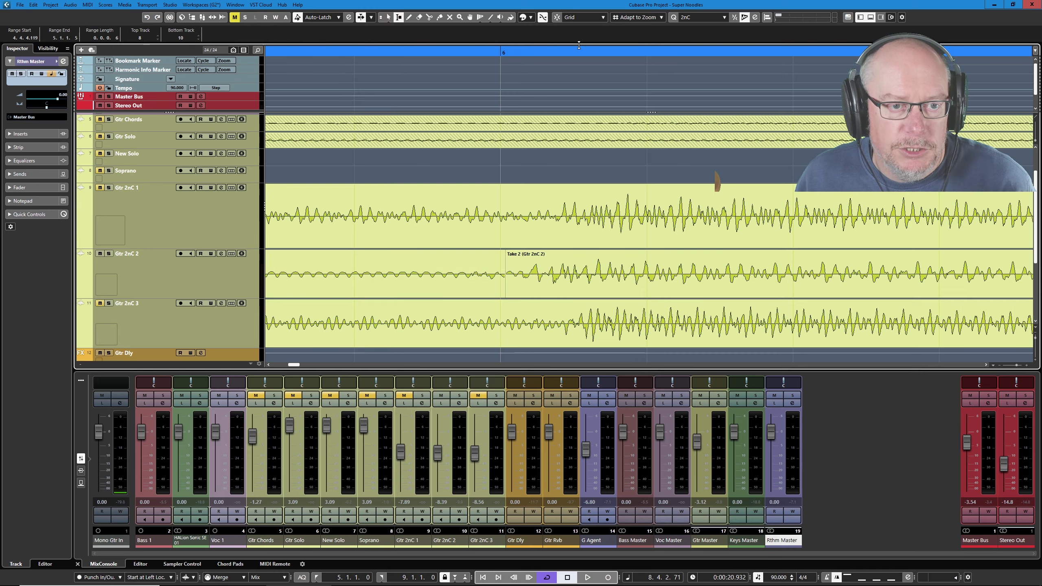
{"action": "scroll", "coordinate": [484, 260], "scroll_direction": "up", "scroll_amount": 5}
{"action": "scroll", "coordinate": [493, 263], "scroll_direction": "up", "scroll_amount": 4}
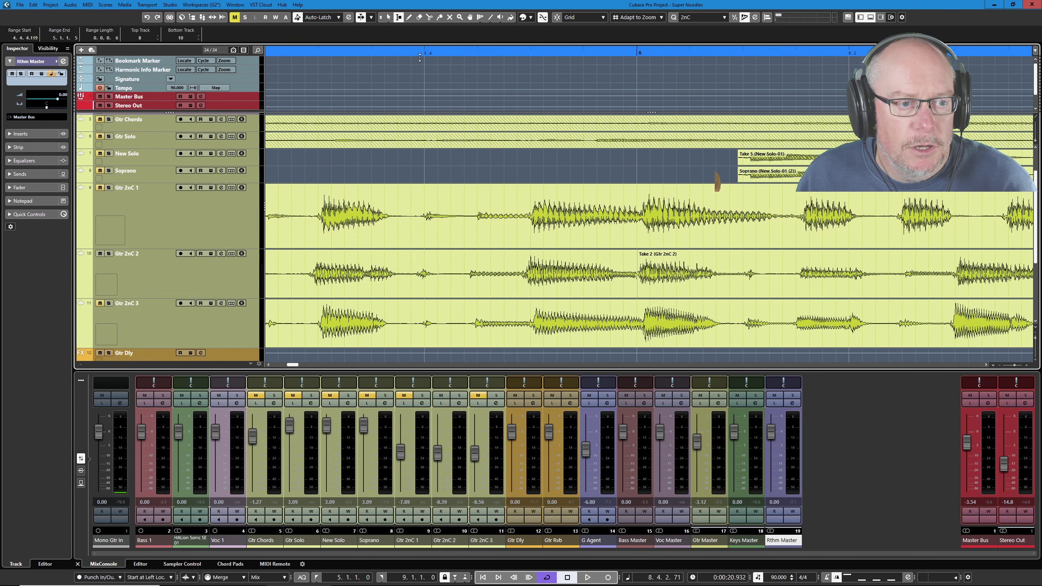
{"action": "left_click", "coordinate": [425, 51], "text": "ctrl"}
{"action": "left_click", "coordinate": [849, 51], "text": "alt"}
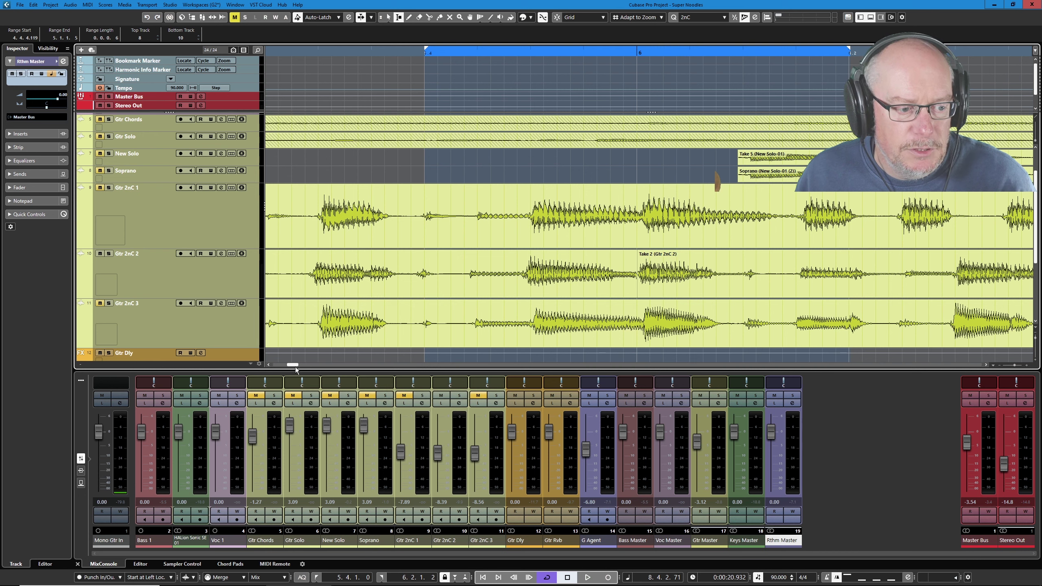
Return to the loop start and play back the section around bar 6.
{"action": "scroll", "coordinate": [540, 203], "scroll_direction": "down", "scroll_amount": 2}
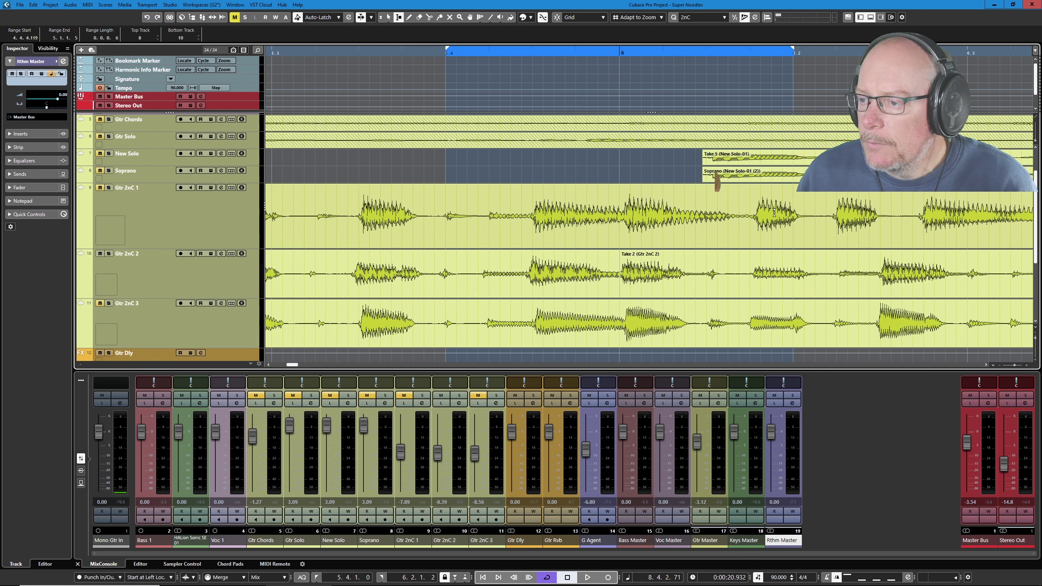
{"action": "scroll", "coordinate": [777, 216], "scroll_direction": "up", "scroll_amount": 1}
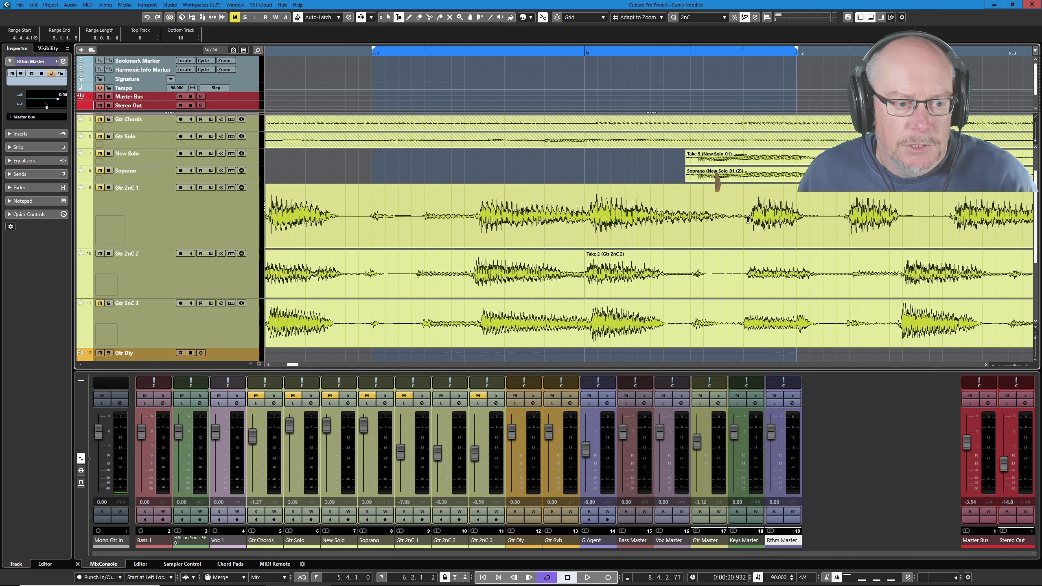
{"action": "key", "text": "KP_1"}
{"action": "key", "text": "space"}
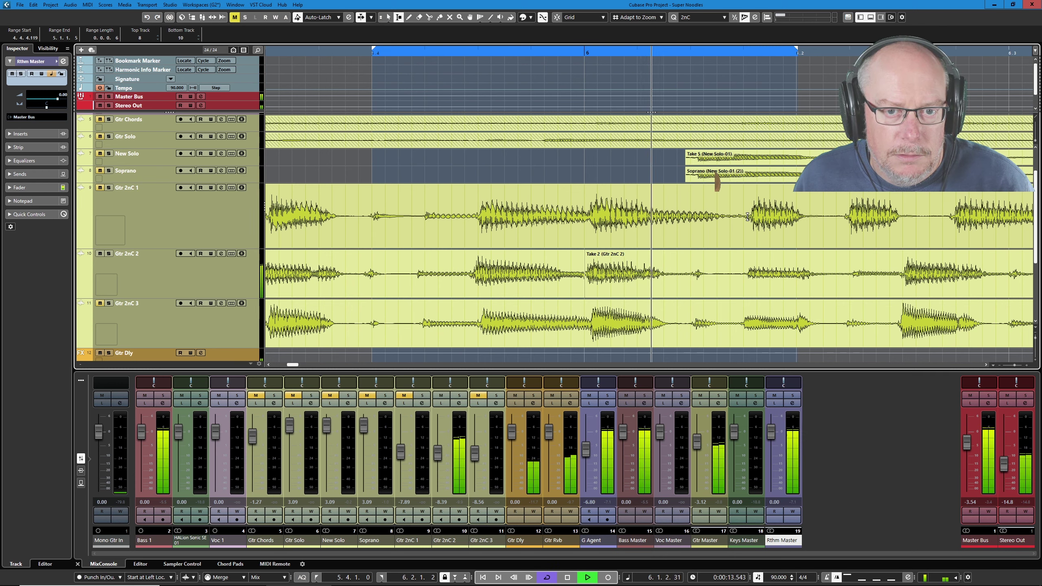
Mark 5.4.4.96–6.1.1.26 across the bar-6 cut on Gtr 2nC 2, crossfade it with X, then undo.
{"action": "key", "text": "space"}
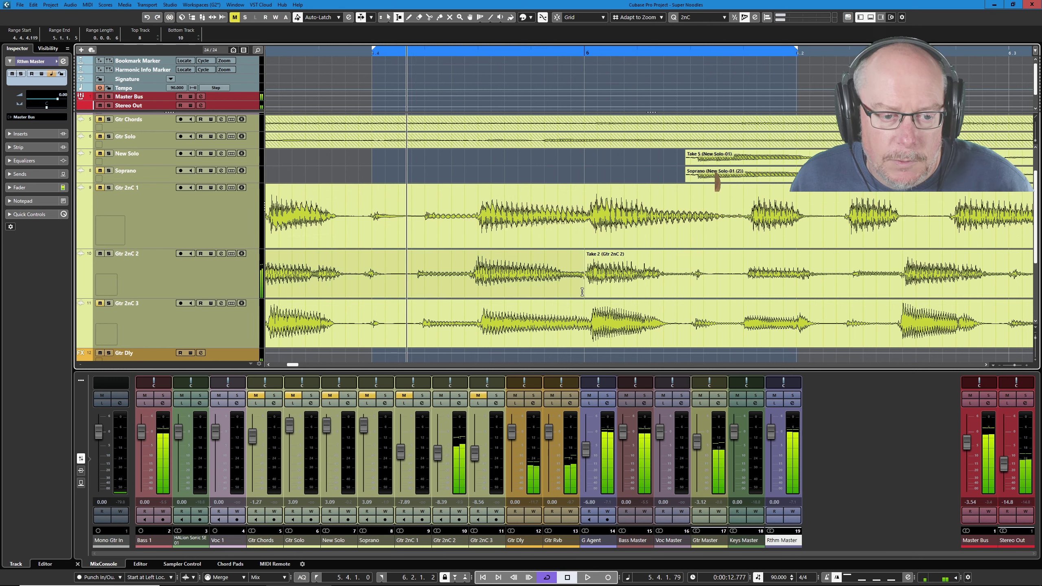
{"action": "scroll", "coordinate": [574, 283], "scroll_direction": "up", "scroll_amount": 3}
{"action": "scroll", "coordinate": [571, 283], "scroll_direction": "up", "scroll_amount": 4}
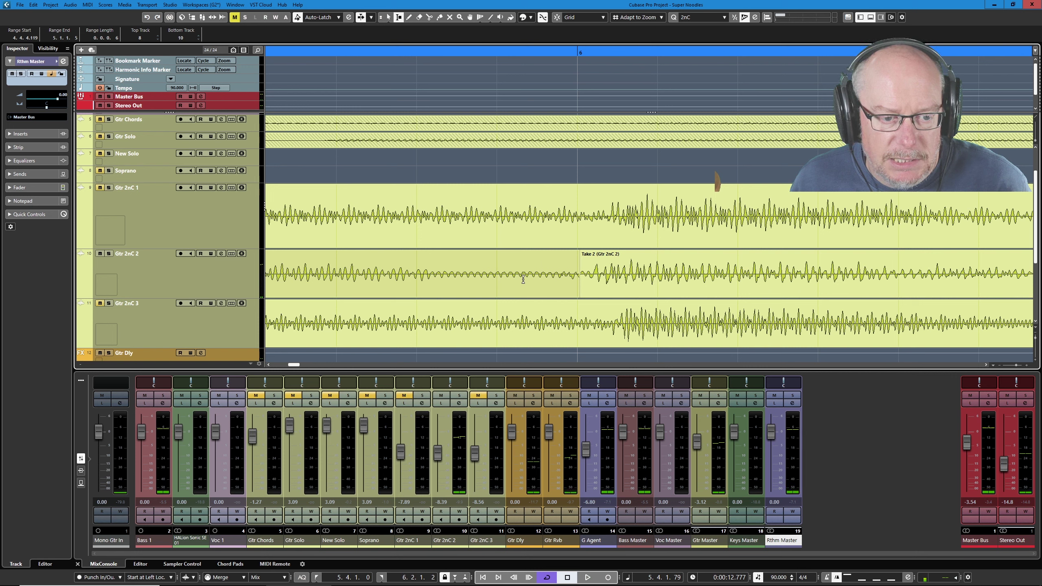
{"action": "left_click_drag", "start_coordinate": [515, 279], "coordinate": [647, 280]}
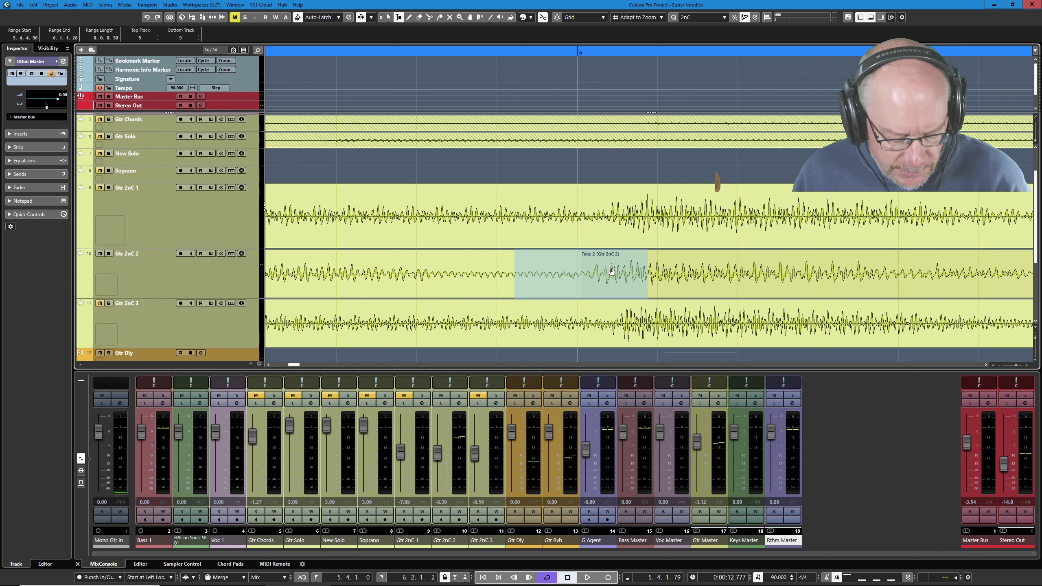
{"action": "key", "text": "x"}
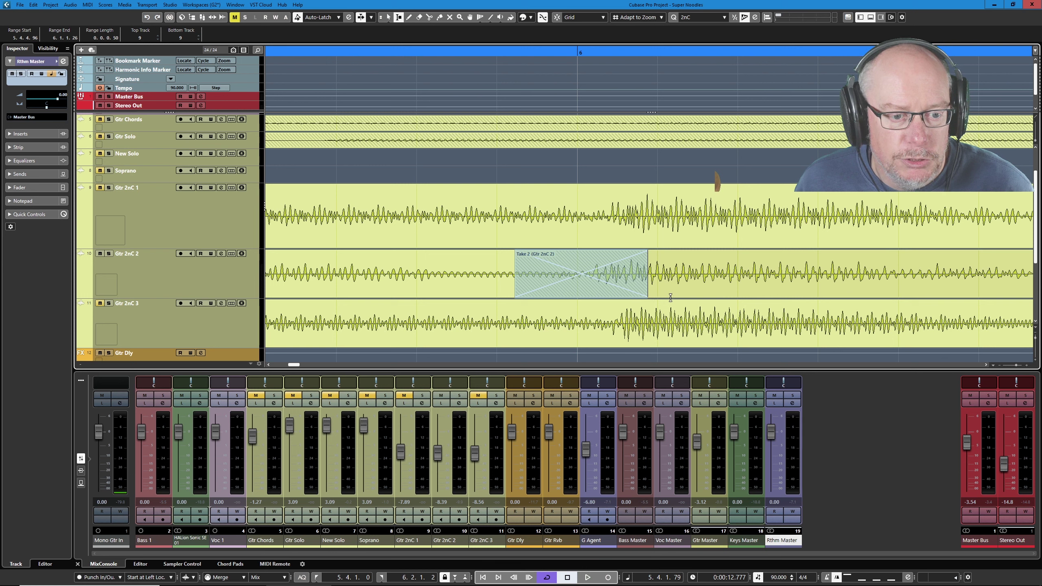
{"action": "key", "text": "ctrl+z"}
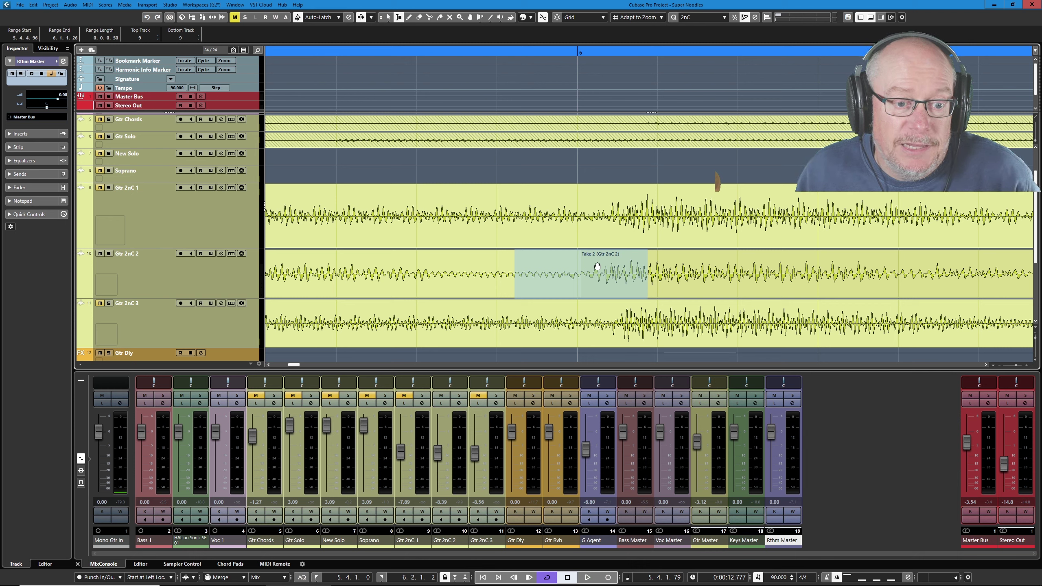
Erase the Gtr 2nC 2 event at bar 6 and snap a later Take 2 event into the gap.
{"action": "scroll", "coordinate": [597, 266], "scroll_direction": "down", "scroll_amount": 5}
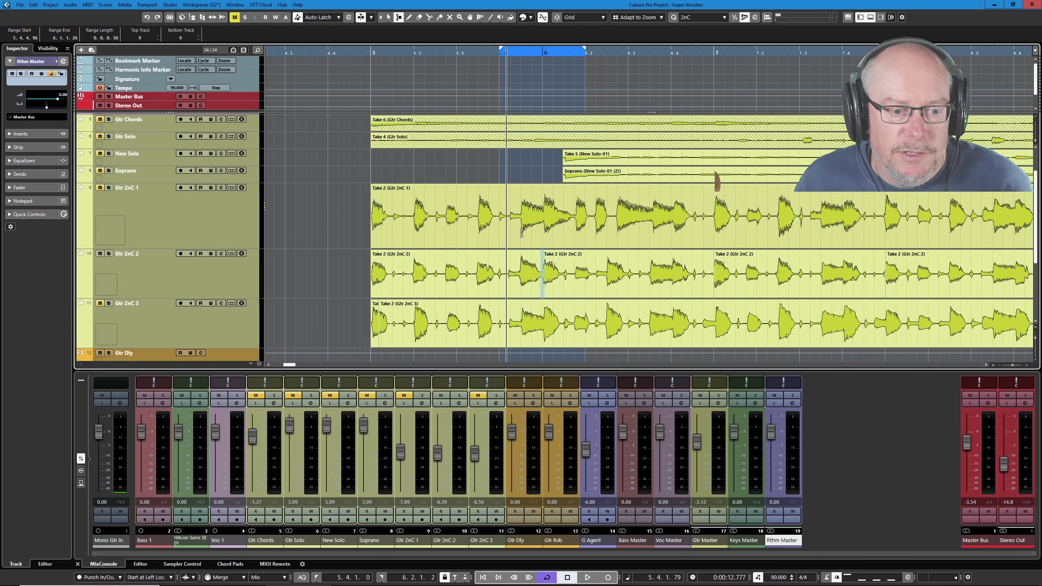
{"action": "right_click", "coordinate": [524, 246]}
{"action": "left_click", "coordinate": [553, 262]}
{"action": "left_click", "coordinate": [612, 264]}
{"action": "key", "text": "1"}
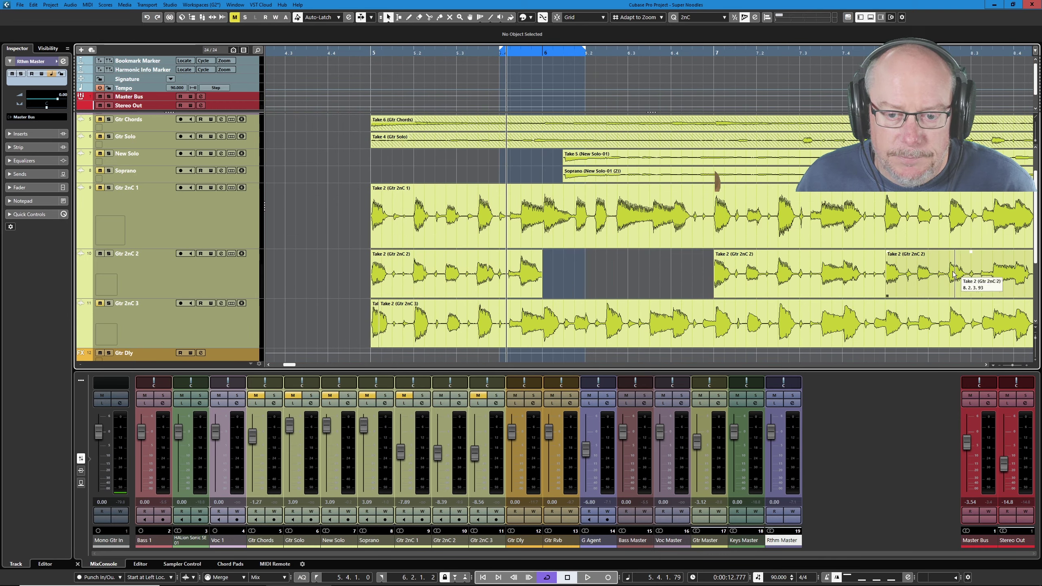
{"action": "left_click_drag", "start_coordinate": [923, 294], "coordinate": [586, 290]}
{"action": "left_click", "coordinate": [557, 17]}
Enable Snap to Zero Crossing and trim Take 2's start to 6.1.1.3.
{"action": "scroll", "coordinate": [529, 280], "scroll_direction": "up", "scroll_amount": 2}
{"action": "scroll", "coordinate": [541, 281], "scroll_direction": "up", "scroll_amount": 3}
{"action": "scroll", "coordinate": [562, 281], "scroll_direction": "up", "scroll_amount": 2}
{"action": "scroll", "coordinate": [562, 283], "scroll_direction": "up", "scroll_amount": 1}
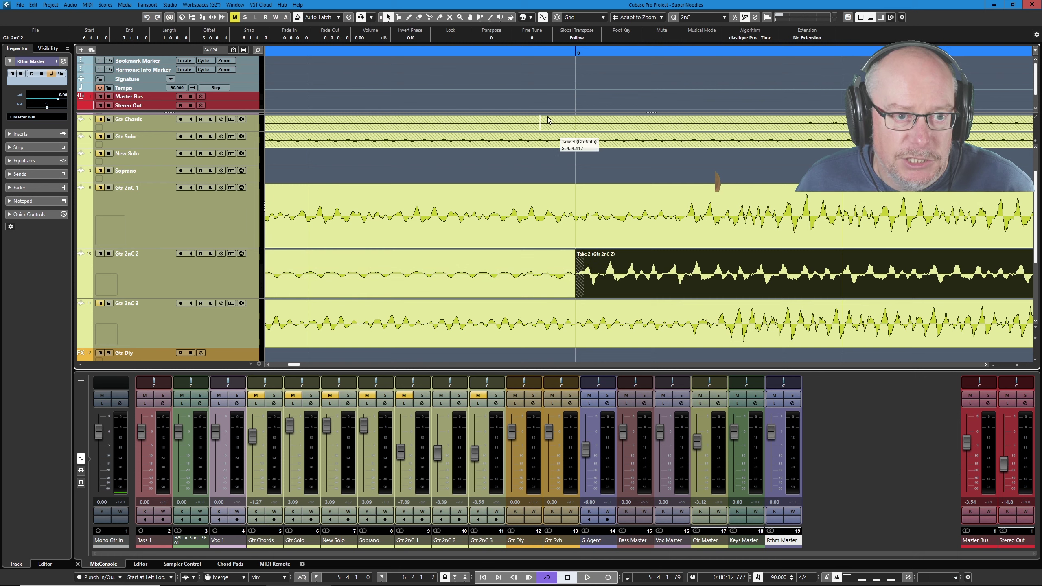
{"action": "left_click", "coordinate": [542, 18]}
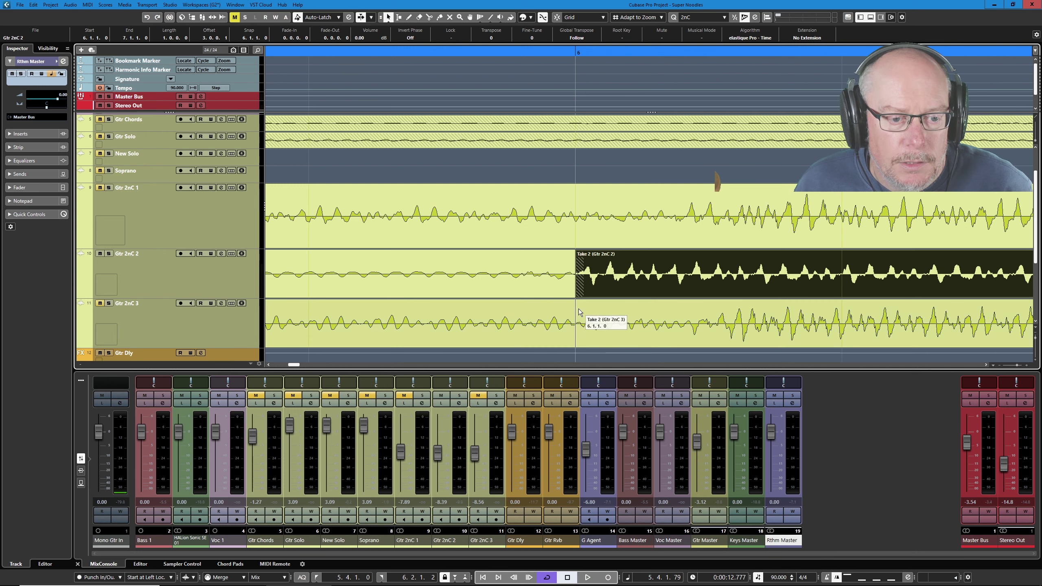
{"action": "left_click_drag", "start_coordinate": [577, 295], "coordinate": [594, 286]}
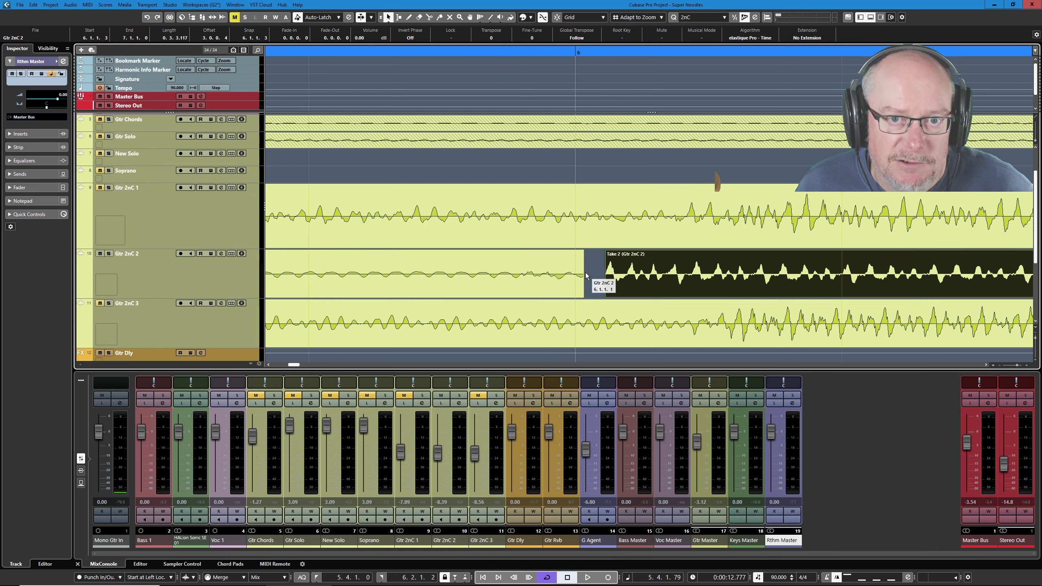
Mark a short time range around Take 2's start with the Range tool.
{"action": "scroll", "coordinate": [600, 302], "scroll_direction": "down", "scroll_amount": 3}
{"action": "key", "text": "2"}
{"action": "left_click_drag", "start_coordinate": [586, 283], "coordinate": [554, 282]}
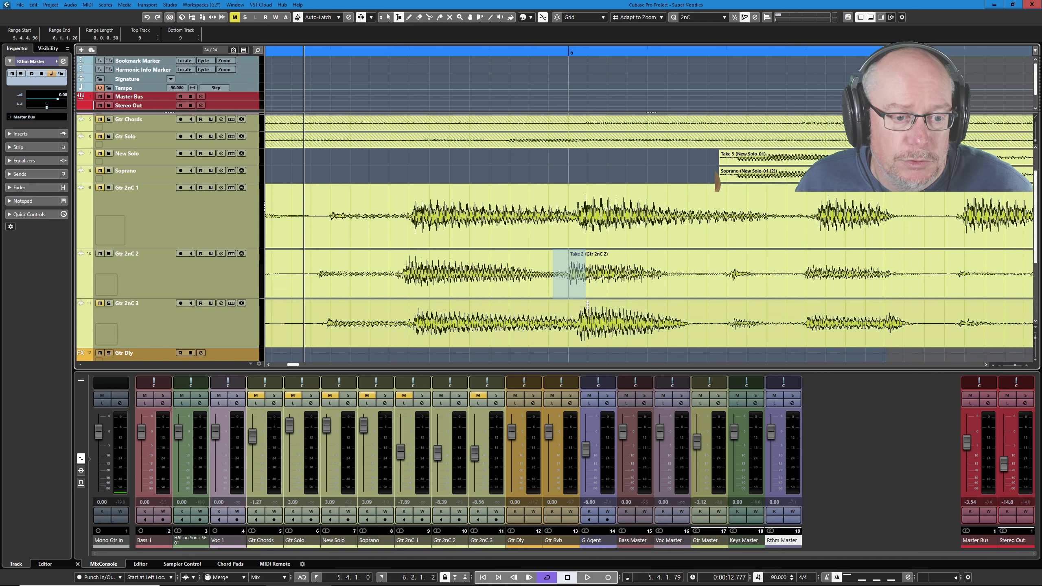
Scroll up to view the bar-6 join on Gtr 2nC 2 where the crossfade goes.
{"action": "scroll", "coordinate": [591, 283], "scroll_direction": "up", "scroll_amount": 4}
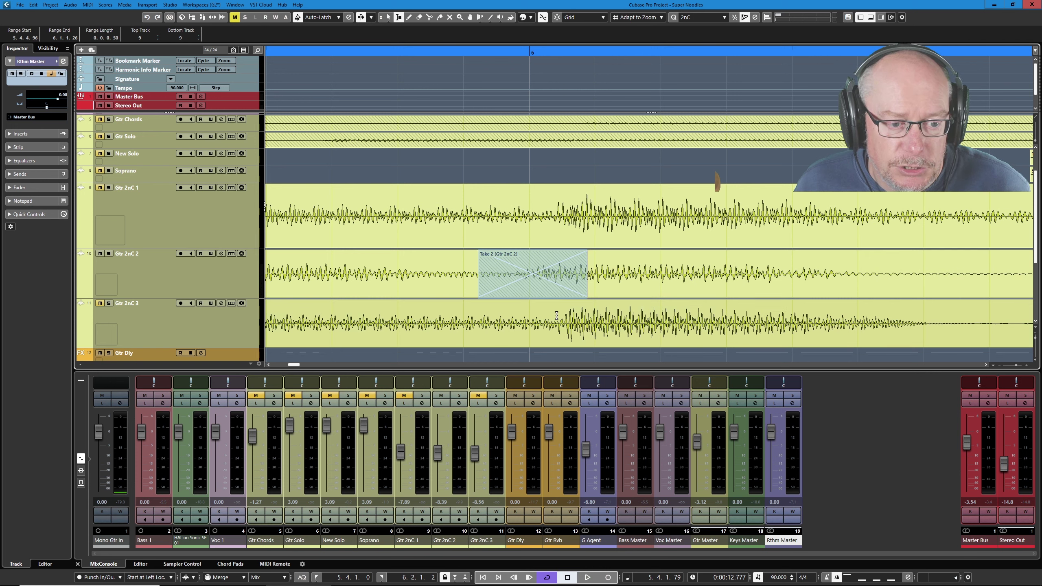
Drag Take 2's crossfade edges toward 6.1.1.28 and move its start earlier to 5.4.4.102.
{"action": "key", "text": "1"}
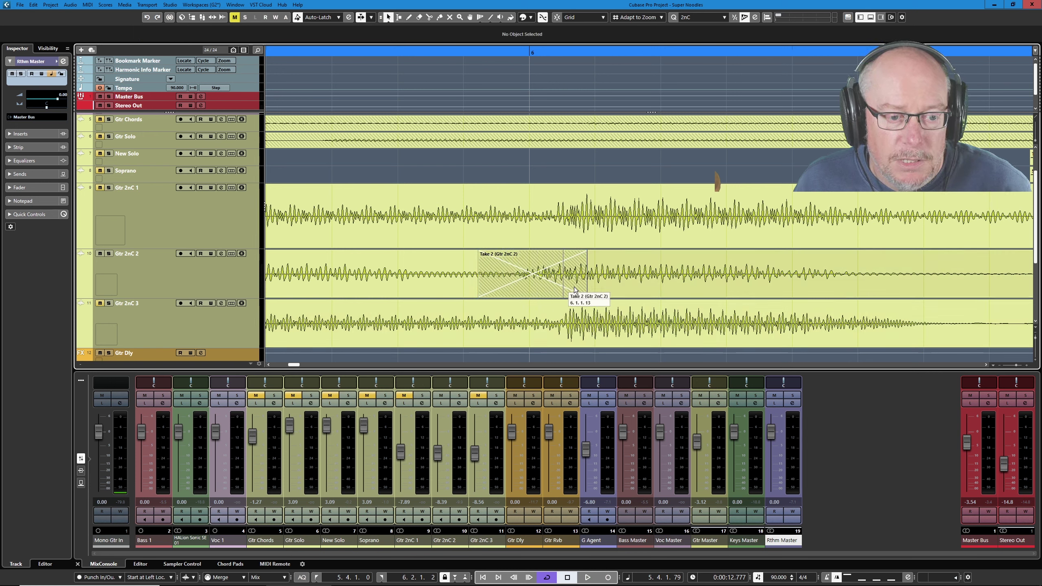
{"action": "left_click_drag", "start_coordinate": [586, 291], "coordinate": [579, 290]}
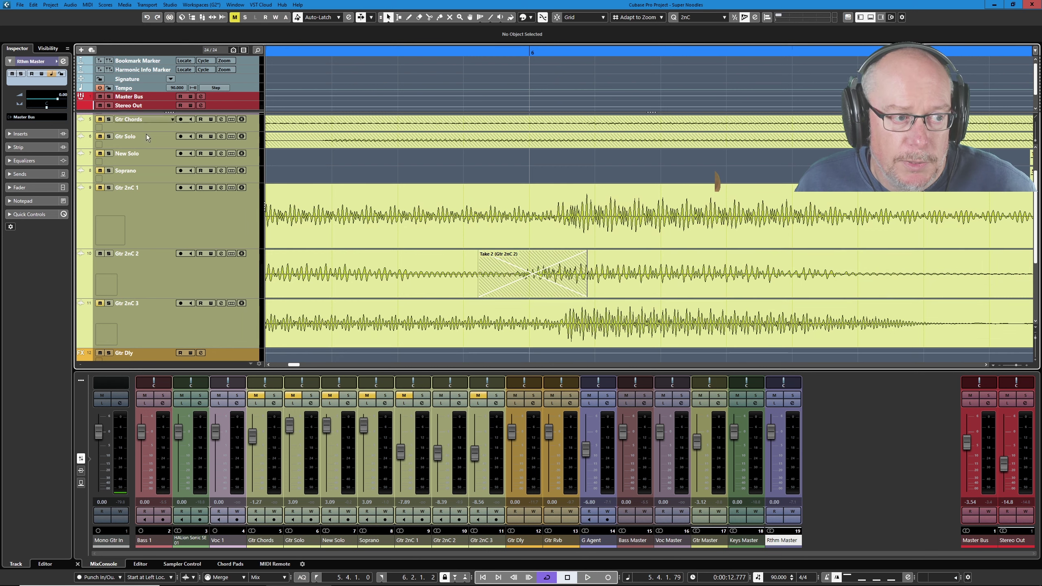
{"action": "left_click_drag", "start_coordinate": [554, 286], "coordinate": [587, 281]}
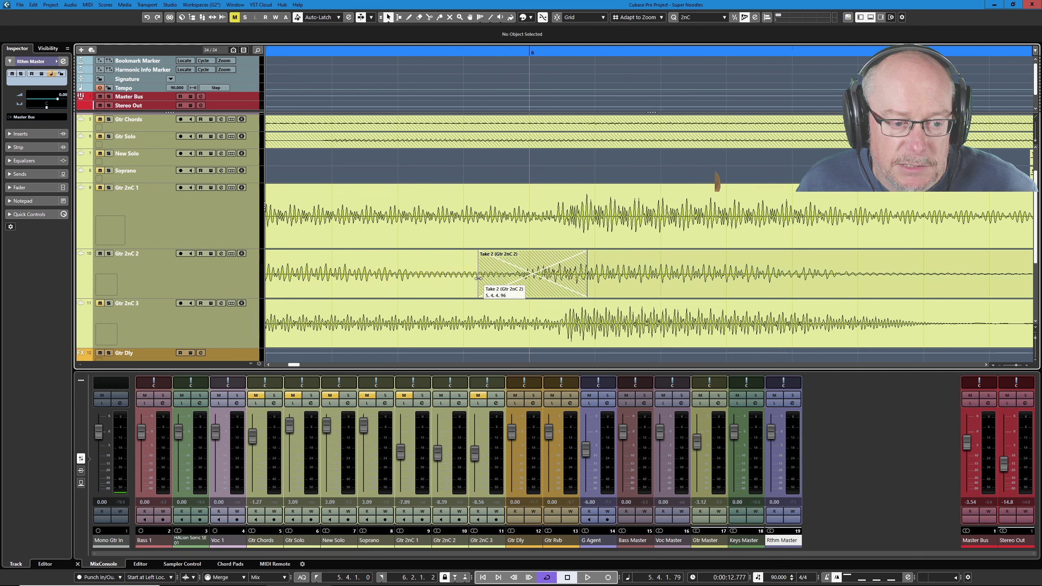
{"action": "mouse_move", "coordinate": [479, 278]}
{"action": "left_mouse_down"}
{"action": "mouse_move", "coordinate": [388, 278]}
{"action": "mouse_move", "coordinate": [490, 279]}
{"action": "mouse_move", "coordinate": [403, 278]}
{"action": "mouse_move", "coordinate": [468, 278]}
{"action": "left_mouse_up"}
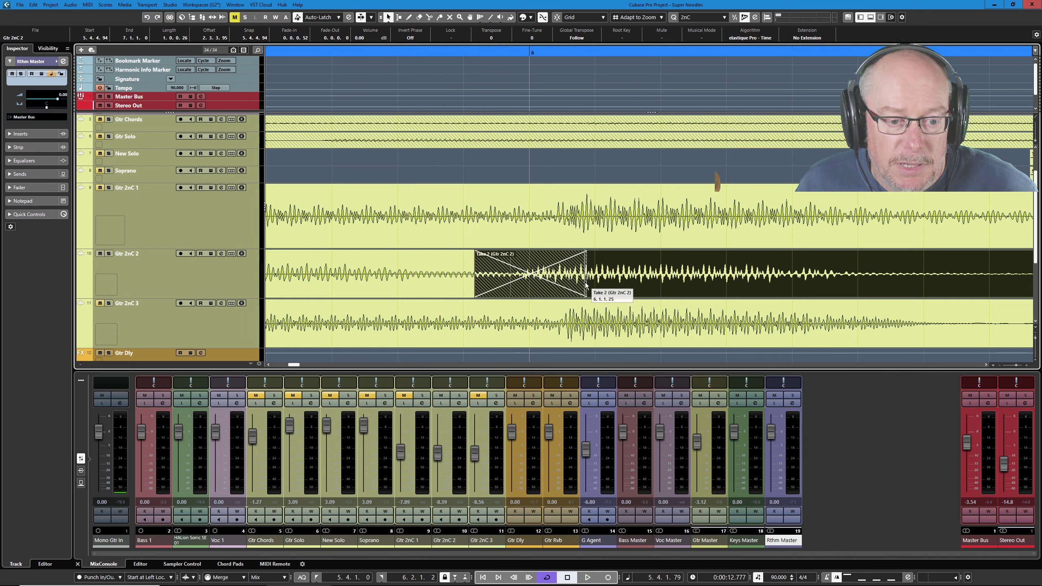
{"action": "left_click_drag", "start_coordinate": [586, 284], "coordinate": [506, 284]}
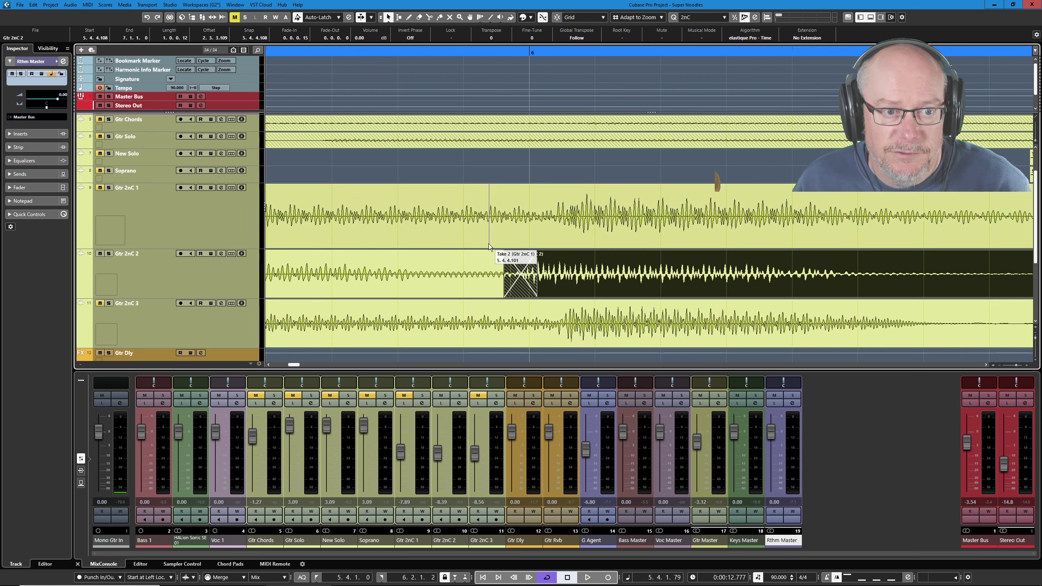
Audition the join with Gtr 2nC 2 soloed, then move Take 2's start to 5.4.4.112.
{"action": "scroll", "coordinate": [488, 243], "scroll_direction": "down", "scroll_amount": 5}
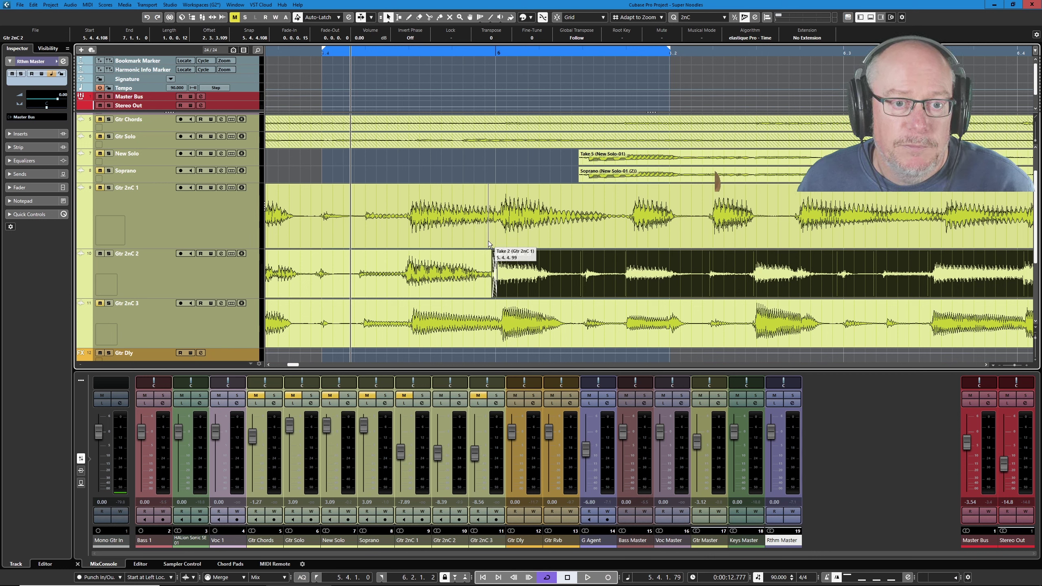
{"action": "key", "text": "space"}
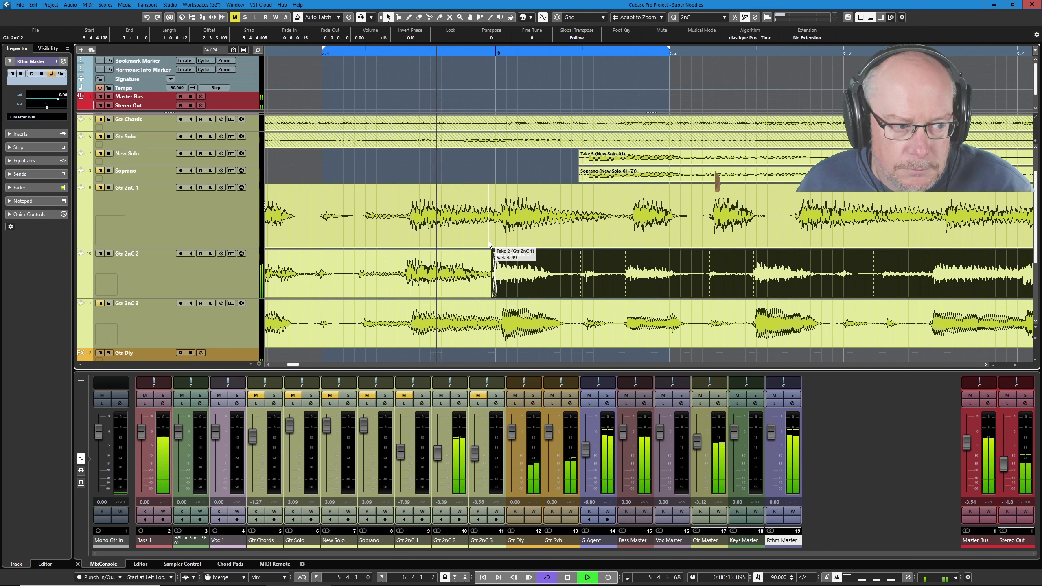
{"action": "left_click", "coordinate": [109, 254]}
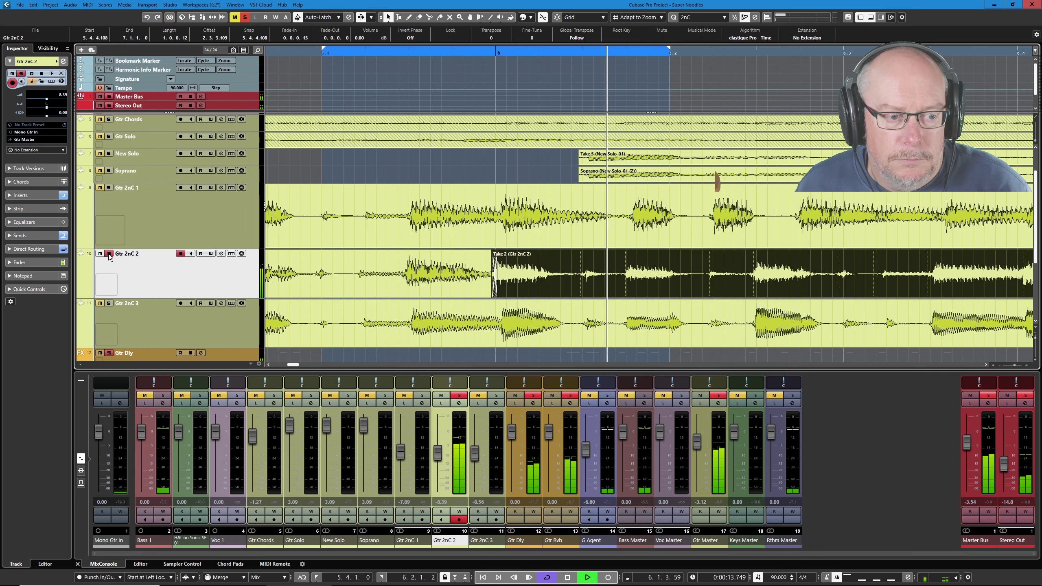
{"action": "key", "text": "space"}
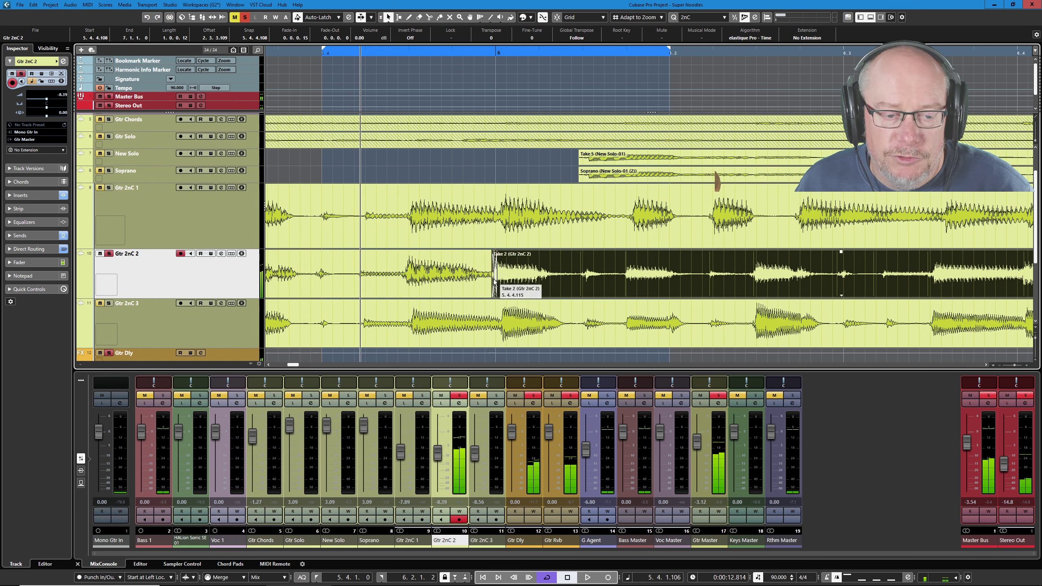
{"action": "left_click_drag", "start_coordinate": [501, 271], "coordinate": [557, 267]}
{"action": "scroll", "coordinate": [498, 289], "scroll_direction": "up", "scroll_amount": 6}
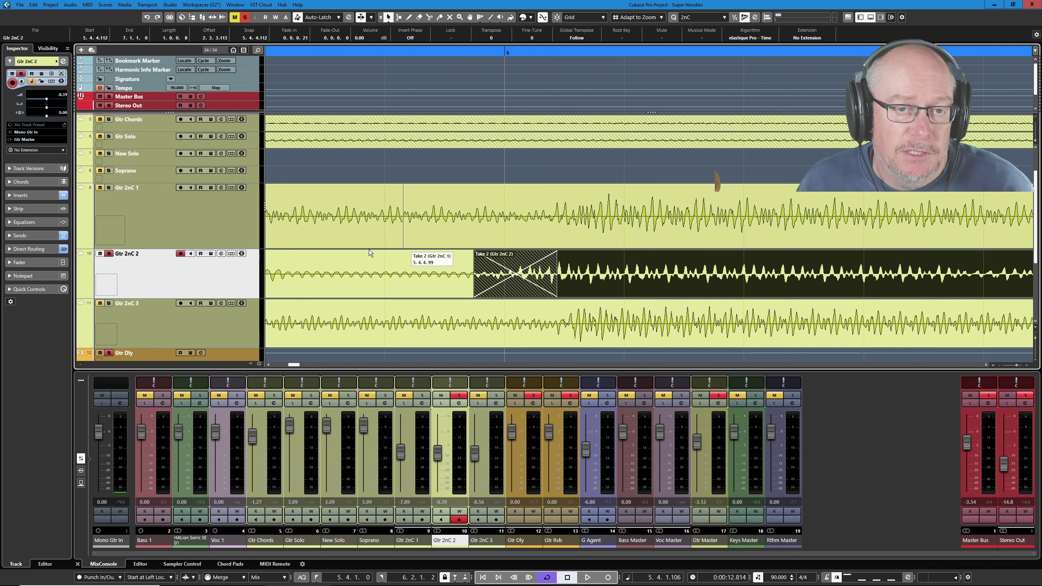
Show Gtr 2nC 2's lanes, set snap to Grid Relative, and move Take 2 to Lane 1.
{"action": "left_click", "coordinate": [236, 254]}
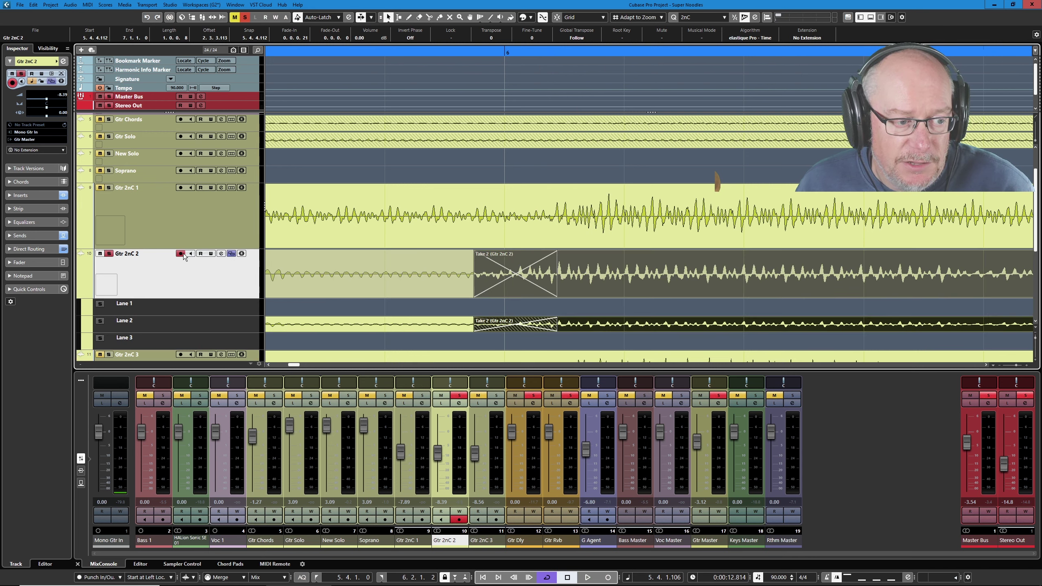
{"action": "scroll", "coordinate": [182, 253], "scroll_direction": "down", "scroll_amount": 1}
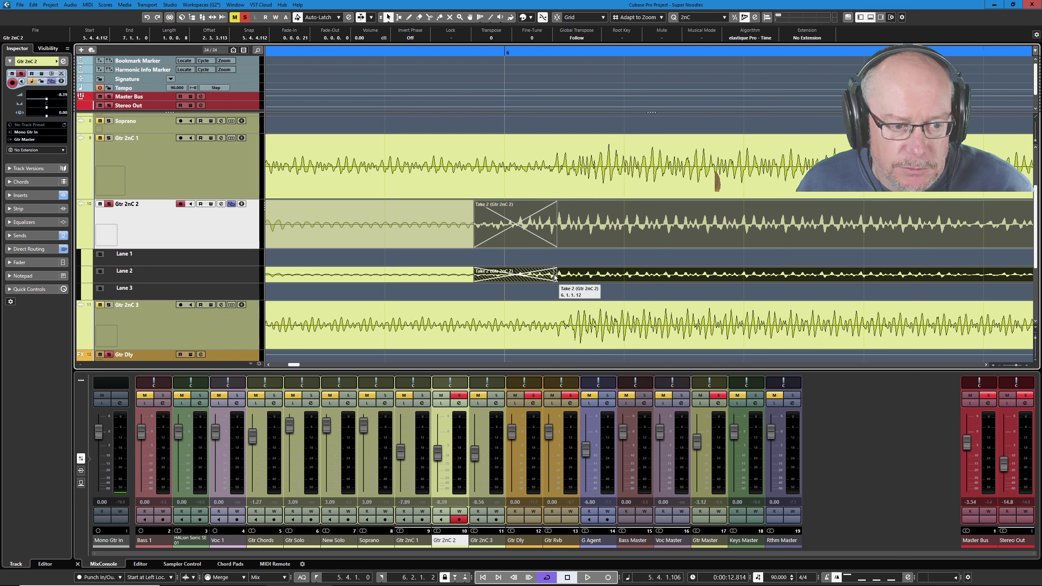
{"action": "left_click", "coordinate": [589, 23]}
{"action": "left_click", "coordinate": [591, 41]}
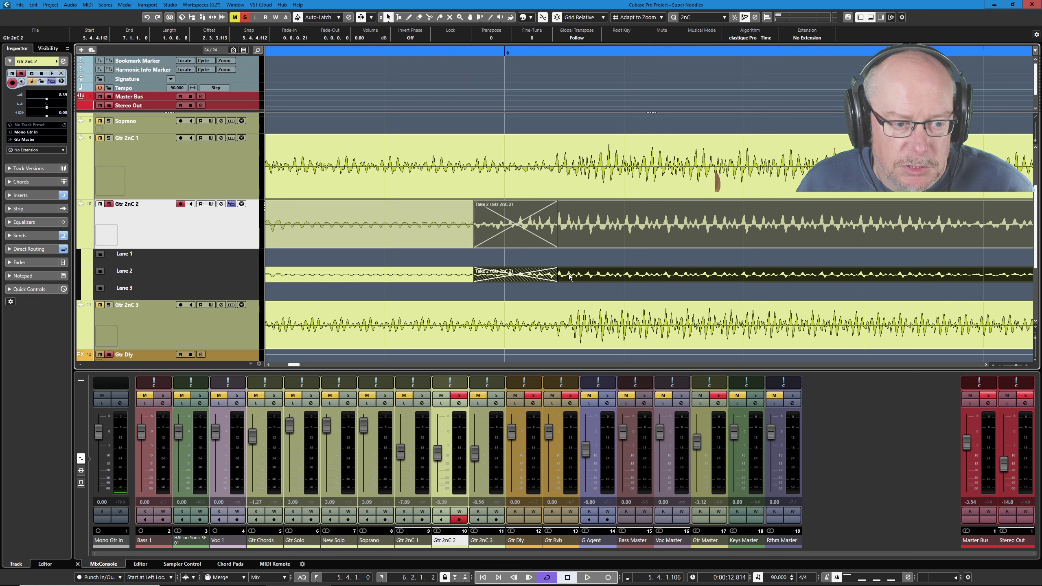
{"action": "left_click_drag", "start_coordinate": [569, 276], "coordinate": [570, 258]}
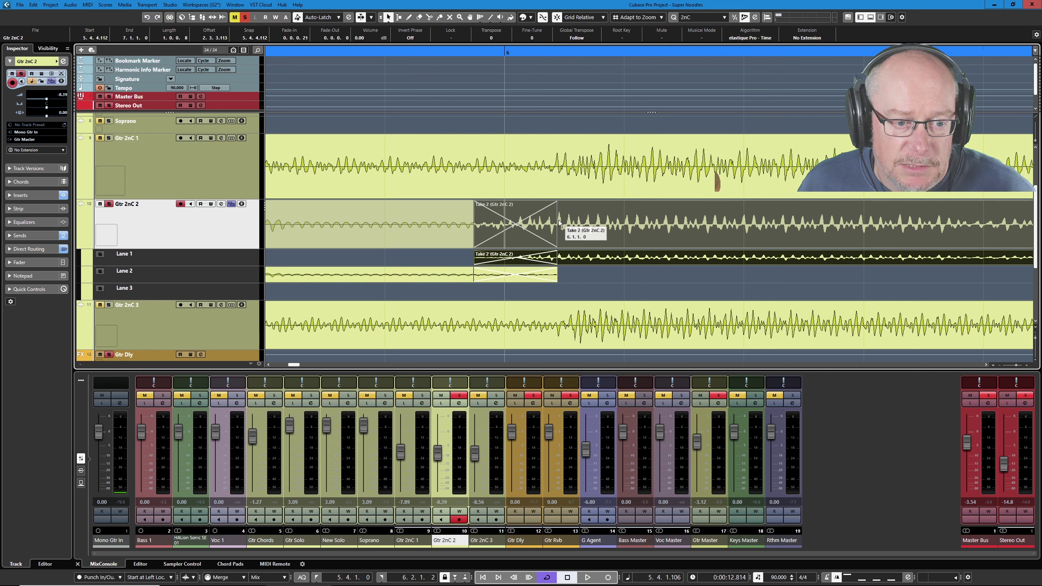
Refine the crossfade so Take 2 starts at 5.4.4.114 with a 0.0.0.22 overlap.
{"action": "left_click_drag", "start_coordinate": [559, 224], "coordinate": [586, 223]}
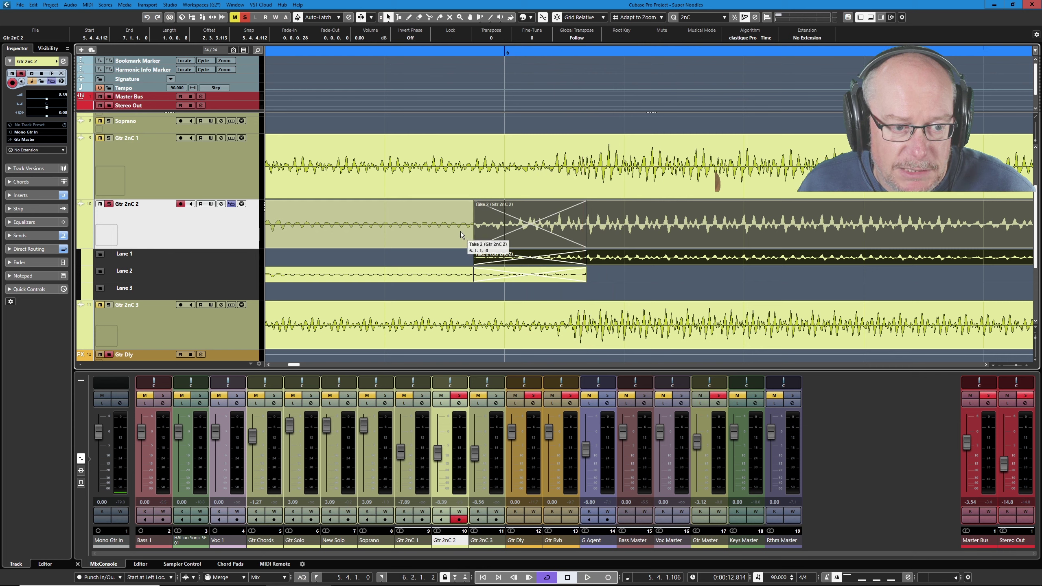
{"action": "left_click_drag", "start_coordinate": [473, 222], "coordinate": [482, 223]}
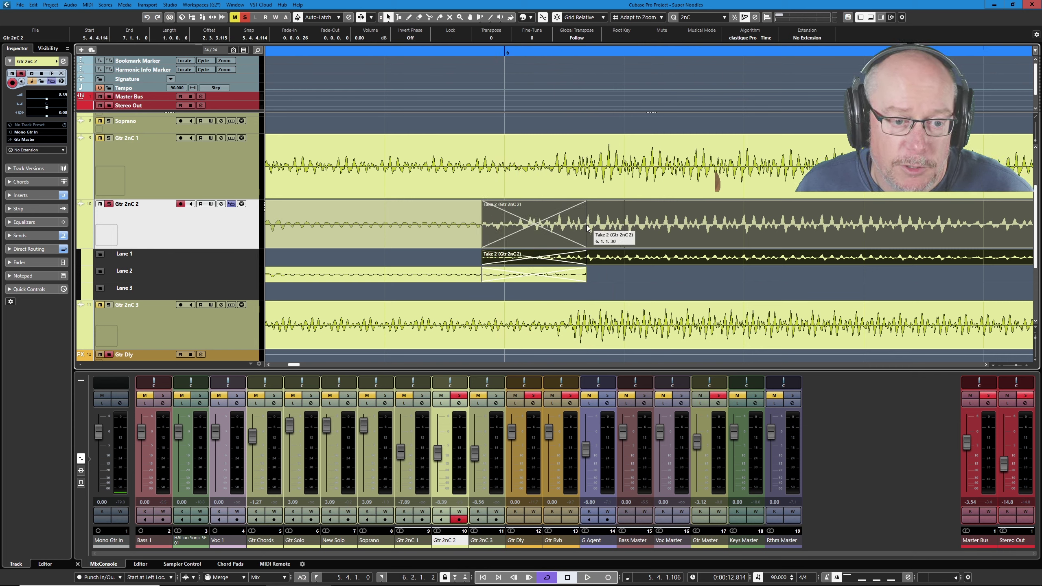
{"action": "mouse_move", "coordinate": [586, 228]}
{"action": "left_mouse_down"}
{"action": "mouse_move", "coordinate": [706, 227]}
{"action": "mouse_move", "coordinate": [571, 228]}
{"action": "left_mouse_up"}
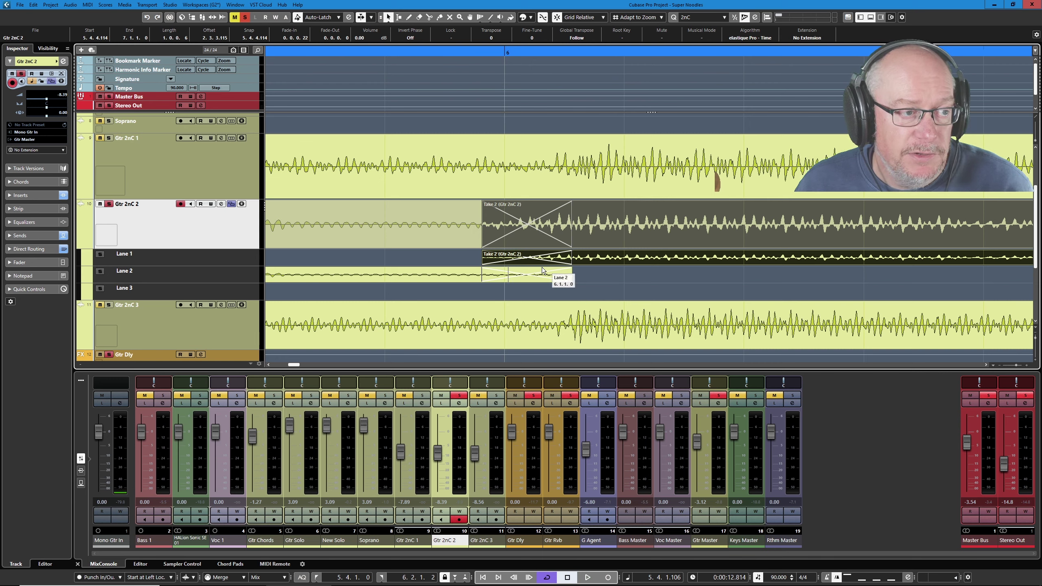
Look through the fade commands, then select the Take 2 event on Lane 1.
{"action": "left_click", "coordinate": [50, 5]}
{"action": "mouse_move", "coordinate": [70, 5]}
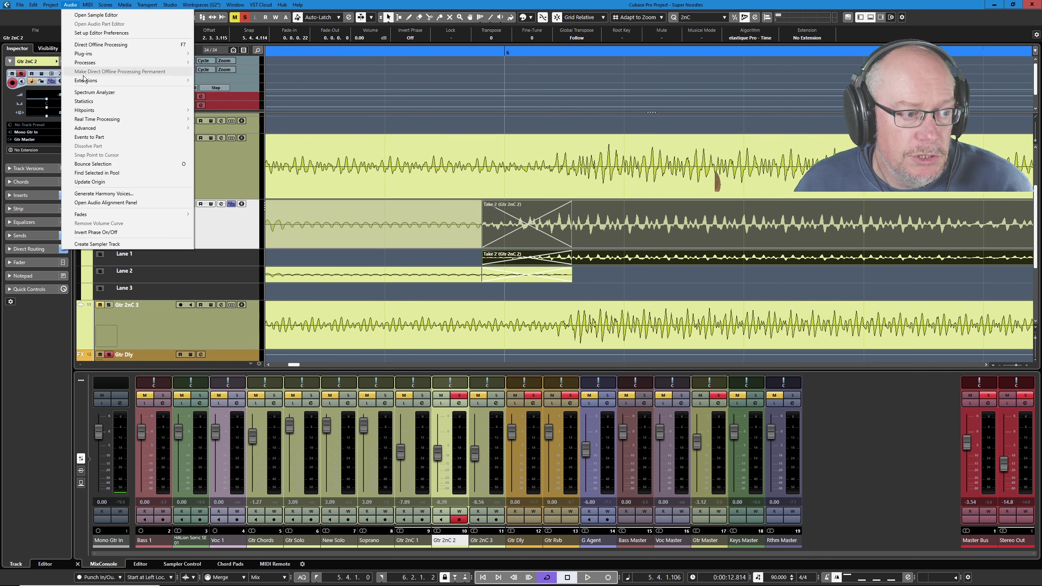
{"action": "mouse_move", "coordinate": [119, 219]}
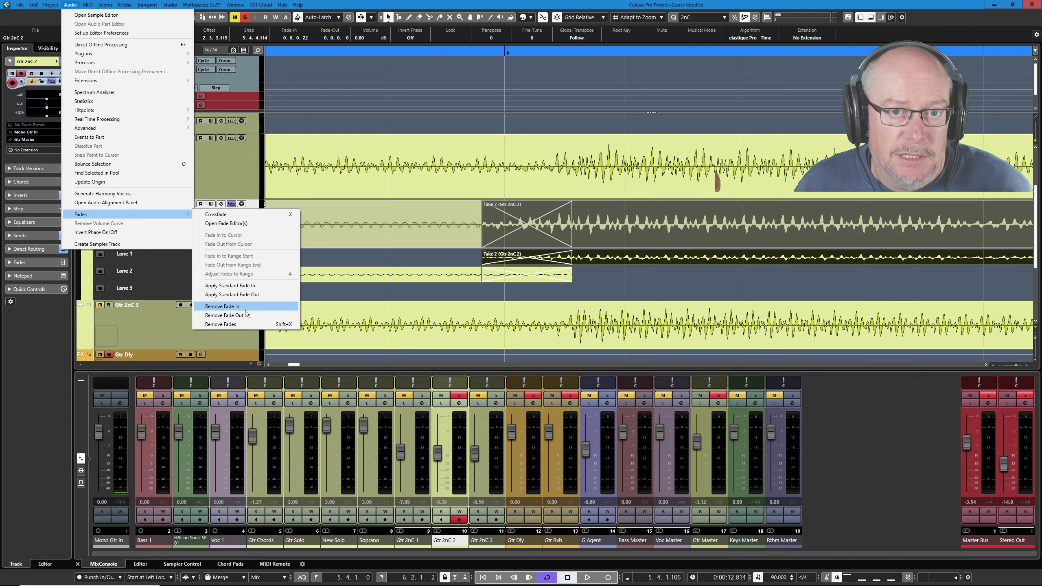
{"action": "left_click", "coordinate": [588, 282]}
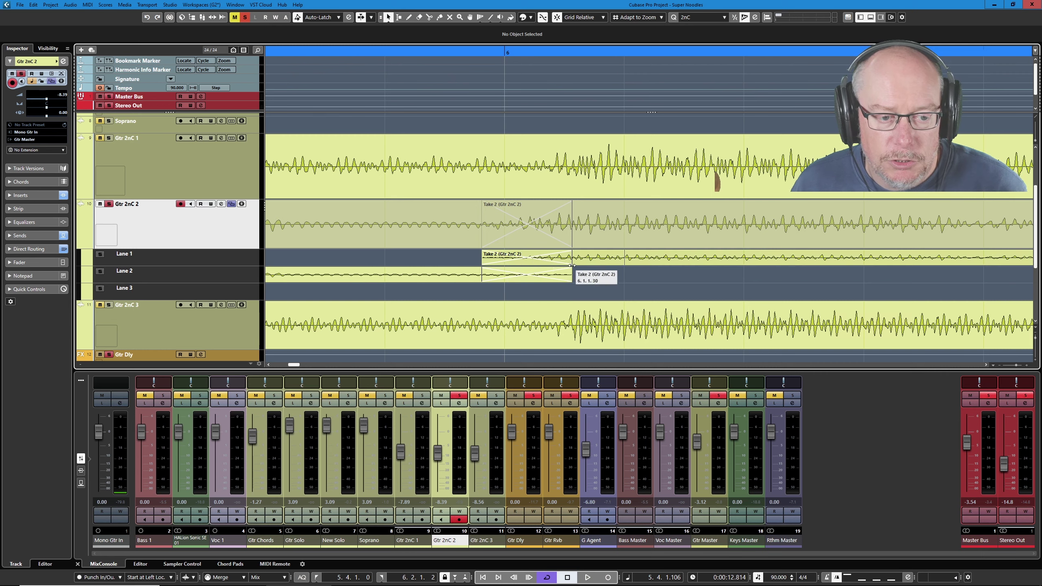
{"action": "left_click", "coordinate": [594, 258]}
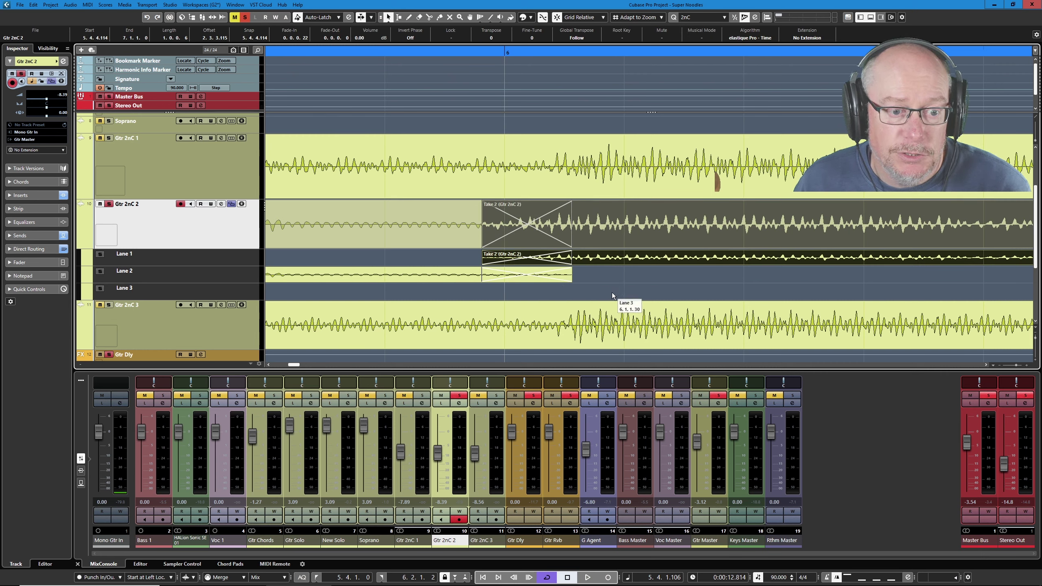
Undo and redo the crossfade, recreate it with X, and hide Gtr 2nC 2's lanes.
{"action": "key", "text": "ctrl+z"}
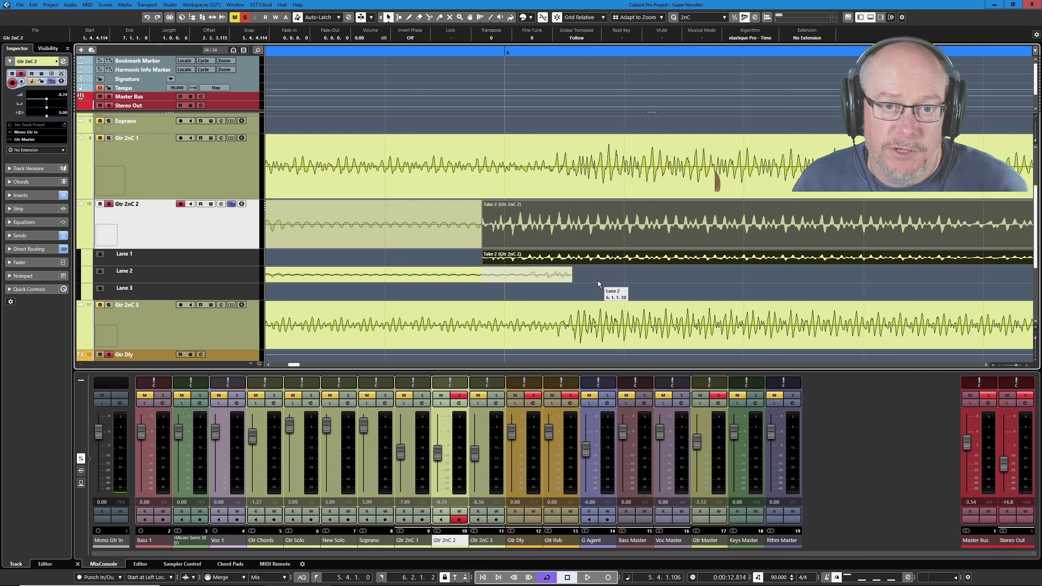
{"action": "key", "text": "ctrl+shift+z"}
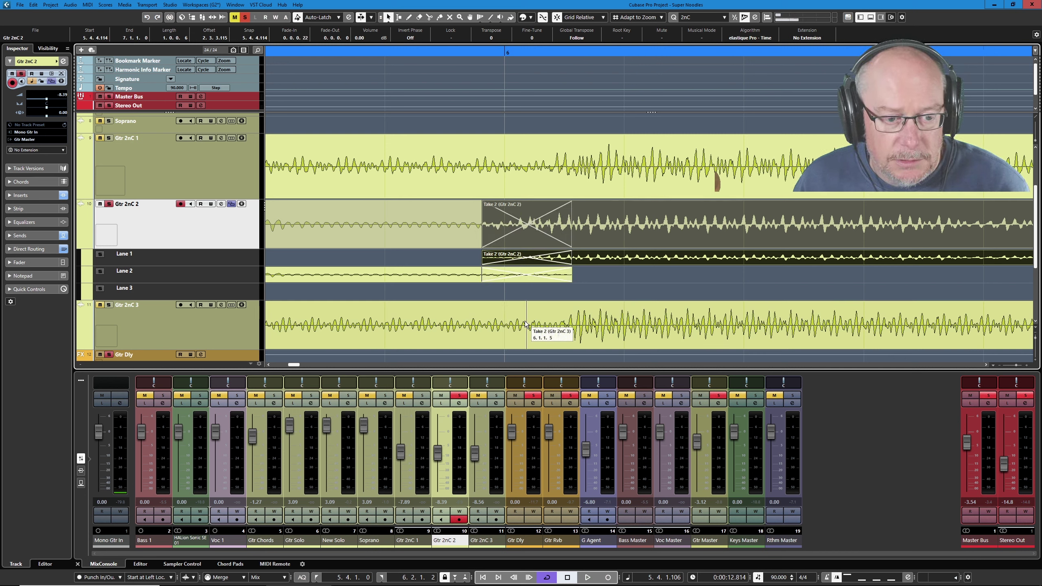
{"action": "left_click", "coordinate": [397, 279]}
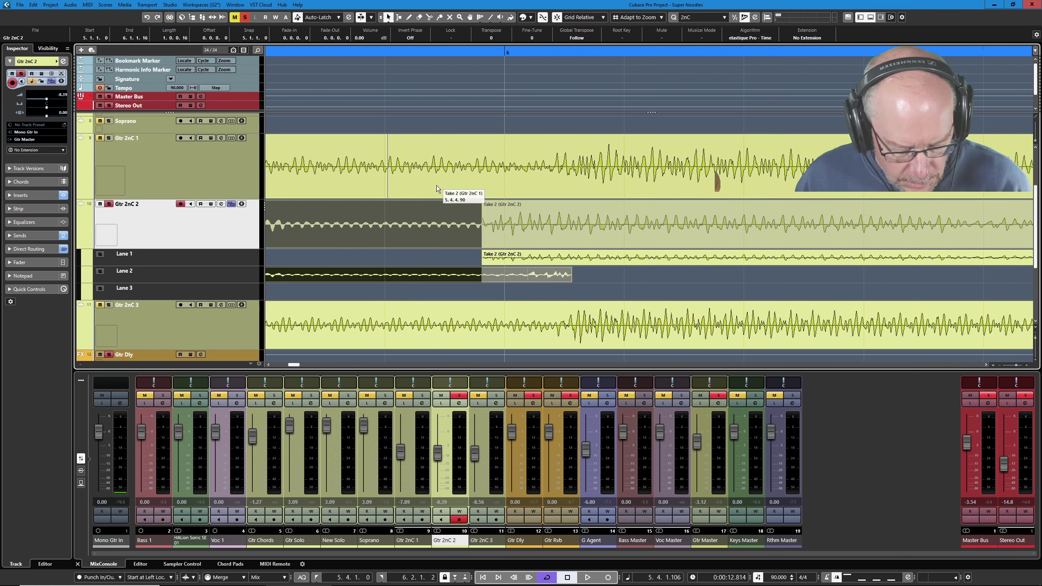
{"action": "key", "text": "x"}
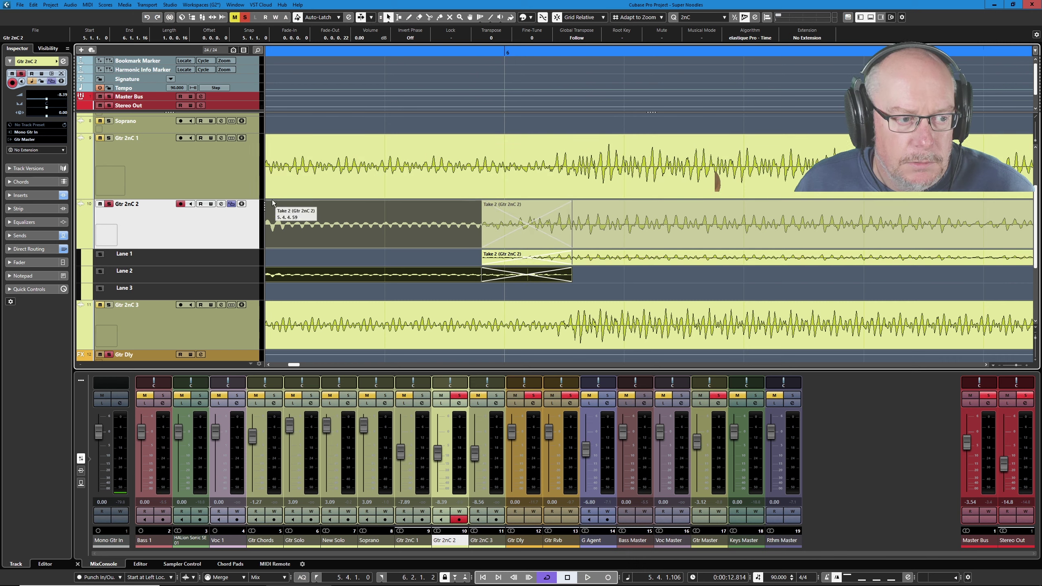
{"action": "left_click", "coordinate": [231, 203]}
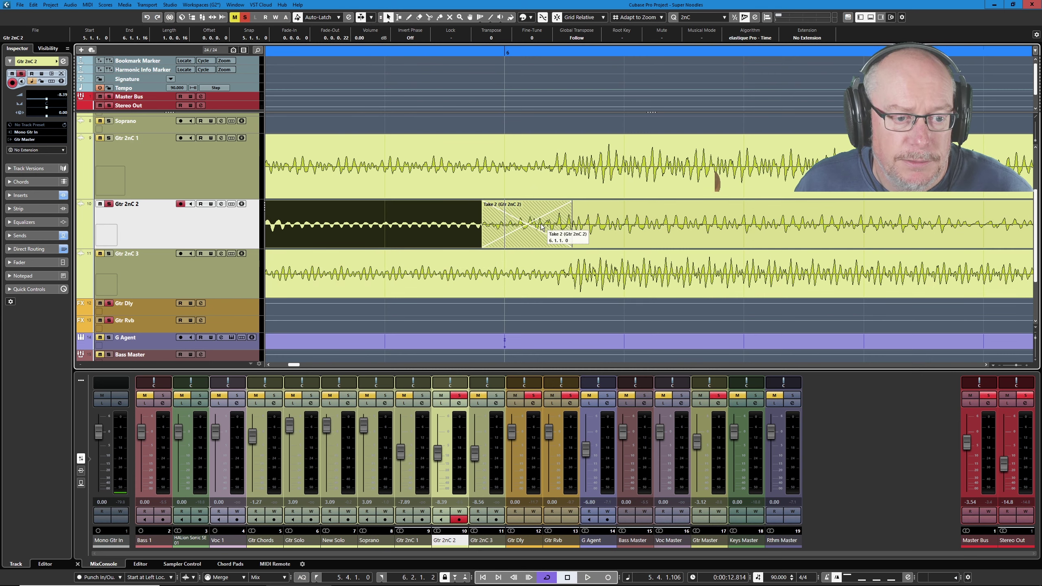
Open the Crossfade editor for the Gtr 2nC 2 Take 2 join and reposition its window.
{"action": "double_click", "coordinate": [541, 227]}
{"action": "left_click_drag", "start_coordinate": [727, 151], "coordinate": [345, 218]}
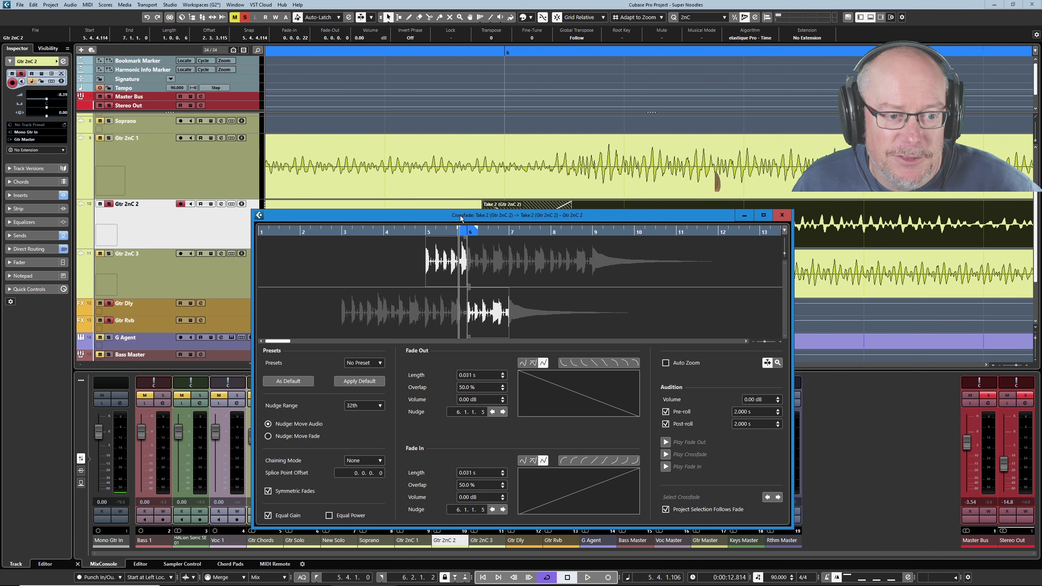
{"action": "left_click_drag", "start_coordinate": [461, 218], "coordinate": [472, 216]}
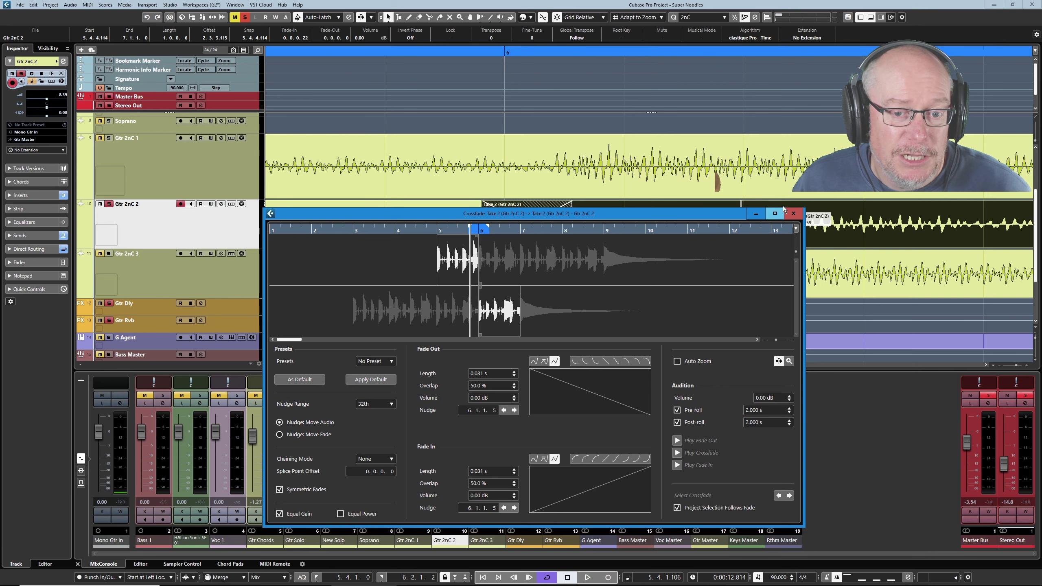
Close the Crossfade editor and enable Simple Crossfade Editor under Preferences > Editing > Audio.
{"action": "left_click", "coordinate": [793, 212]}
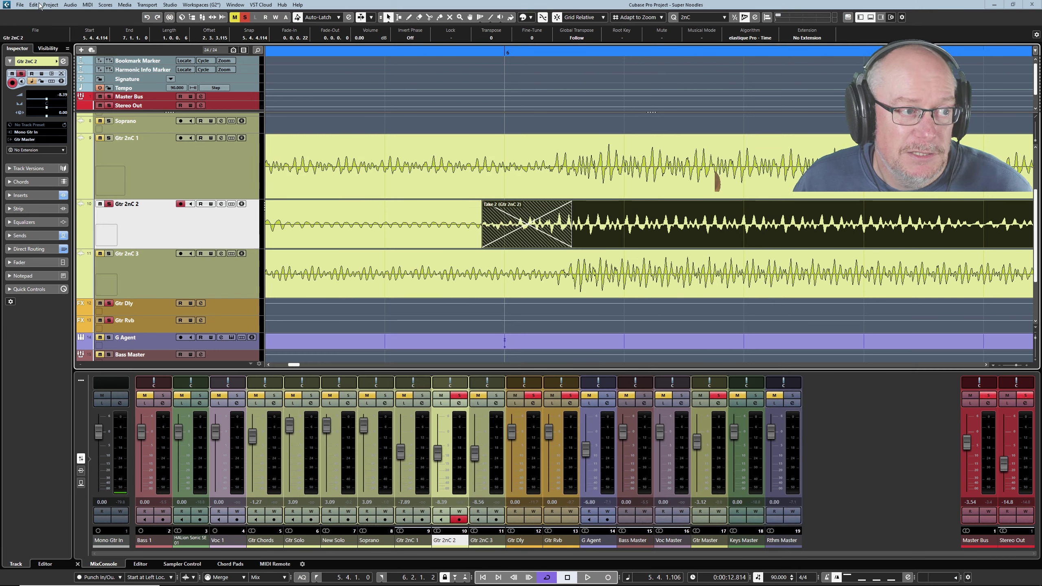
{"action": "left_click", "coordinate": [37, 5]}
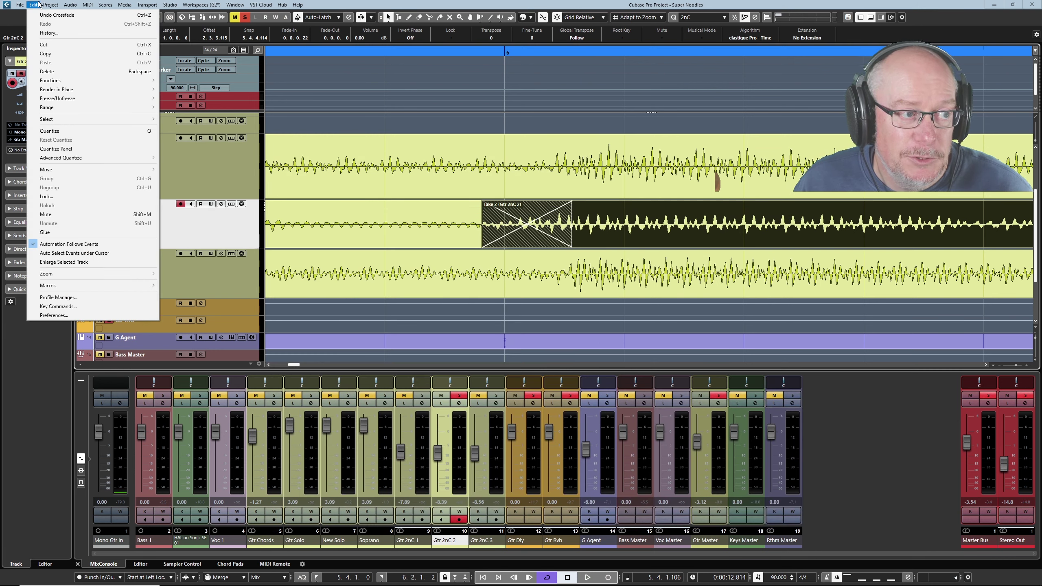
{"action": "left_click", "coordinate": [114, 311]}
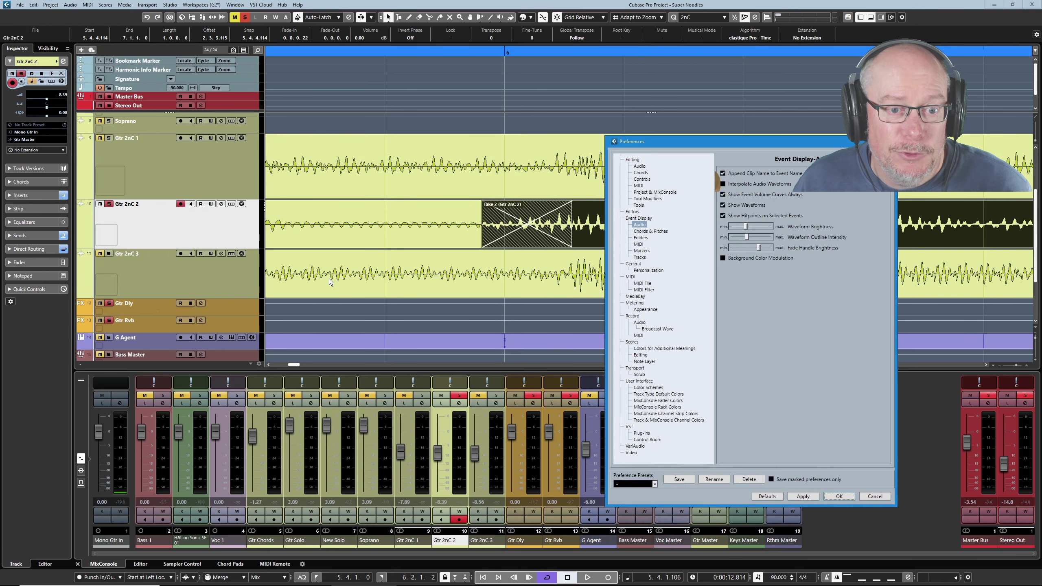
{"action": "left_click_drag", "start_coordinate": [709, 136], "coordinate": [452, 115]}
{"action": "left_click", "coordinate": [383, 146]}
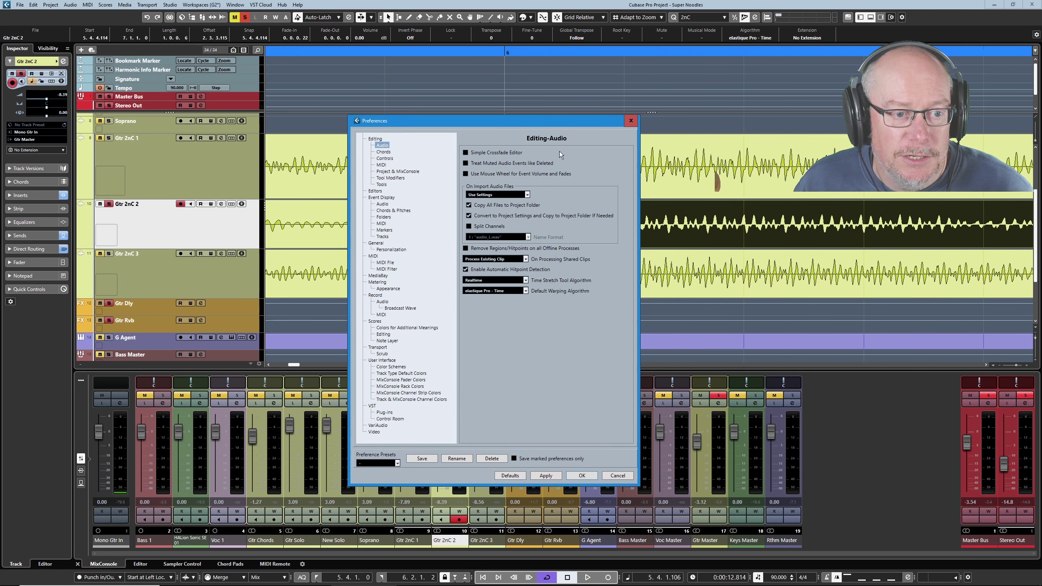
{"action": "left_click", "coordinate": [465, 153]}
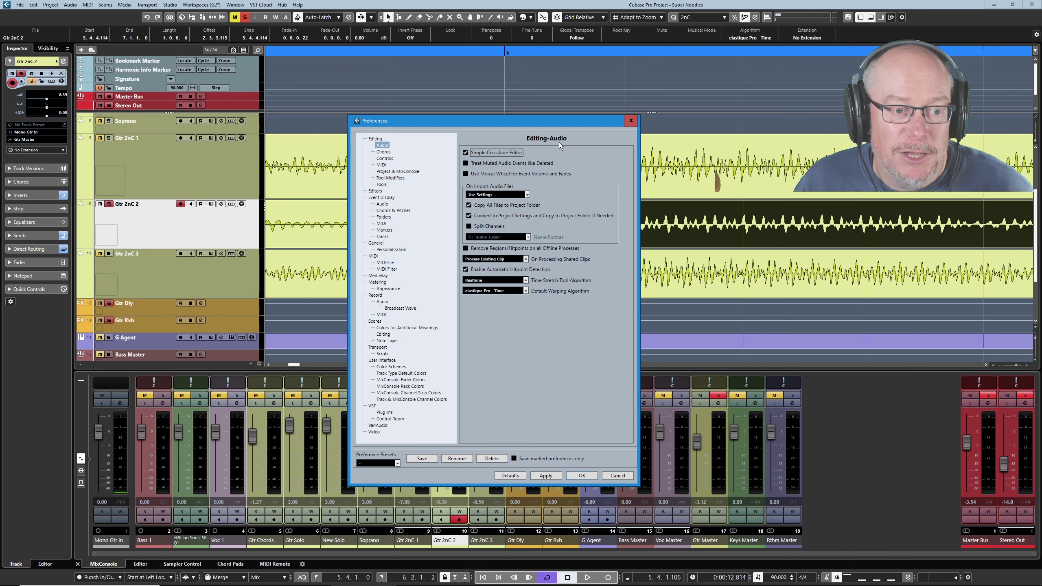
{"action": "left_click", "coordinate": [580, 475]}
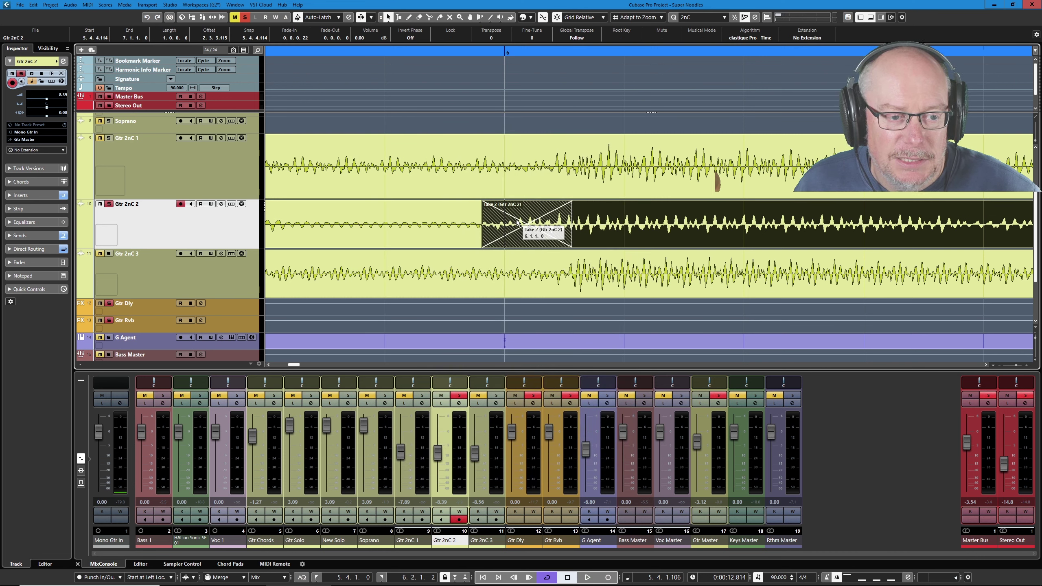
Give the Take 2 crossfade bent spline fade-out and fade-in curves with Equal Gain off.
{"action": "double_click", "coordinate": [517, 222]}
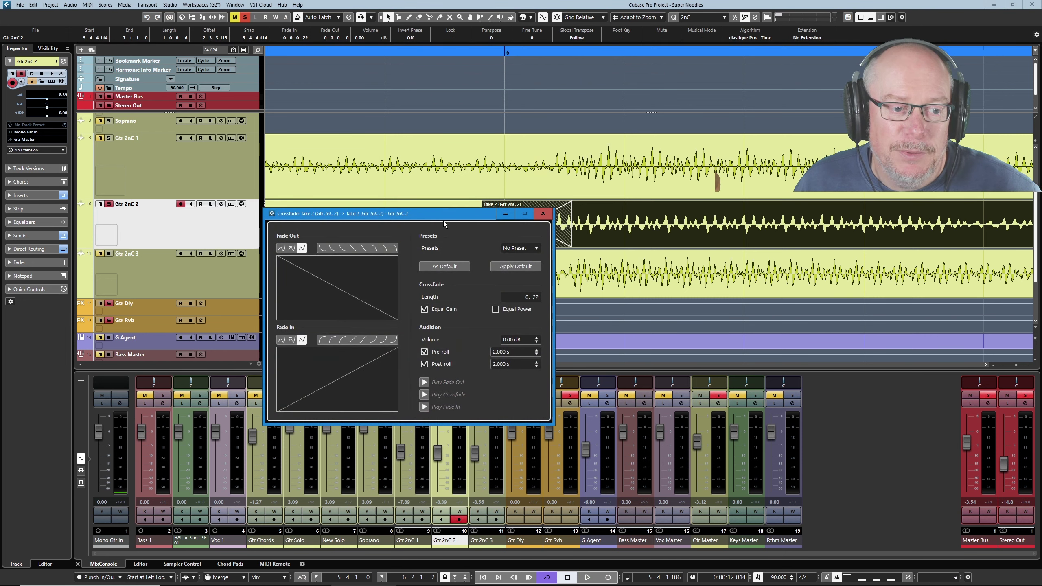
{"action": "left_click_drag", "start_coordinate": [443, 224], "coordinate": [559, 304]}
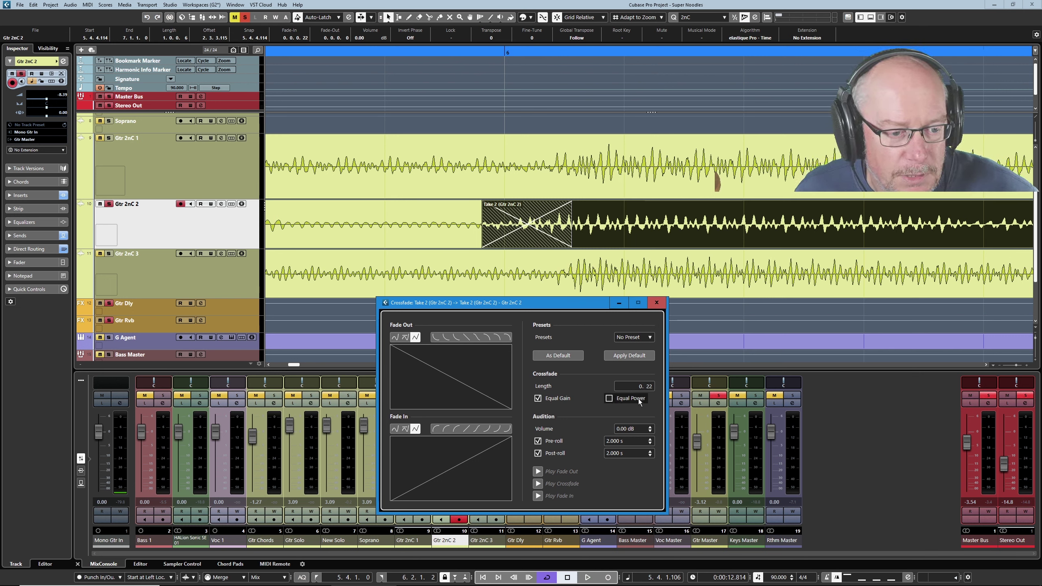
{"action": "left_click", "coordinate": [487, 337]}
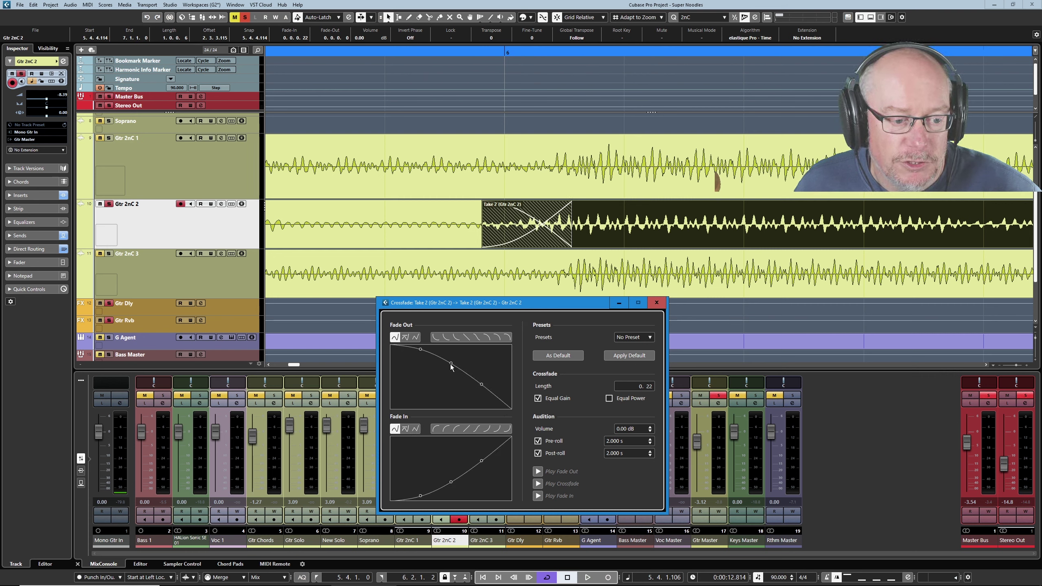
{"action": "mouse_move", "coordinate": [450, 363]}
{"action": "left_mouse_down"}
{"action": "mouse_move", "coordinate": [441, 385]}
{"action": "mouse_move", "coordinate": [454, 349]}
{"action": "mouse_move", "coordinate": [438, 380]}
{"action": "mouse_move", "coordinate": [456, 360]}
{"action": "mouse_move", "coordinate": [426, 377]}
{"action": "mouse_move", "coordinate": [447, 363]}
{"action": "mouse_move", "coordinate": [446, 373]}
{"action": "left_mouse_up"}
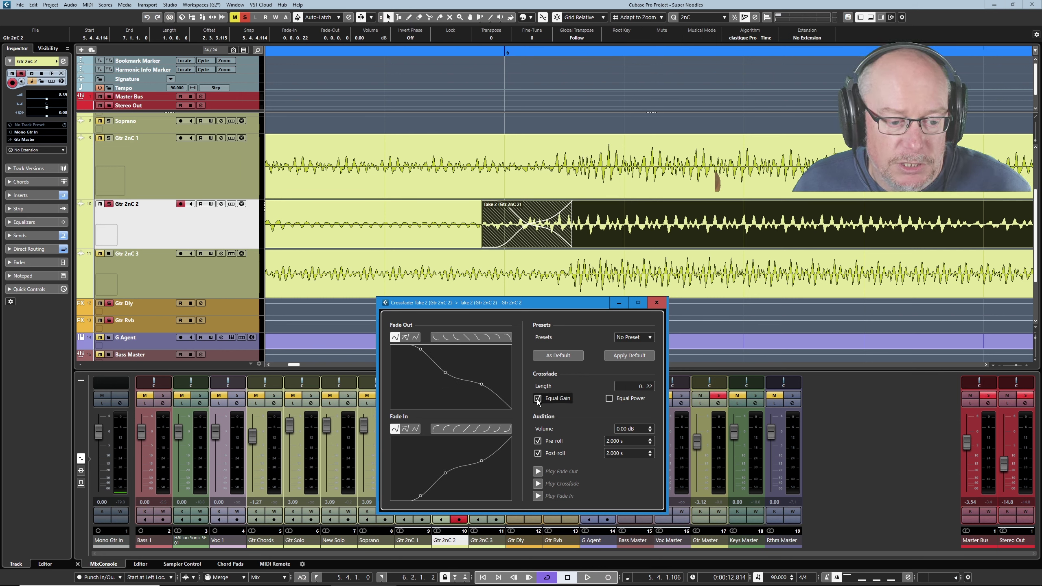
{"action": "left_click", "coordinate": [538, 399]}
{"action": "left_click_drag", "start_coordinate": [446, 371], "coordinate": [468, 377]}
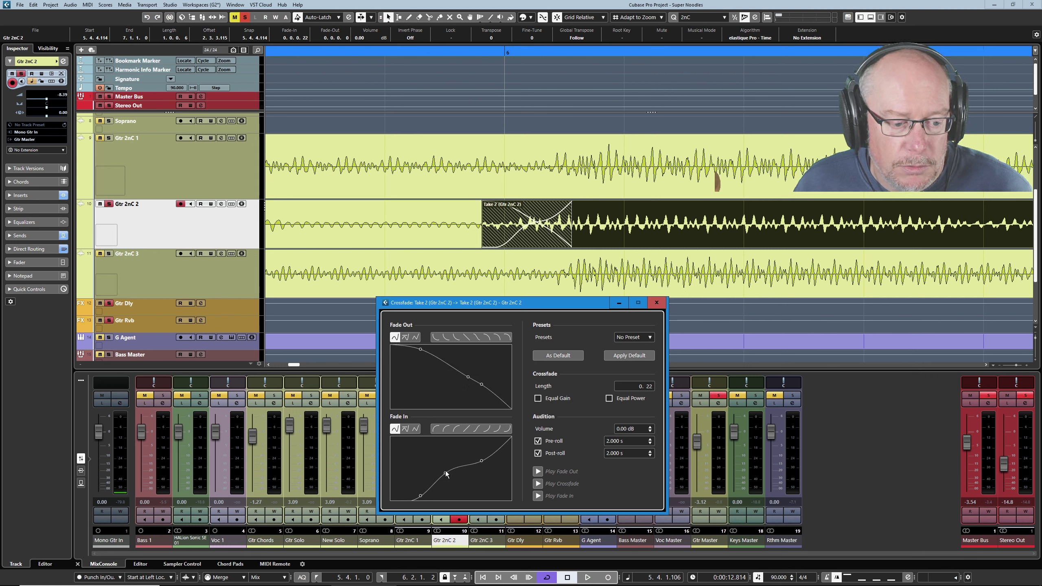
{"action": "left_click_drag", "start_coordinate": [445, 472], "coordinate": [492, 469]}
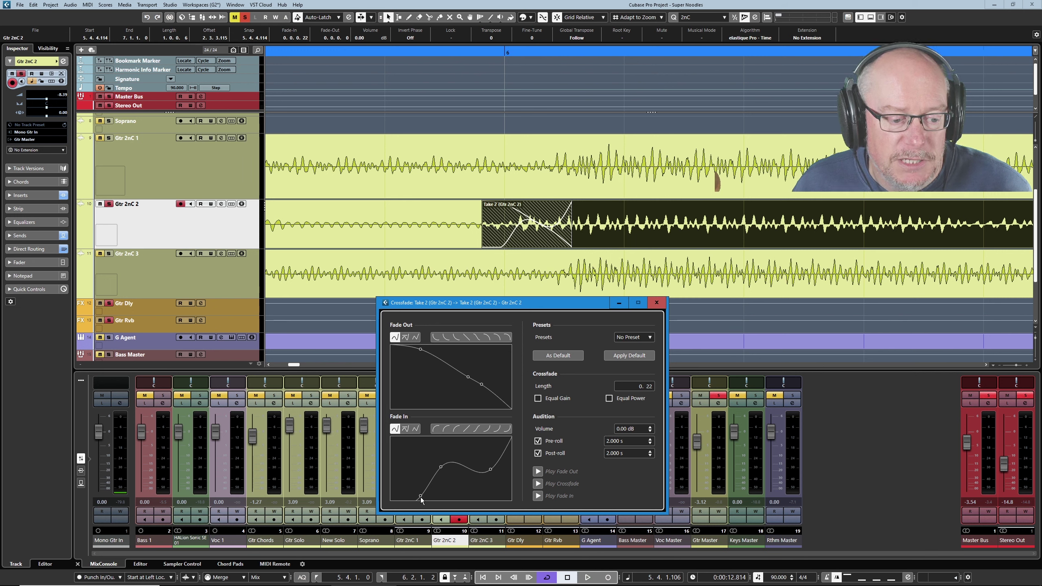
Reset the fade-in and fade-out to straight linear ramps and turn Equal Gain back on.
{"action": "left_click", "coordinate": [458, 429]}
{"action": "left_click", "coordinate": [468, 429]}
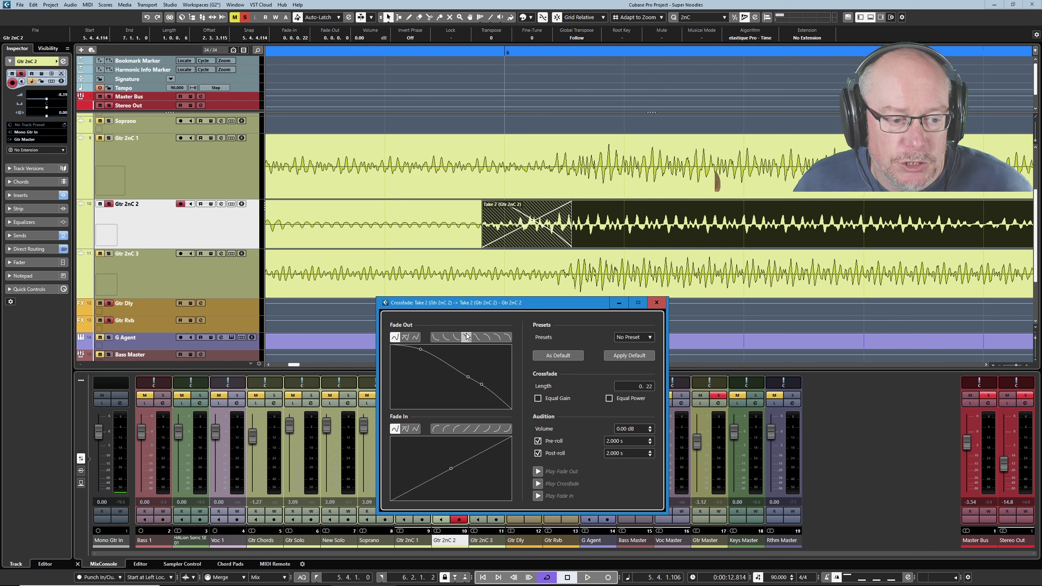
{"action": "left_click", "coordinate": [467, 336]}
{"action": "left_click", "coordinate": [537, 398]}
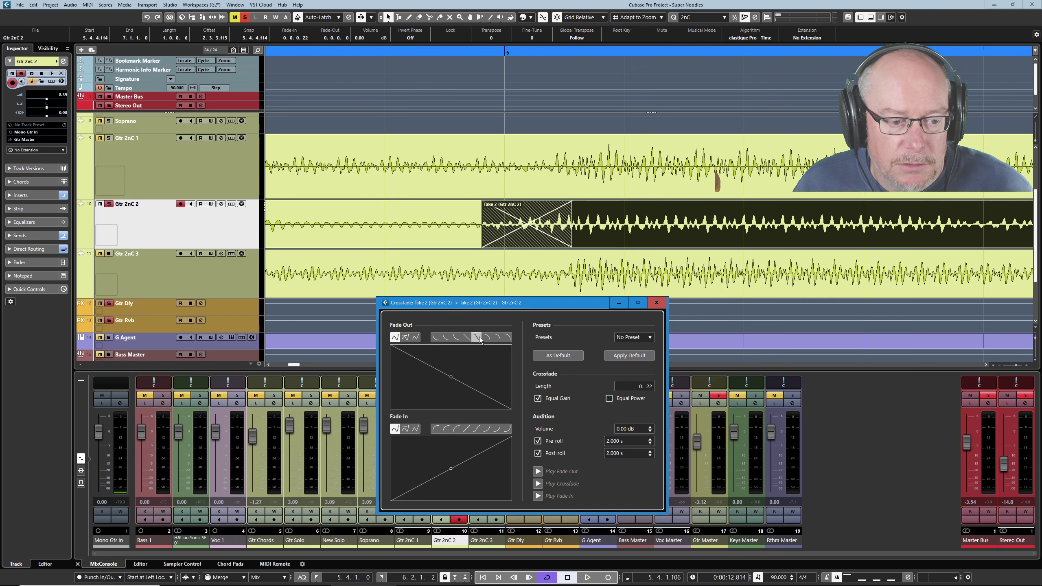
Compare an S-curve, settle on linear, set the length to 0.20 and audition the crossfade.
{"action": "left_click", "coordinate": [477, 338]}
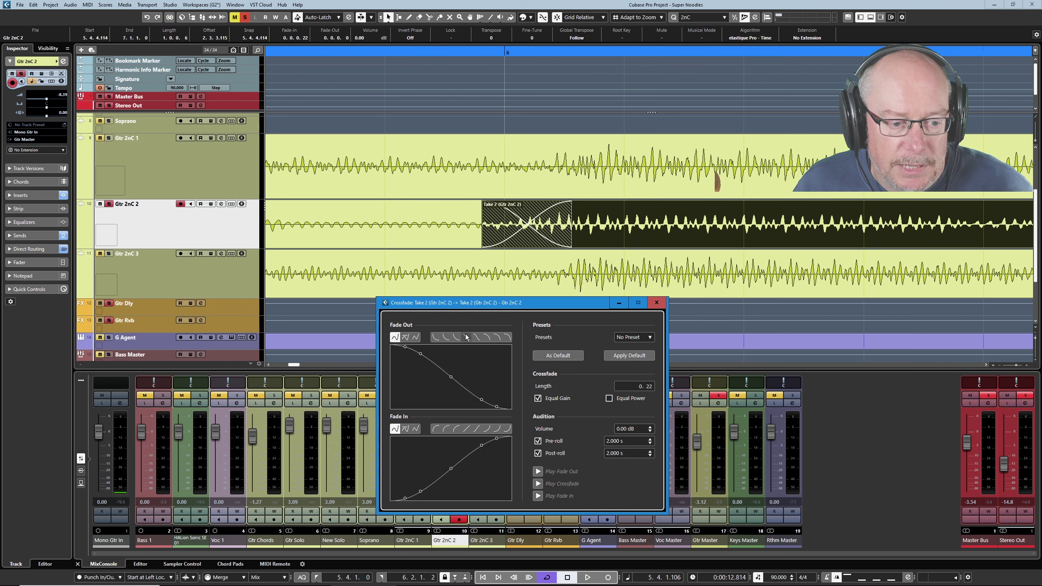
{"action": "left_click", "coordinate": [466, 337]}
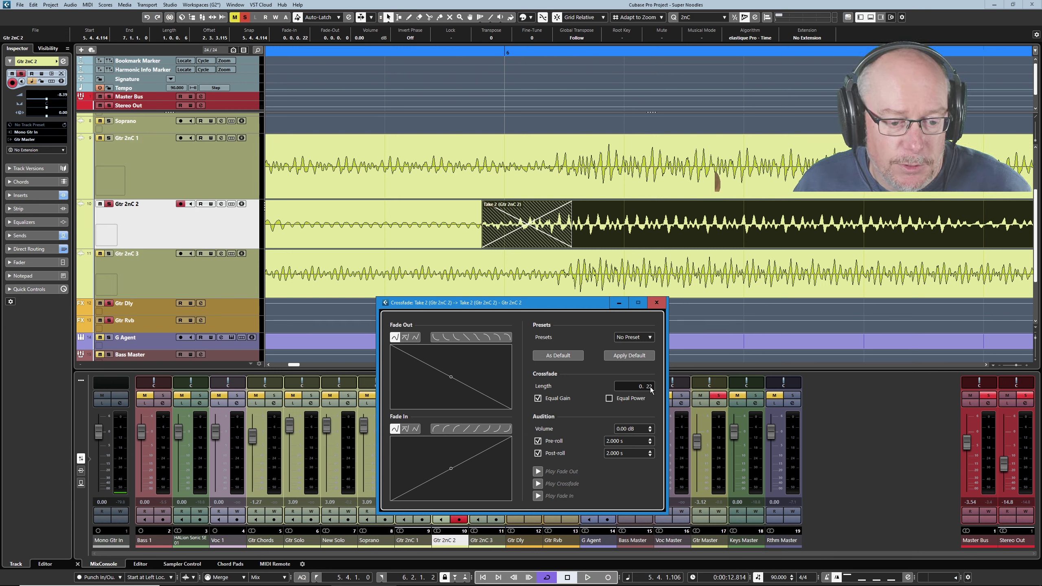
{"action": "left_click_drag", "start_coordinate": [650, 389], "coordinate": [620, 354]}
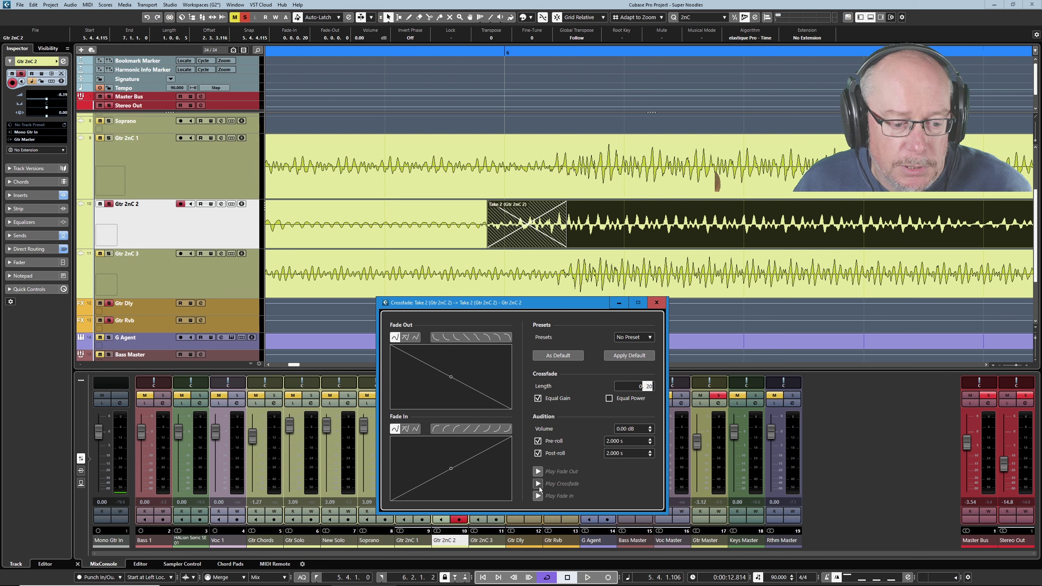
{"action": "left_click", "coordinate": [537, 484]}
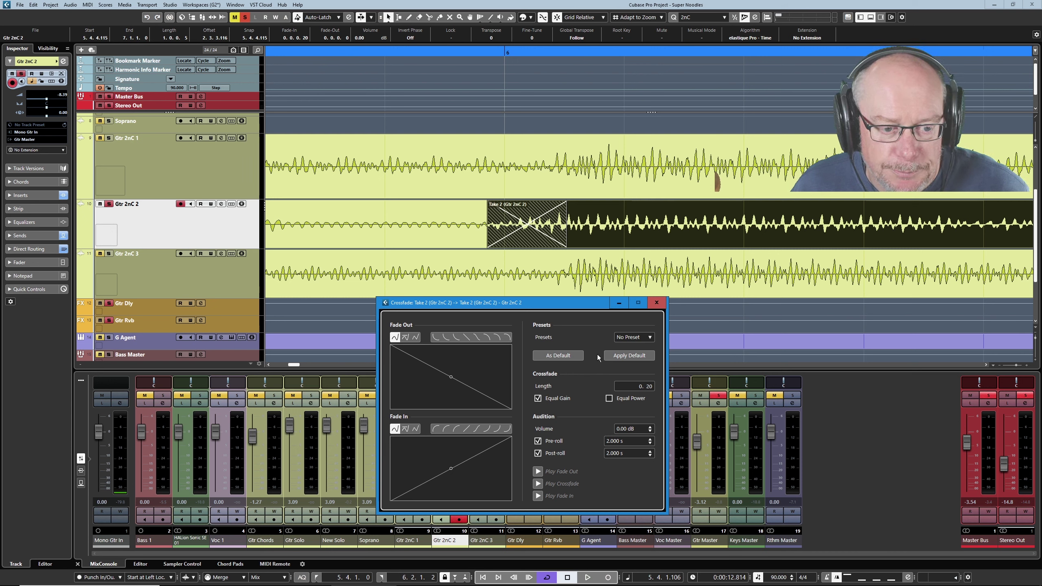
Close the editor and turn the Simple Crossfade Editor preference back off.
{"action": "left_click", "coordinate": [657, 303]}
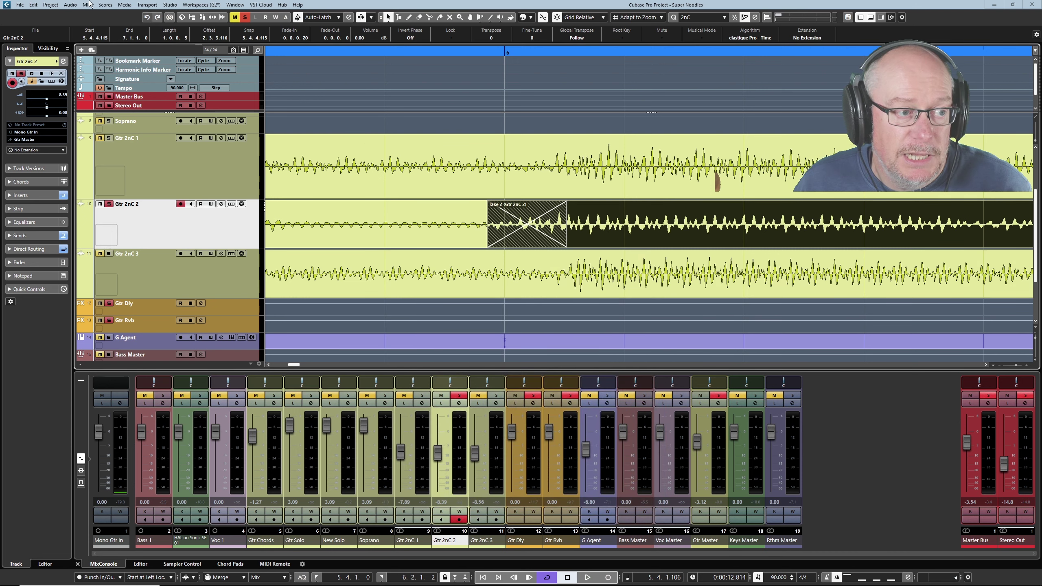
{"action": "left_click", "coordinate": [34, 5]}
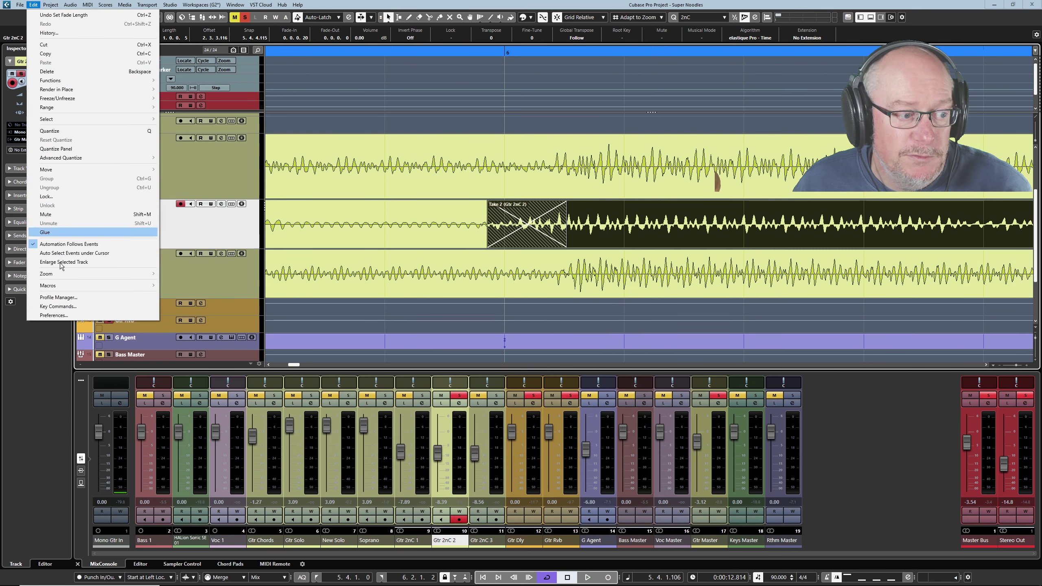
{"action": "left_click", "coordinate": [53, 315]}
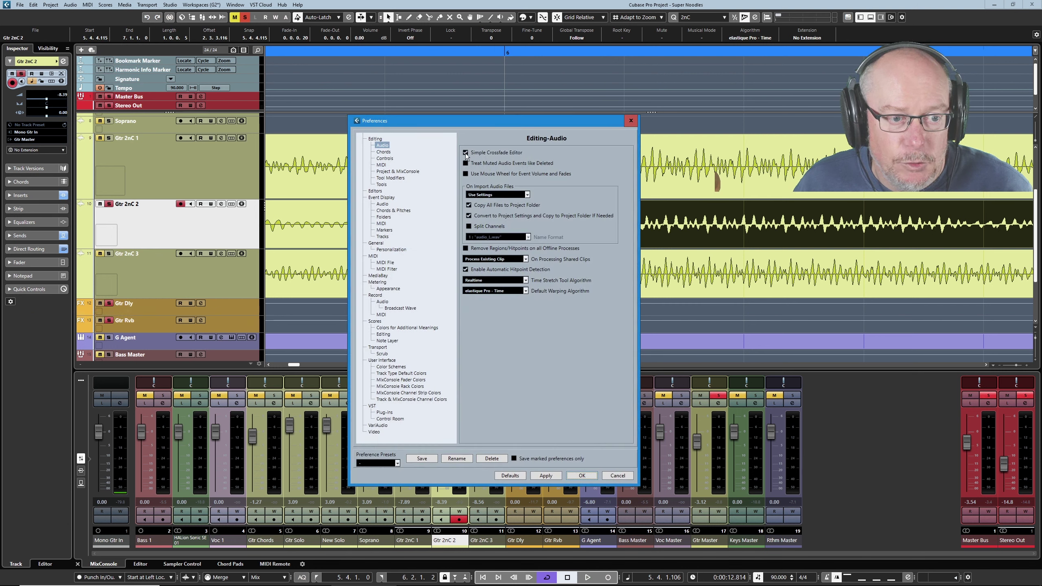
{"action": "left_click", "coordinate": [466, 153]}
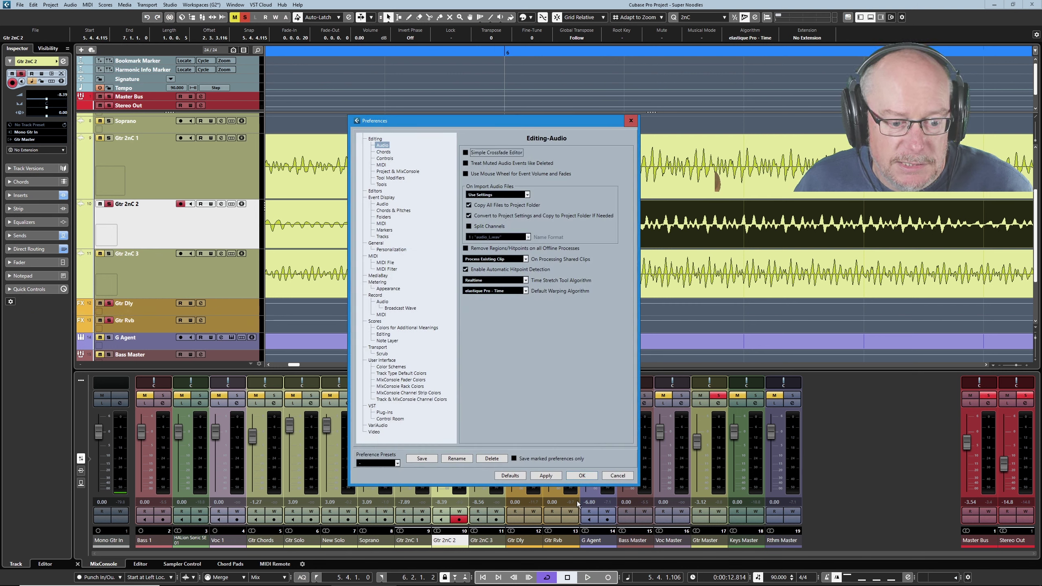
{"action": "left_click", "coordinate": [582, 475]}
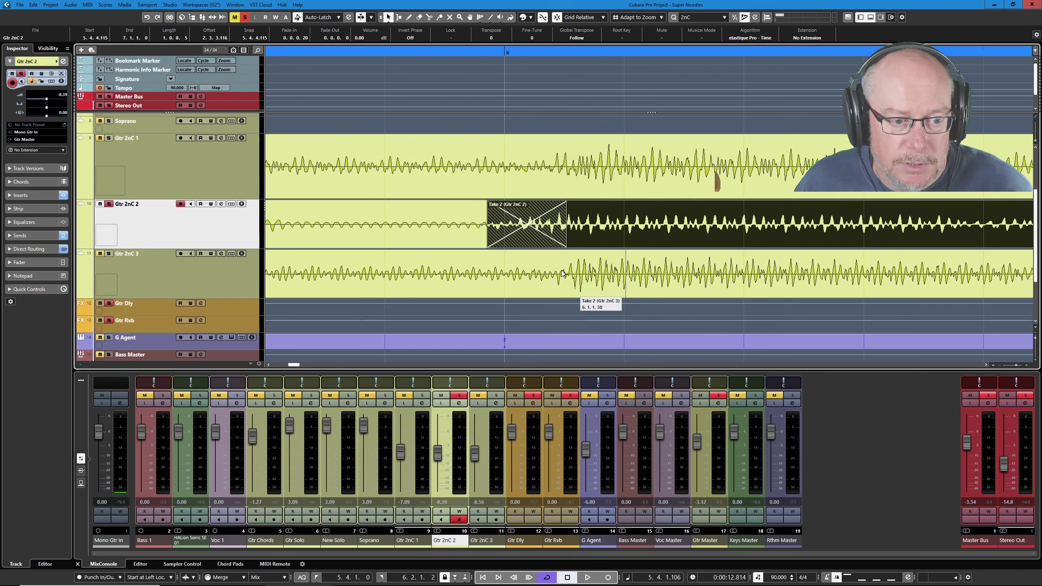
Open the full Crossfade editor for the crossfade and zoom its waveform view in.
{"action": "double_click", "coordinate": [529, 225]}
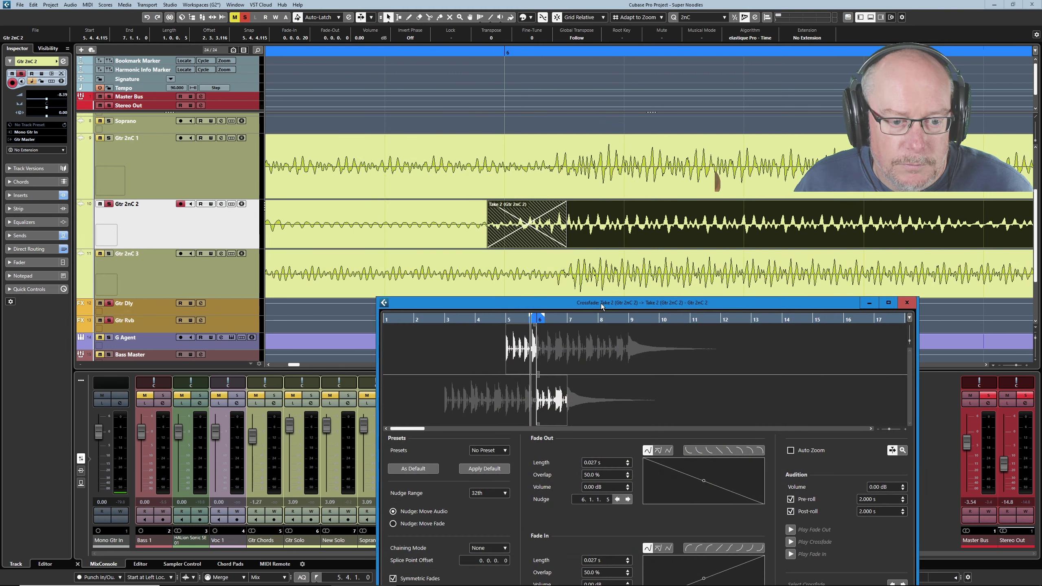
{"action": "left_click_drag", "start_coordinate": [600, 304], "coordinate": [487, 210]}
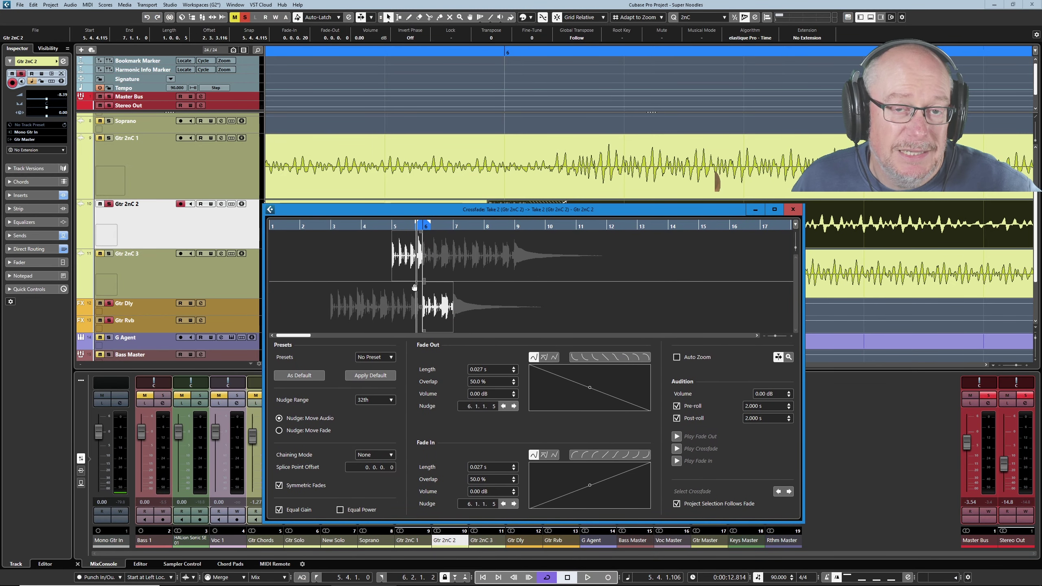
{"action": "key", "text": "h"}
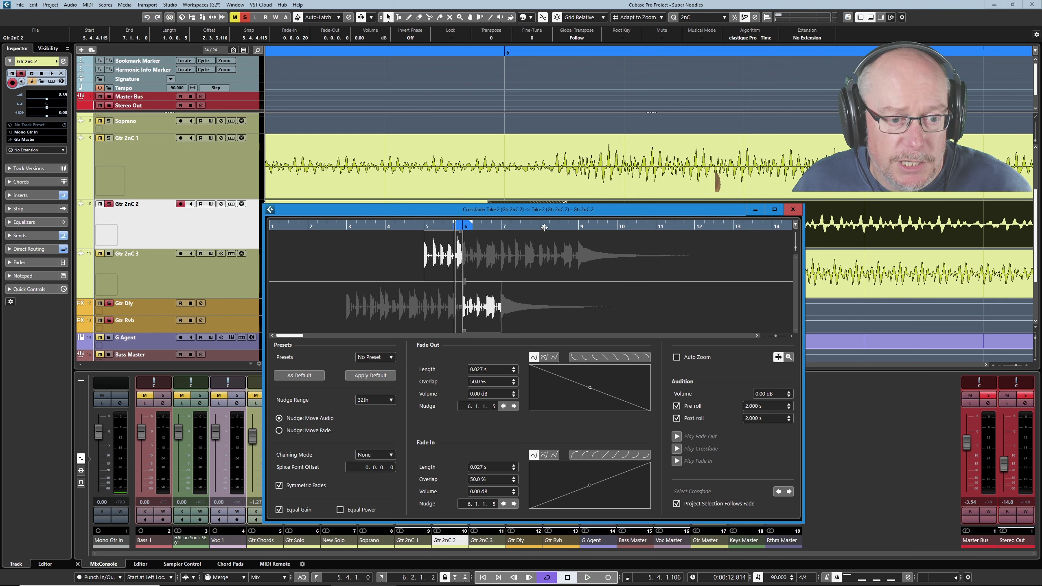
{"action": "left_click_drag", "start_coordinate": [546, 212], "coordinate": [460, 312]}
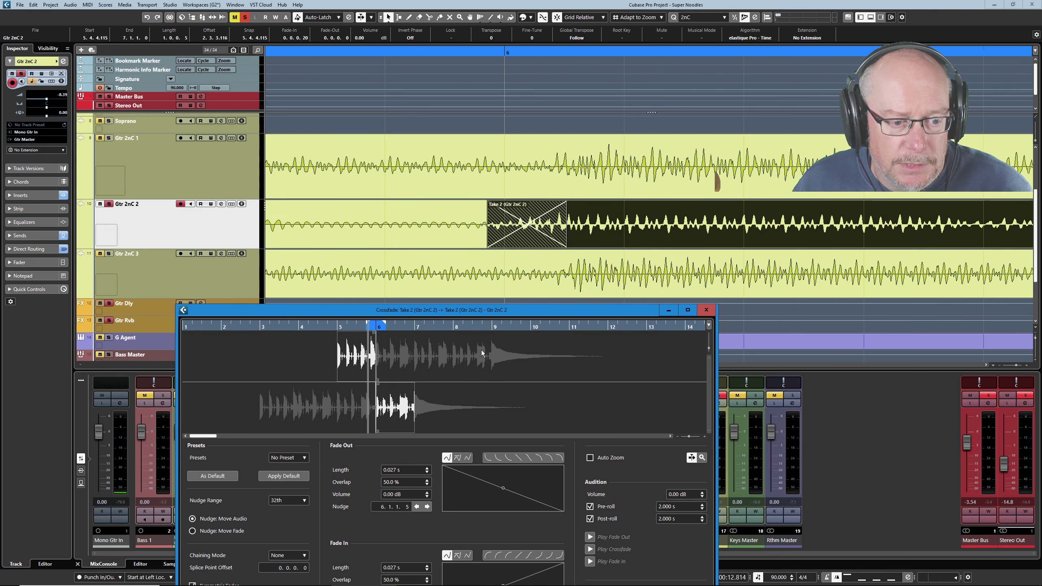
Slide the incoming take later and back, leaving the crossfade at 6.1.1.5.
{"action": "left_click_drag", "start_coordinate": [395, 407], "coordinate": [421, 411]}
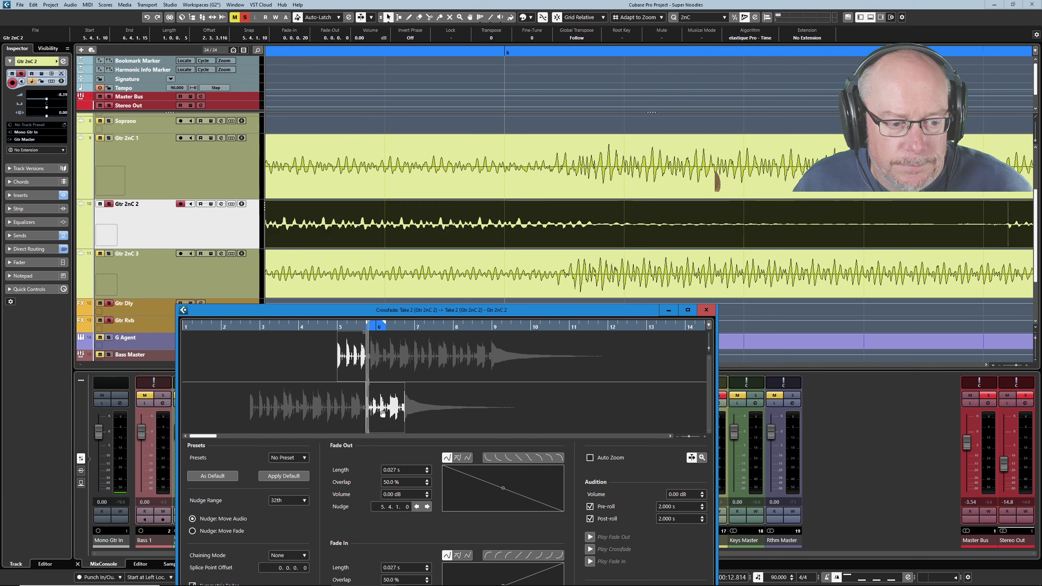
{"action": "mouse_move", "coordinate": [380, 412]}
{"action": "left_mouse_down"}
{"action": "mouse_move", "coordinate": [336, 412]}
{"action": "mouse_move", "coordinate": [412, 414]}
{"action": "mouse_move", "coordinate": [396, 414]}
{"action": "left_mouse_up"}
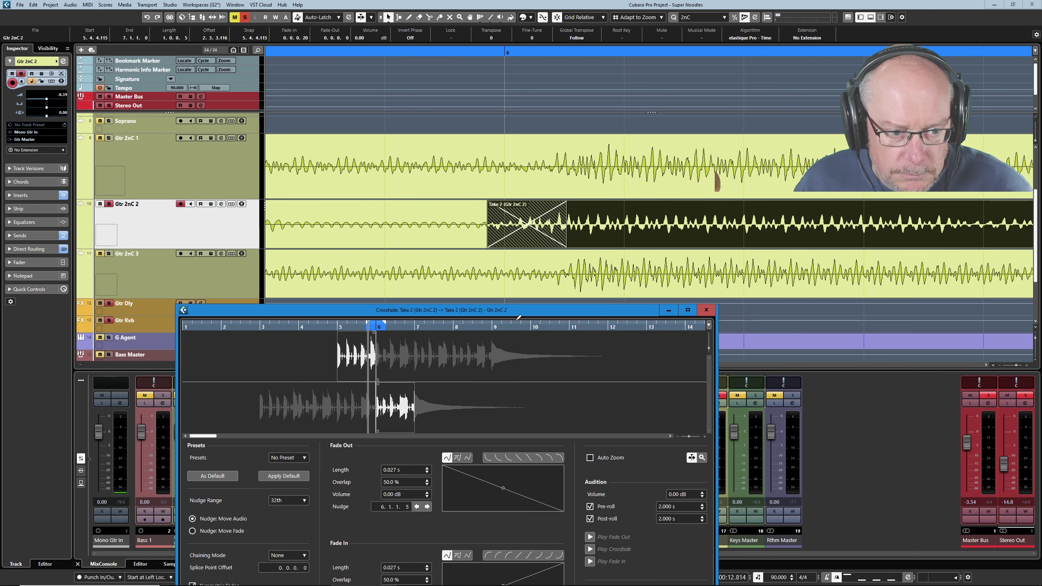
{"action": "left_click_drag", "start_coordinate": [518, 315], "coordinate": [585, 158]}
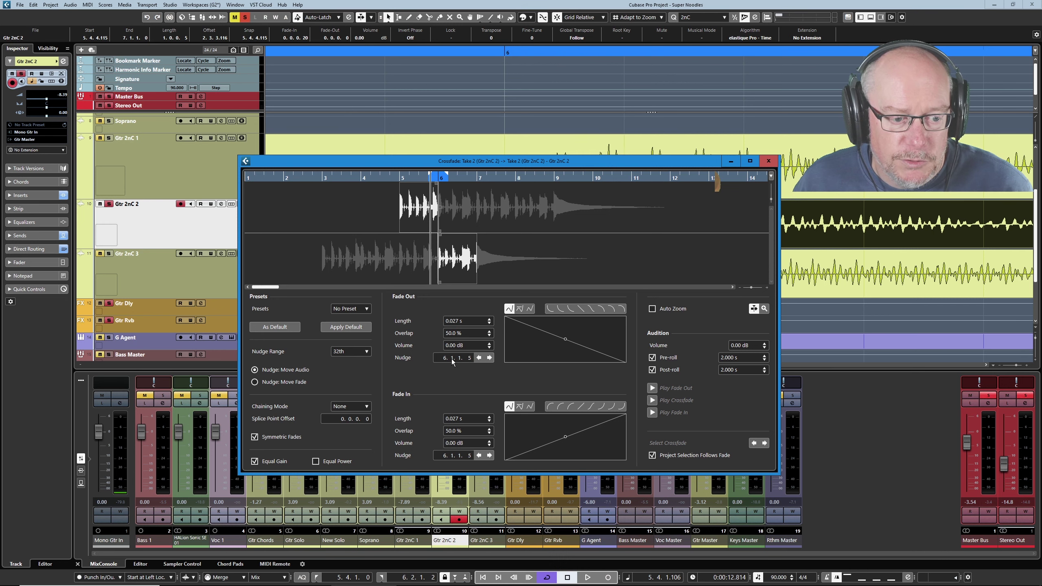
{"action": "left_click_drag", "start_coordinate": [505, 160], "coordinate": [578, 232]}
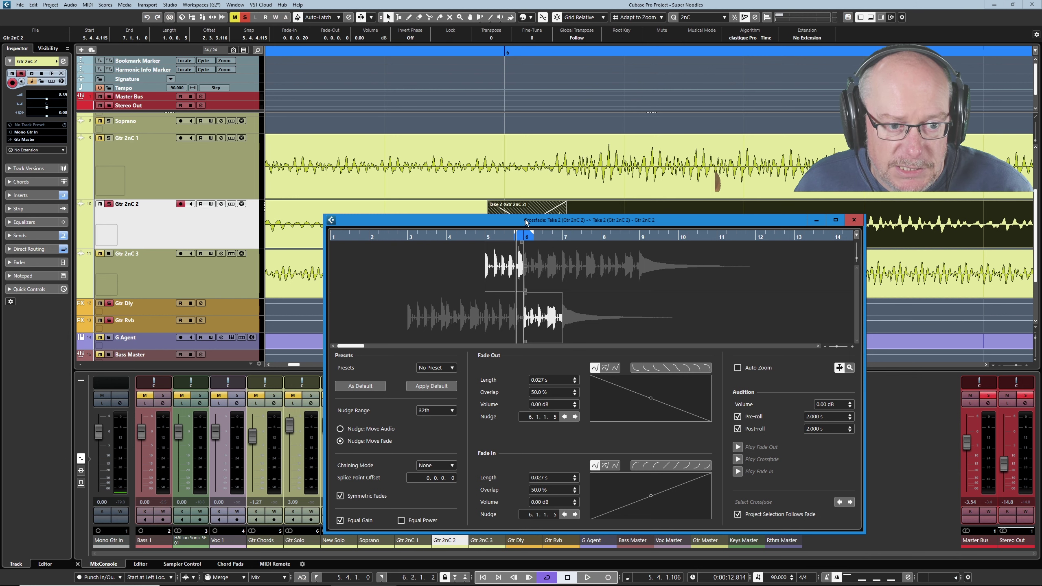
Test nudging the crossfade earlier and later, then close the Crossfade editor with it at bar 6.
{"action": "left_click_drag", "start_coordinate": [525, 219], "coordinate": [563, 279]}
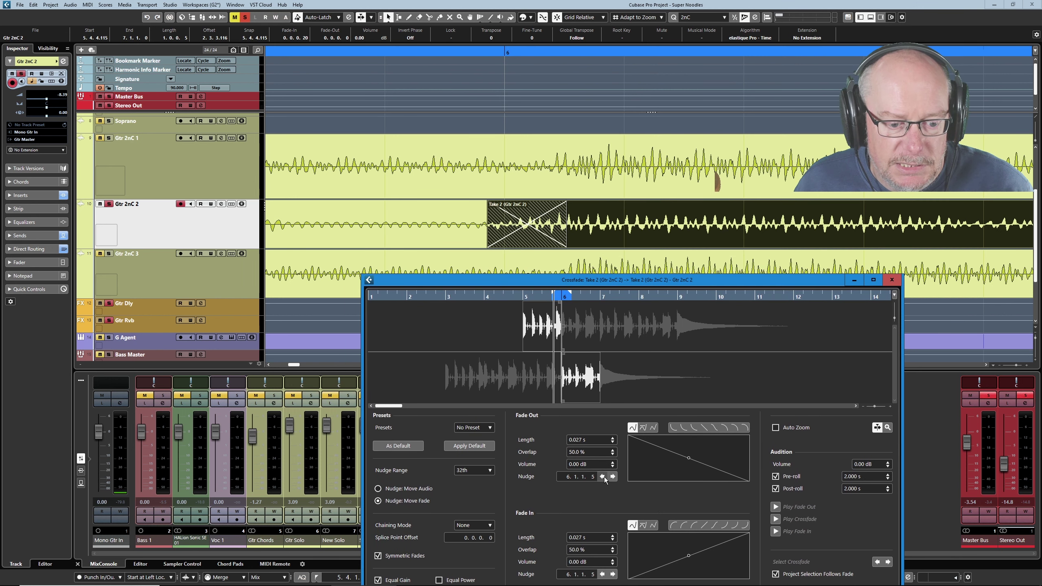
{"action": "left_click", "coordinate": [603, 476]}
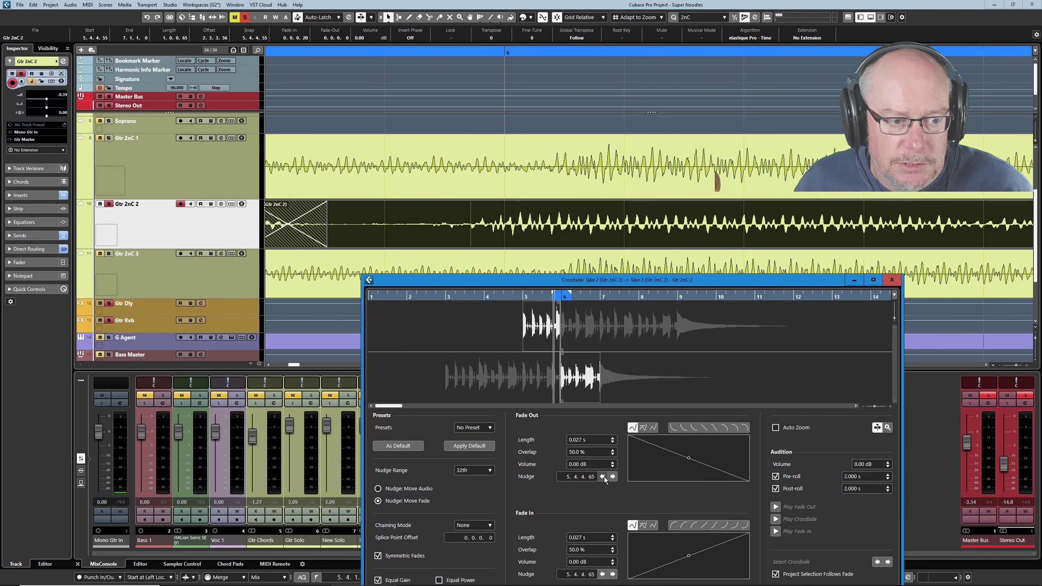
{"action": "left_click", "coordinate": [613, 477]}
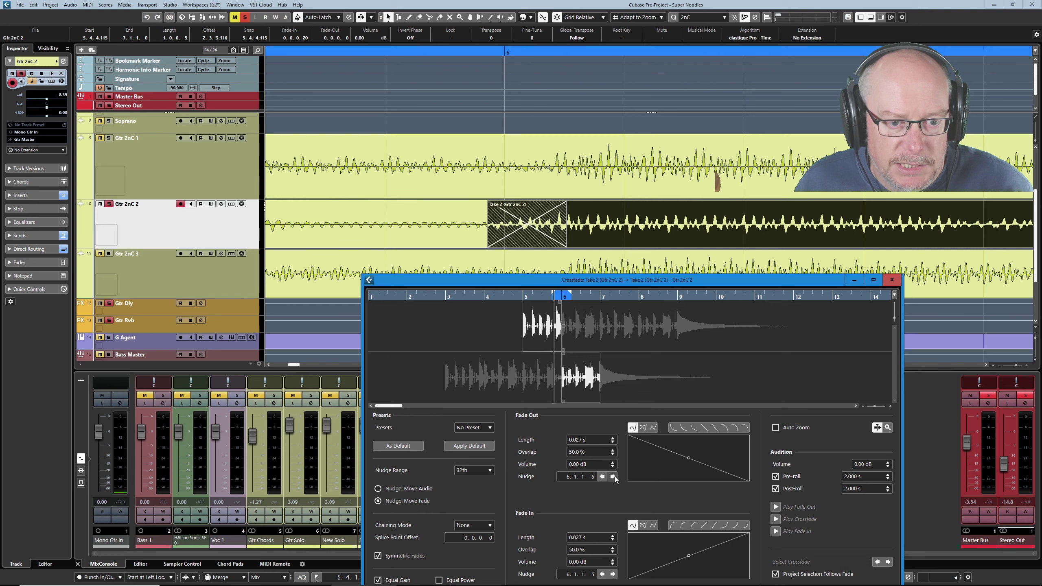
{"action": "left_click", "coordinate": [612, 476]}
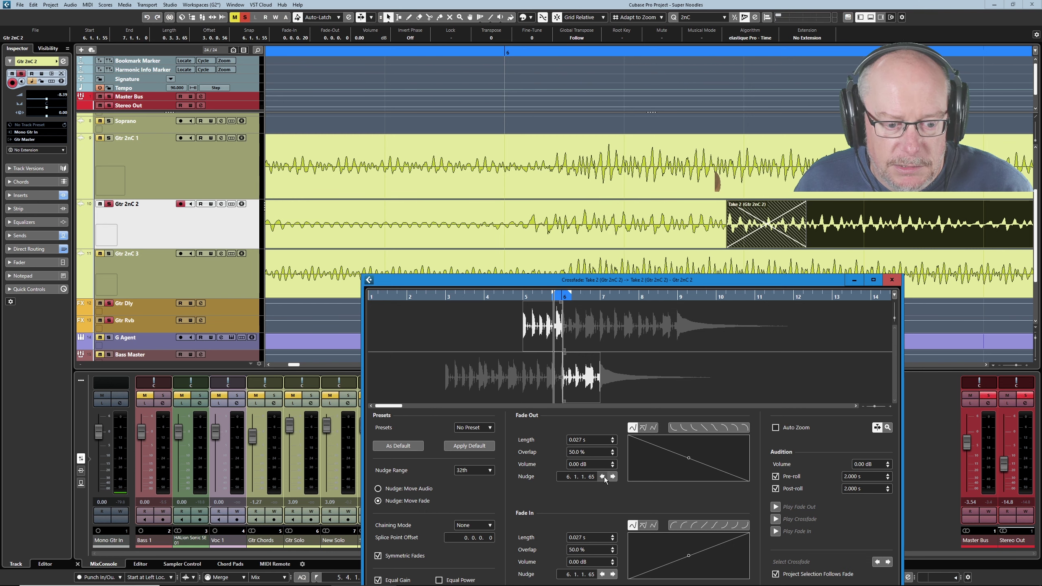
{"action": "left_click", "coordinate": [602, 476]}
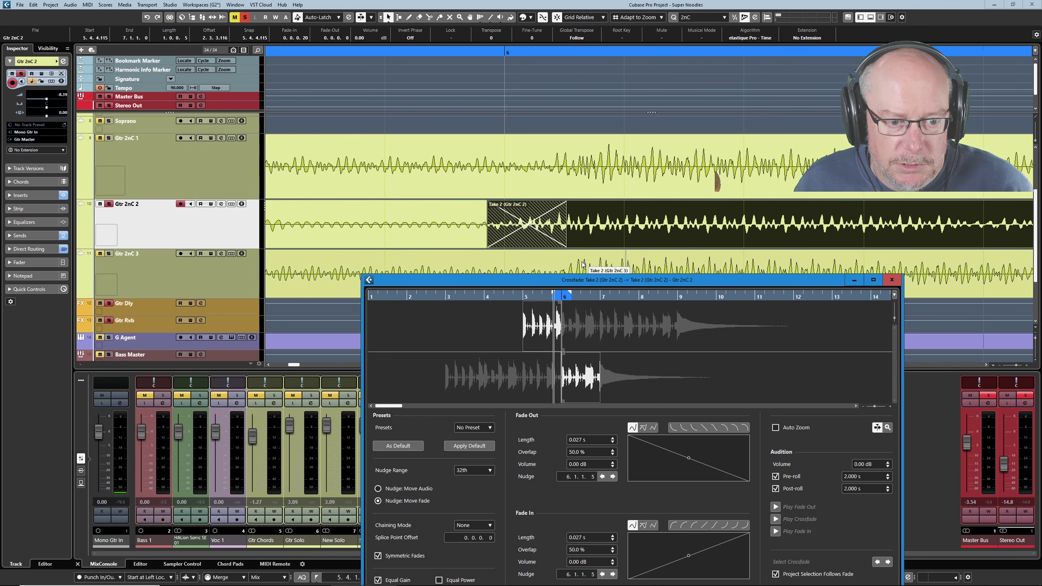
{"action": "left_click_drag", "start_coordinate": [581, 282], "coordinate": [438, 144]}
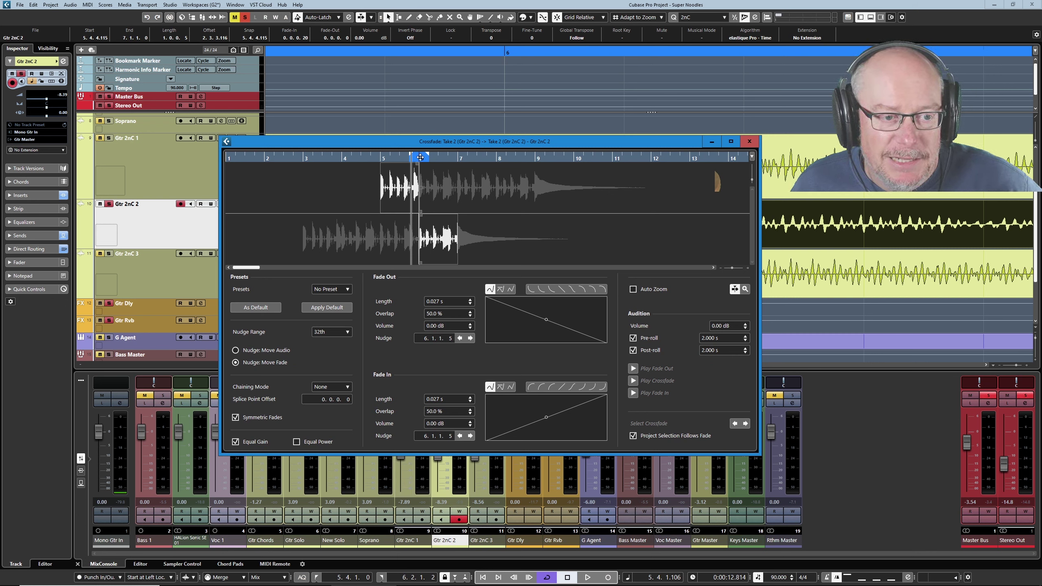
{"action": "left_click_drag", "start_coordinate": [665, 148], "coordinate": [669, 193]}
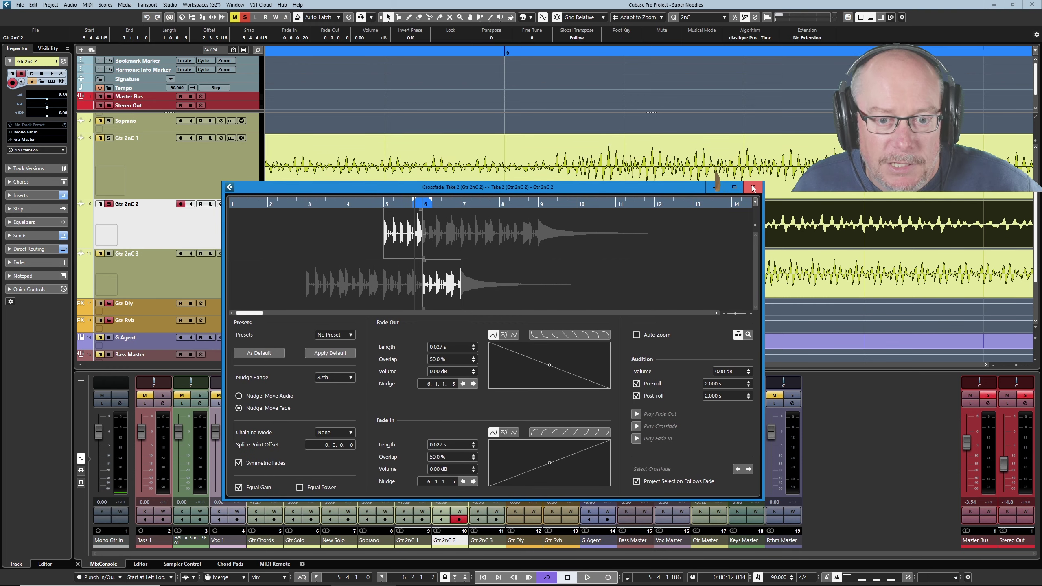
{"action": "left_click", "coordinate": [752, 187]}
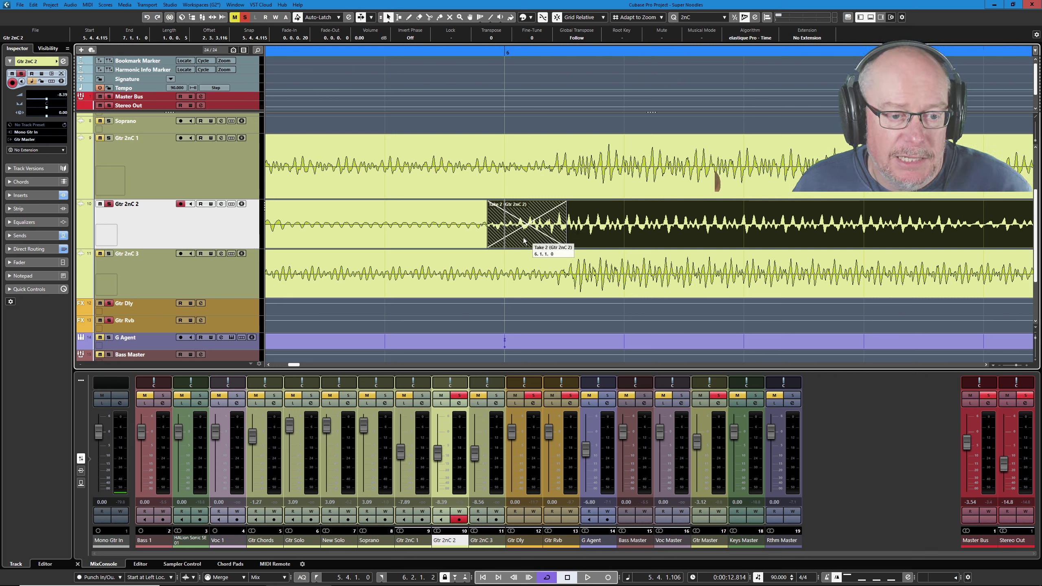
Switch to the Draw tool and draw a zigzag volume curve across the Gtr 2nC 2 event.
{"action": "right_click", "coordinate": [561, 224]}
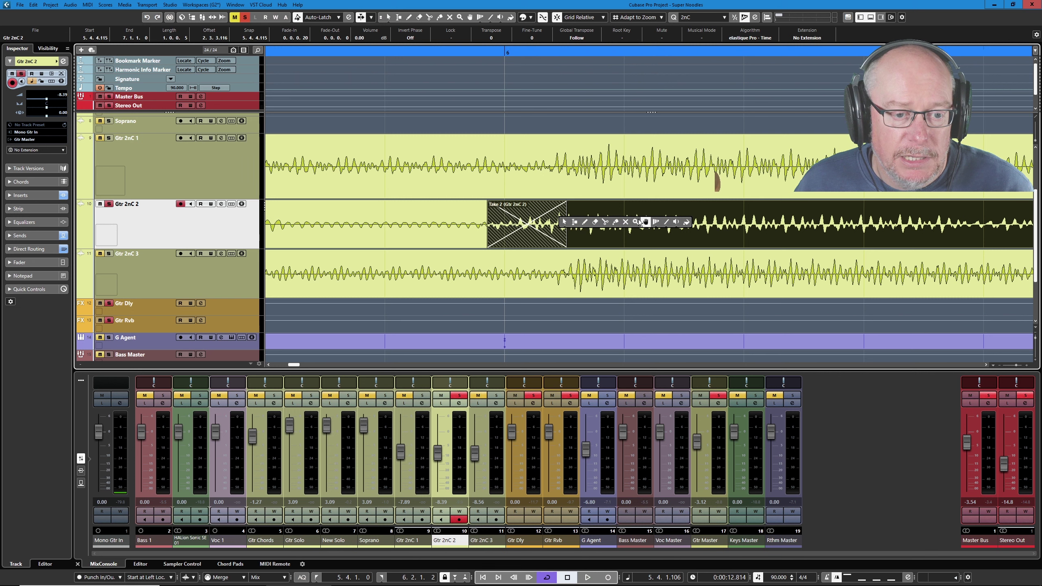
{"action": "left_click", "coordinate": [585, 224]}
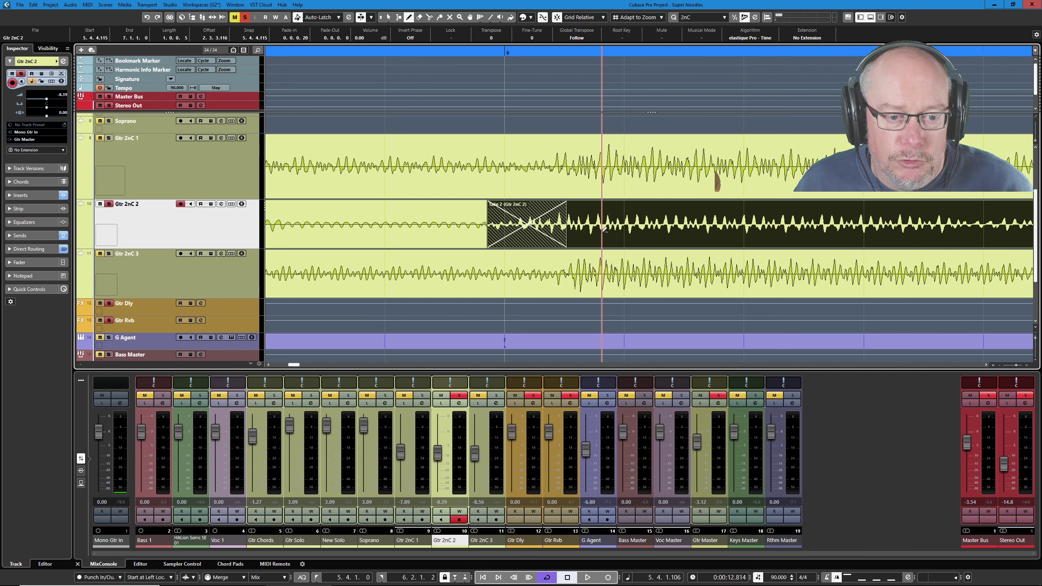
{"action": "left_click", "coordinate": [608, 233]}
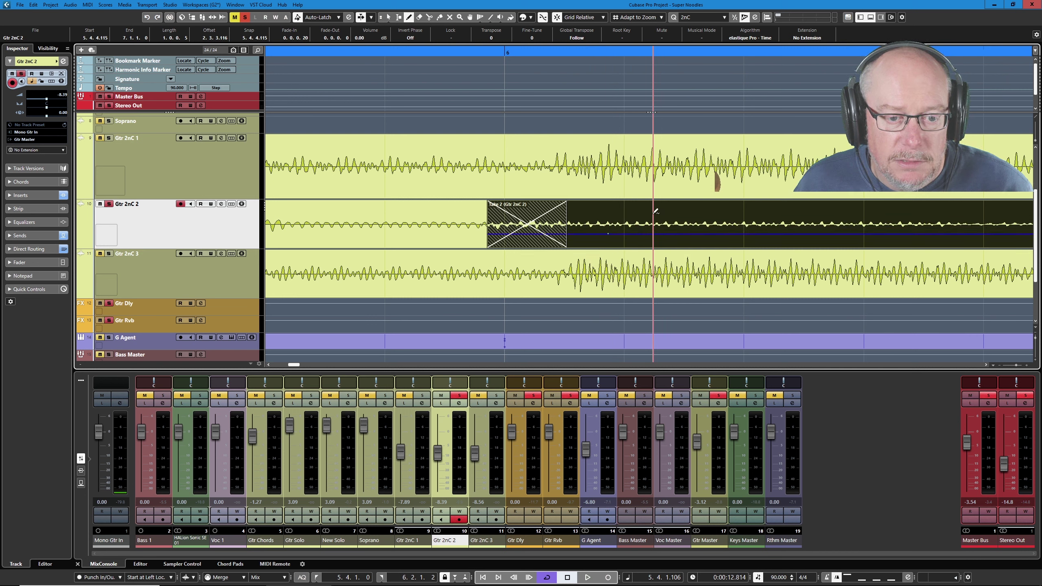
{"action": "mouse_move", "coordinate": [656, 211]}
{"action": "left_mouse_down"}
{"action": "mouse_move", "coordinate": [702, 235]}
{"action": "mouse_move", "coordinate": [834, 202]}
{"action": "left_mouse_up"}
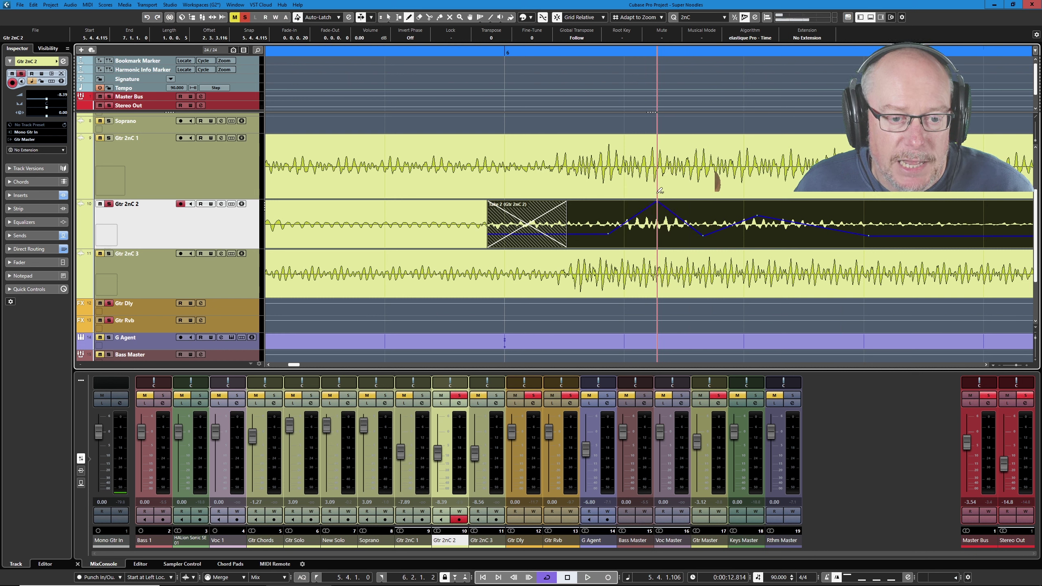
{"action": "mouse_move", "coordinate": [671, 232]}
{"action": "left_mouse_down"}
{"action": "mouse_move", "coordinate": [641, 207]}
{"action": "mouse_move", "coordinate": [640, 233]}
{"action": "mouse_move", "coordinate": [645, 205]}
{"action": "left_mouse_up"}
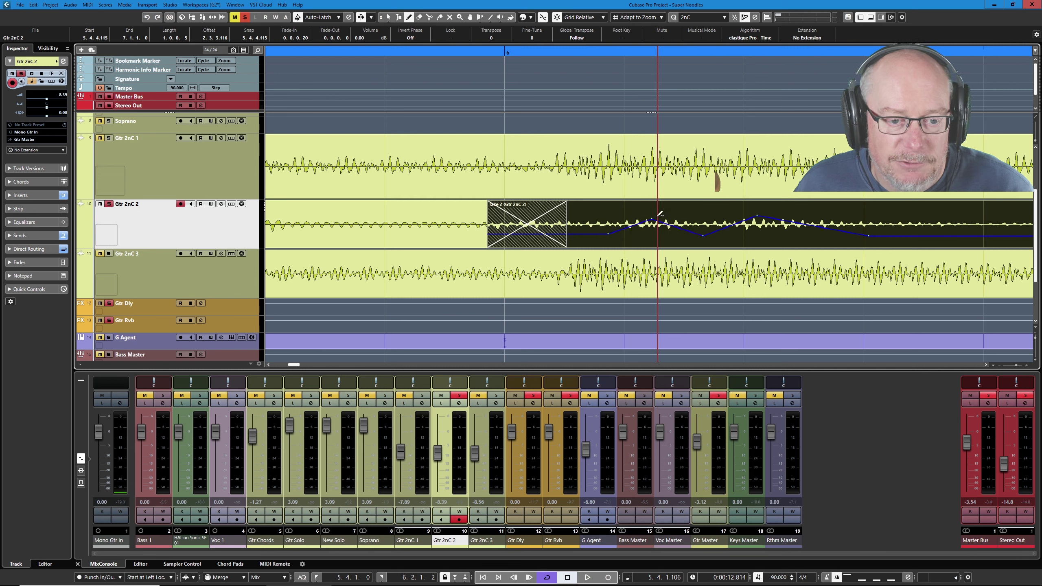
{"action": "mouse_move", "coordinate": [660, 213]}
{"action": "left_mouse_down"}
{"action": "mouse_move", "coordinate": [685, 228]}
{"action": "mouse_move", "coordinate": [679, 244]}
{"action": "mouse_move", "coordinate": [665, 214]}
{"action": "mouse_move", "coordinate": [701, 204]}
{"action": "mouse_move", "coordinate": [672, 234]}
{"action": "mouse_move", "coordinate": [666, 212]}
{"action": "mouse_move", "coordinate": [650, 219]}
{"action": "left_mouse_up"}
Make the Gtr 2nC 2 track taller and redraw the curve with a dip and peak.
{"action": "left_click_drag", "start_coordinate": [245, 247], "coordinate": [246, 296]}
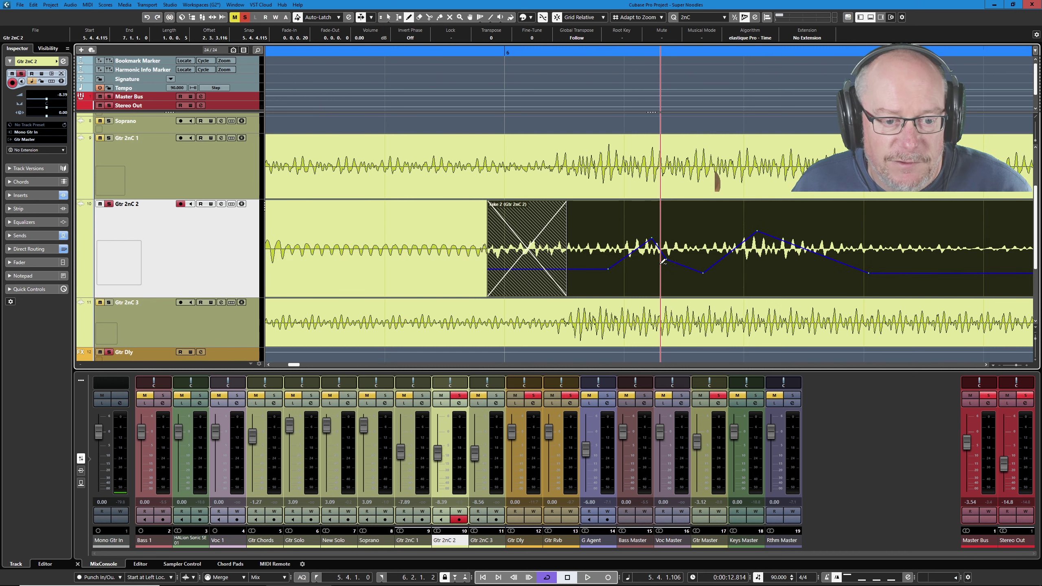
{"action": "scroll", "coordinate": [643, 247], "scroll_direction": "up", "scroll_amount": 3, "text": "ctrl"}
{"action": "left_click_drag", "start_coordinate": [494, 271], "coordinate": [492, 230]}
{"action": "left_click_drag", "start_coordinate": [536, 279], "coordinate": [677, 265]}
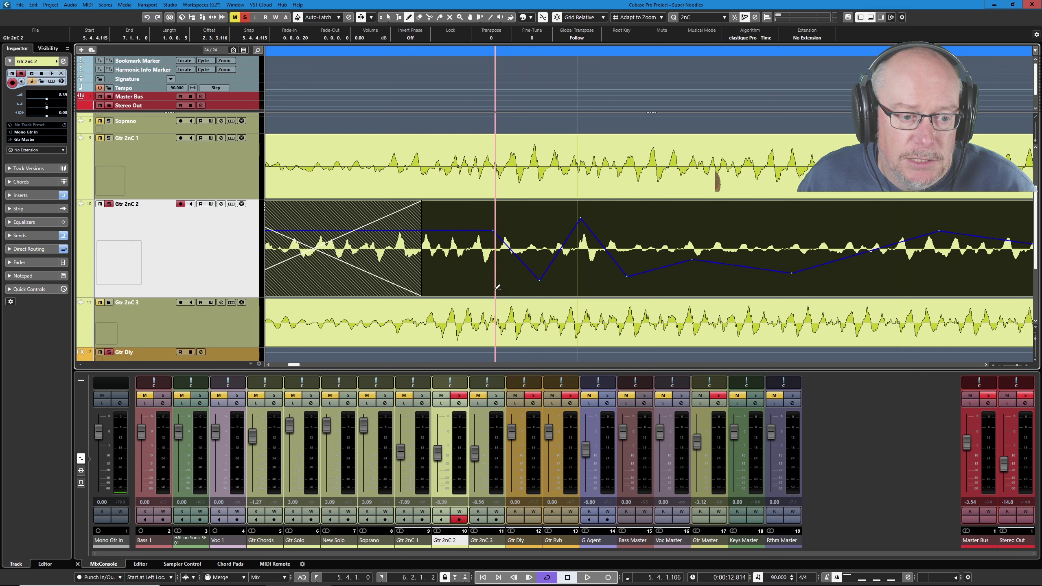
Draw a sharp low dip, add rising points, then return to Object Selection with key 1.
{"action": "left_click_drag", "start_coordinate": [495, 288], "coordinate": [507, 289]}
{"action": "left_click", "coordinate": [510, 228]}
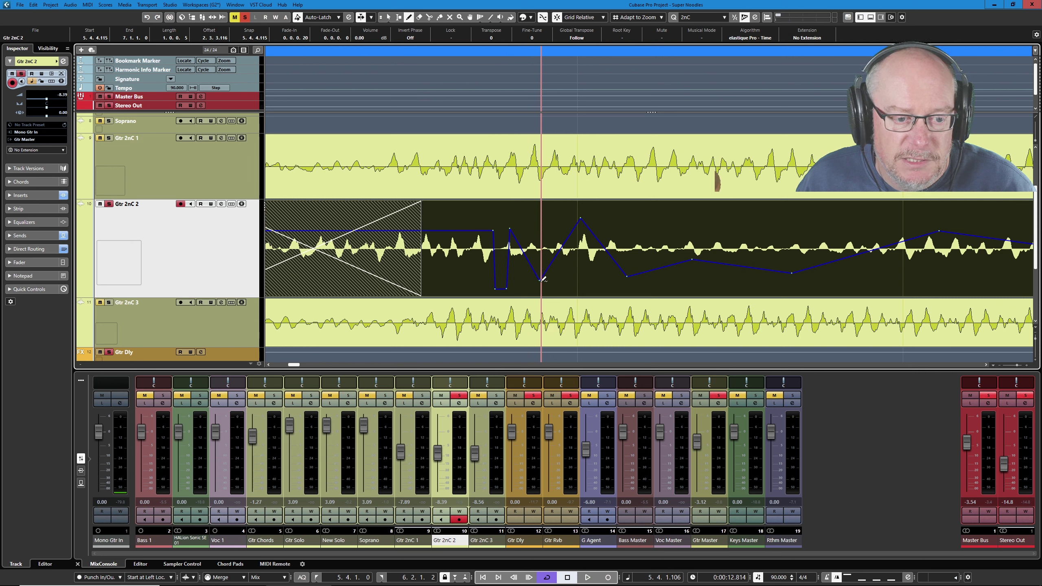
{"action": "left_click", "coordinate": [557, 225]}
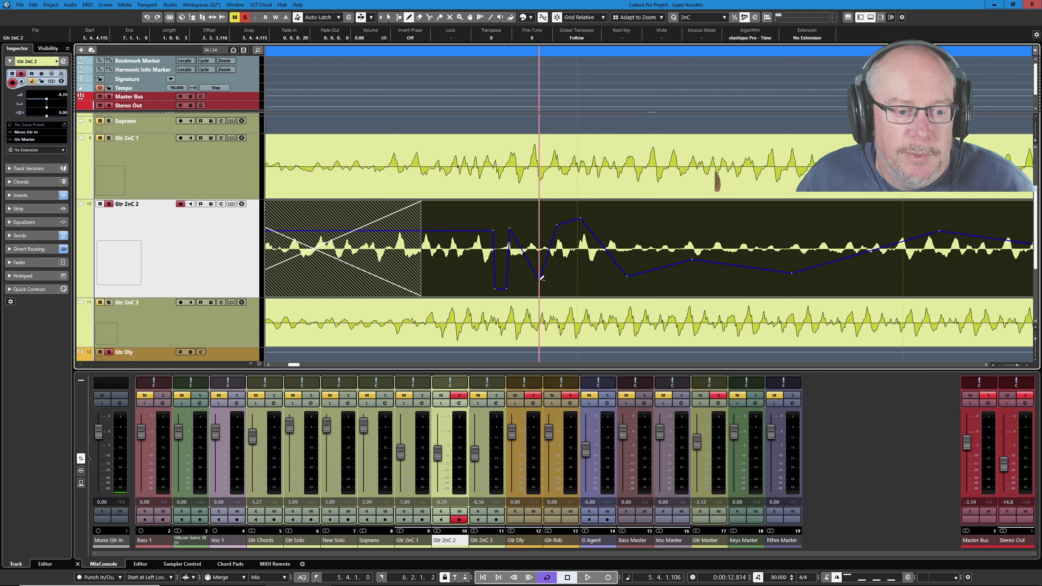
{"action": "left_click_drag", "start_coordinate": [541, 280], "coordinate": [541, 225]}
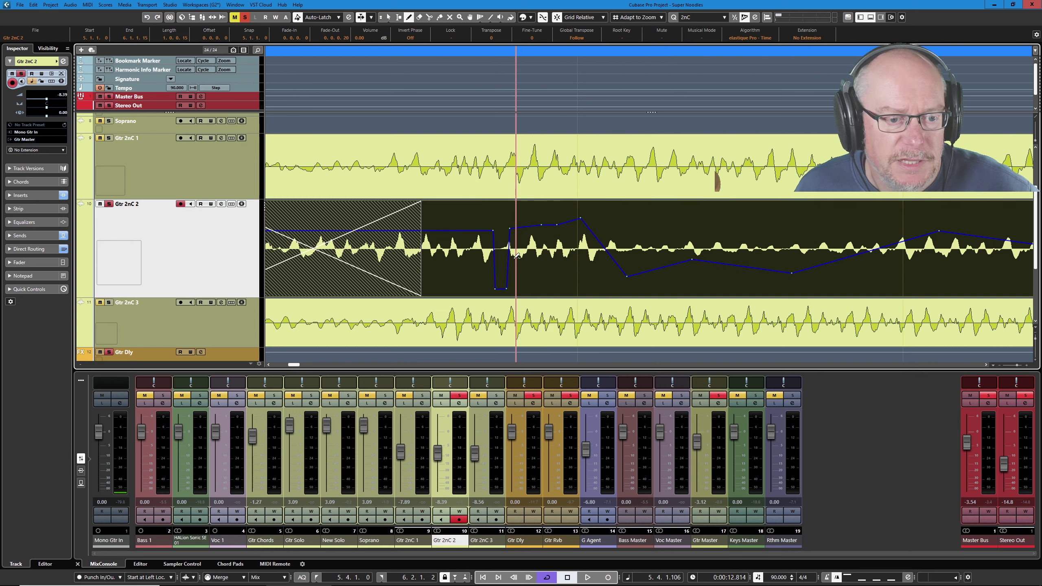
{"action": "key", "text": "1"}
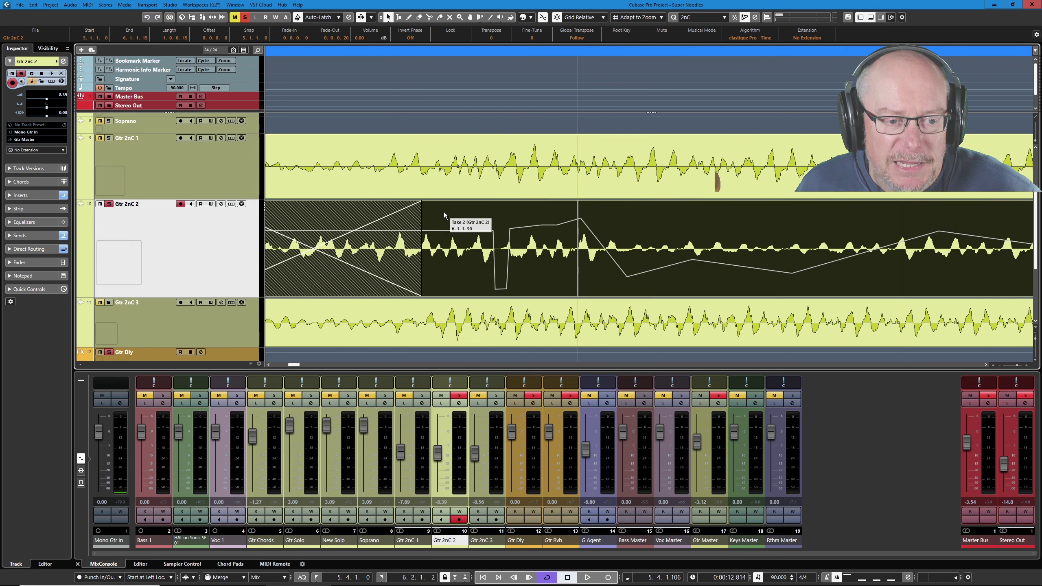
Select the Gtr 2nC 2 event, switching between the Object Selection and Draw tools.
{"action": "right_click", "coordinate": [494, 219]}
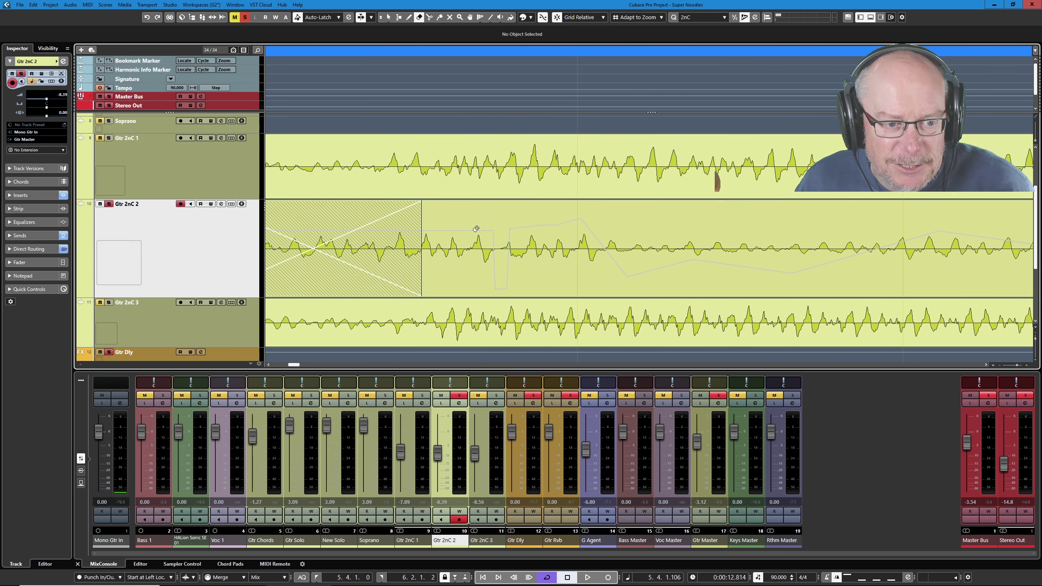
{"action": "left_click", "coordinate": [494, 218]}
{"action": "left_click", "coordinate": [513, 224]}
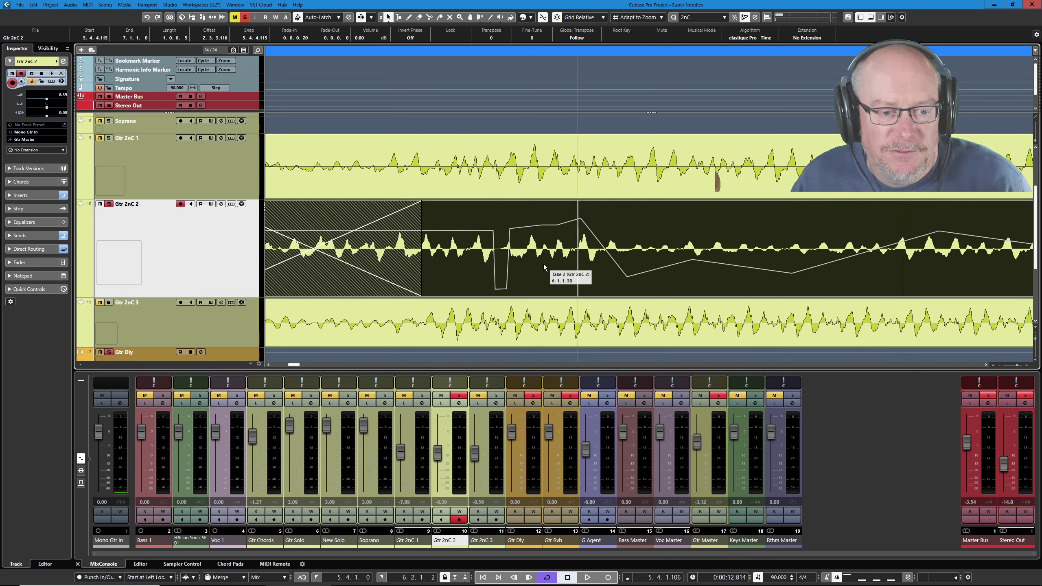
{"action": "right_click", "coordinate": [533, 233]}
{"action": "left_click", "coordinate": [561, 234]}
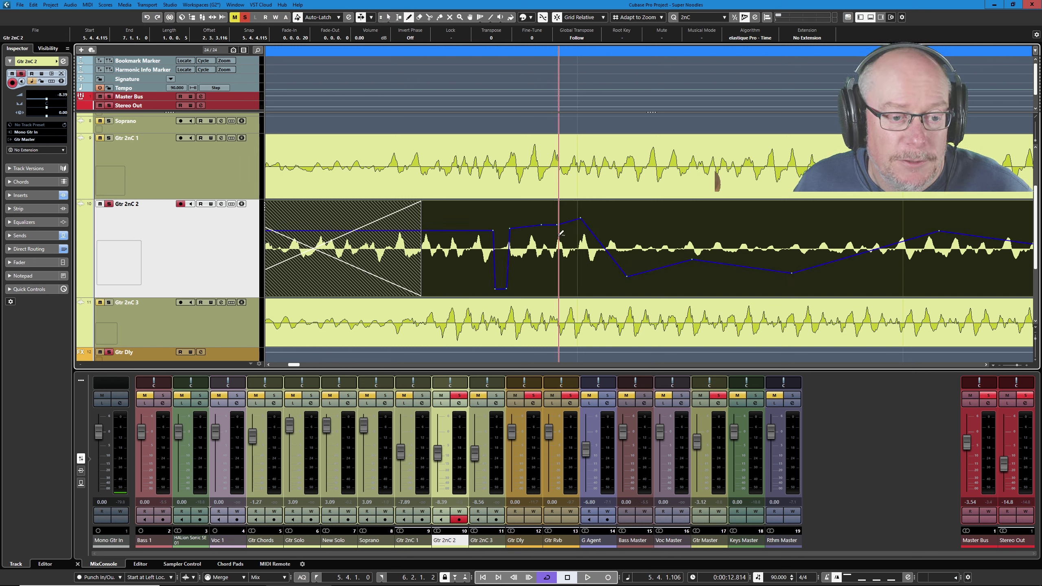
Remove the event's volume curve with Audio > Remove Volume Curve.
{"action": "left_click", "coordinate": [70, 5]}
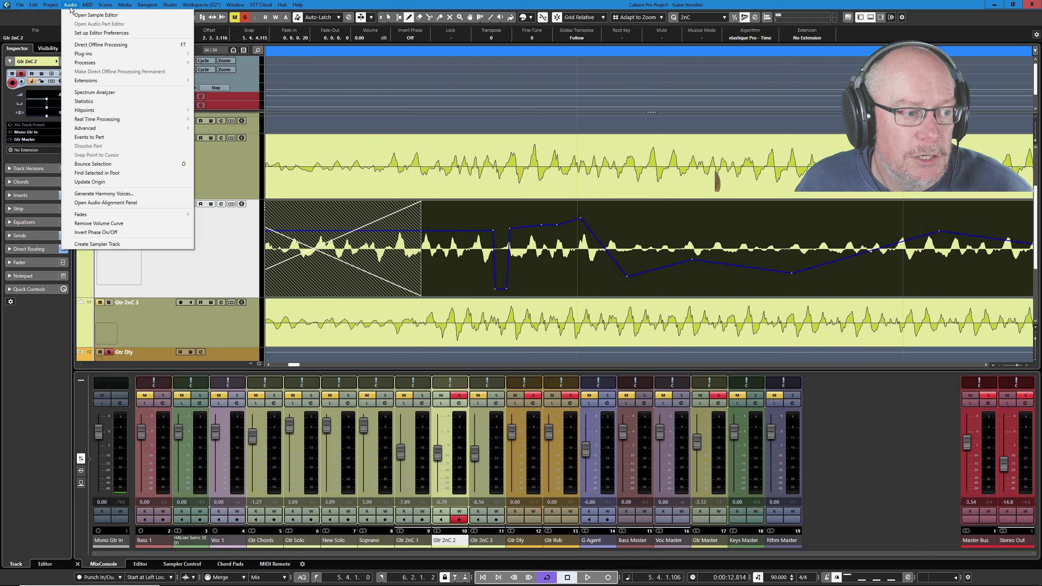
{"action": "left_click", "coordinate": [104, 224]}
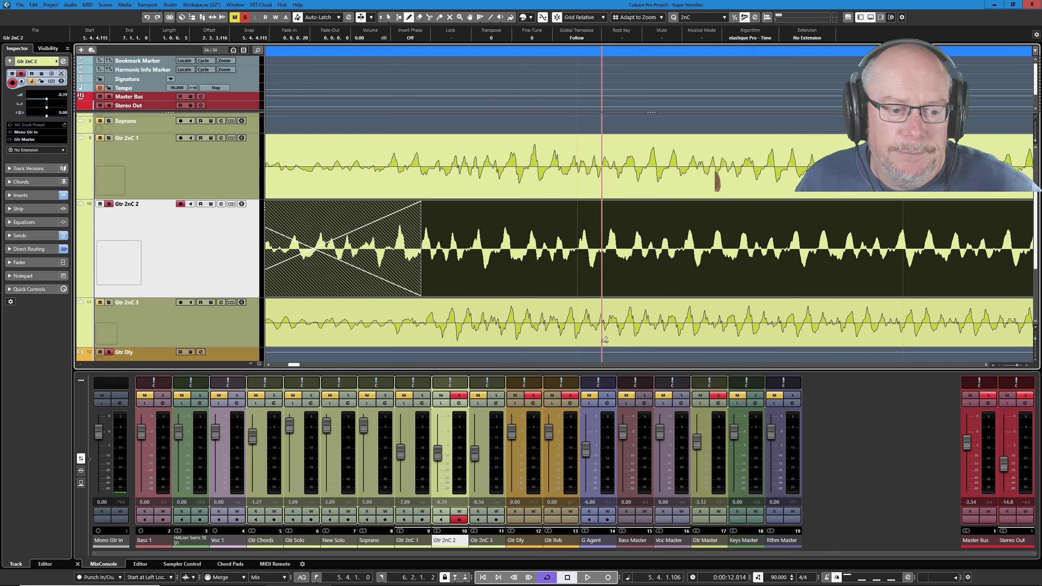
{"action": "left_click", "coordinate": [70, 5]}
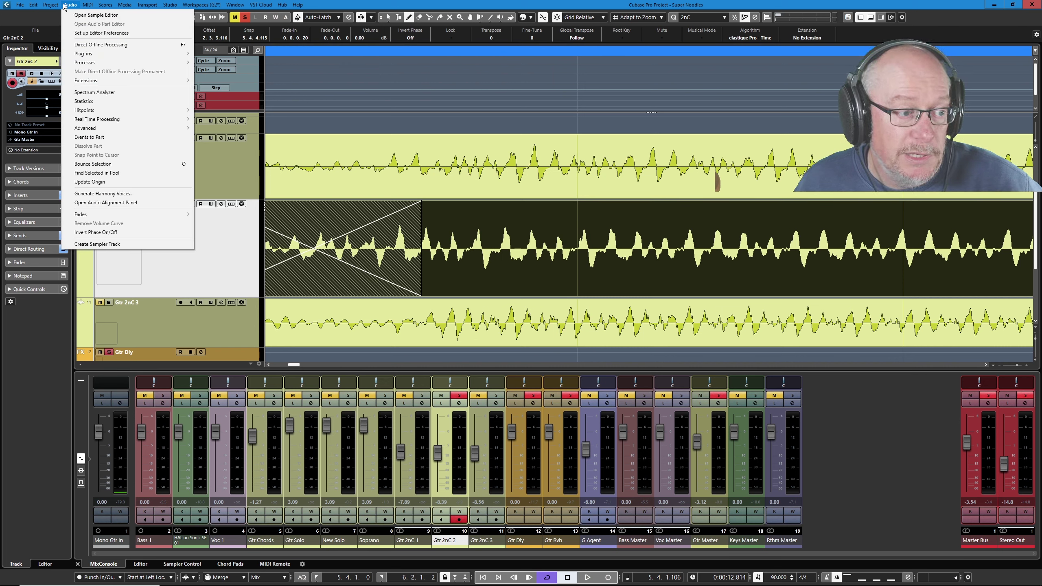
Turn on Auto Fade In at 10 ms in Project > Auto Fades Settings.
{"action": "mouse_move", "coordinate": [54, 6]}
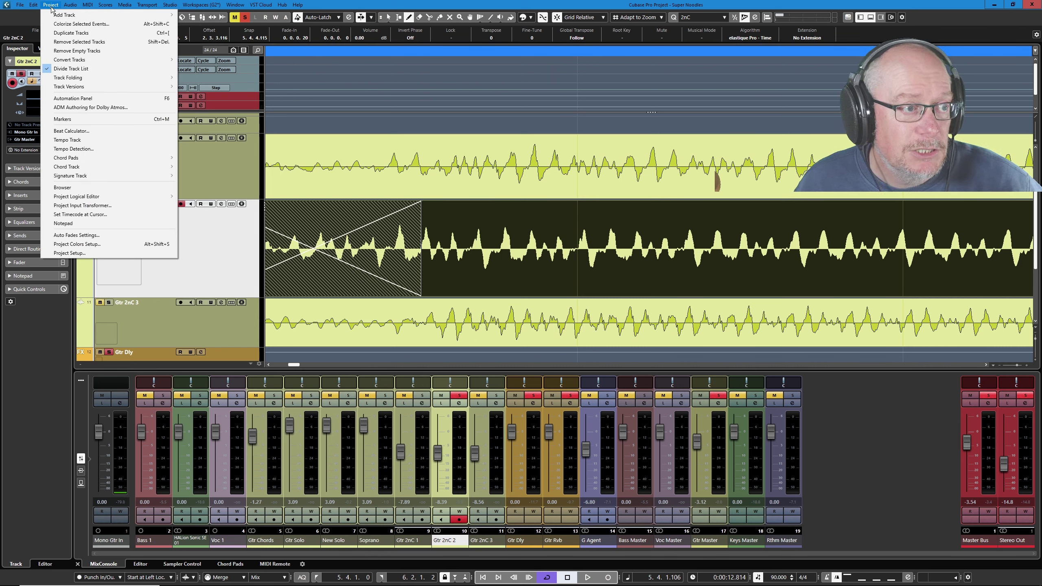
{"action": "left_click", "coordinate": [82, 235]}
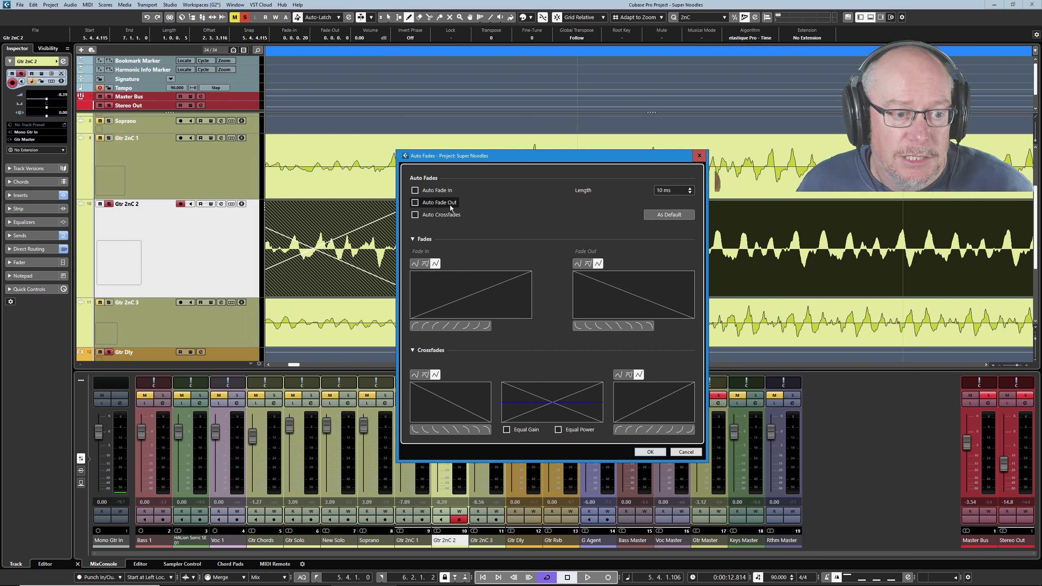
{"action": "left_click", "coordinate": [415, 190]}
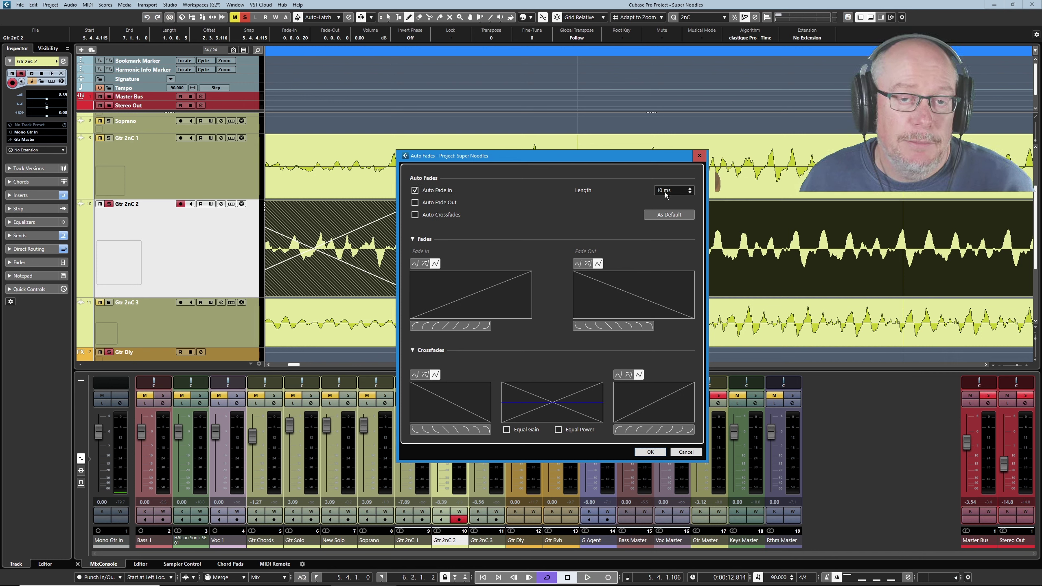